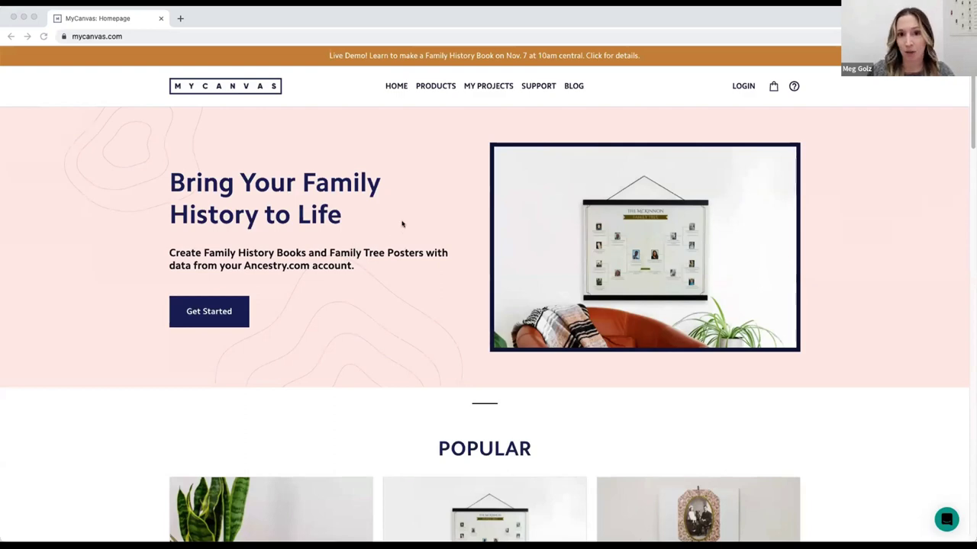
Log in to MyCanvas through Ancestry, signing in with the already filled-in account credentials.
{"action": "left_click", "coordinate": [739, 87]}
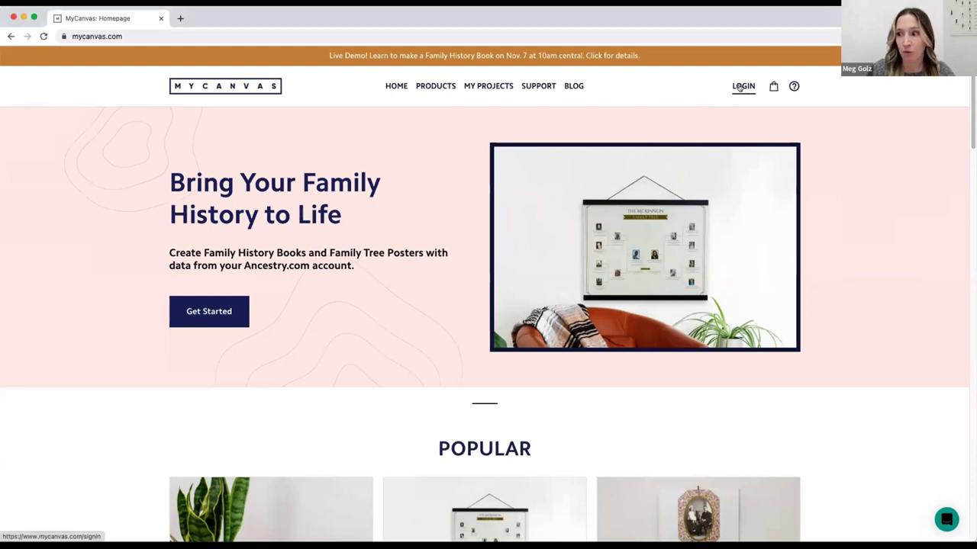
{"action": "left_click", "coordinate": [739, 87]}
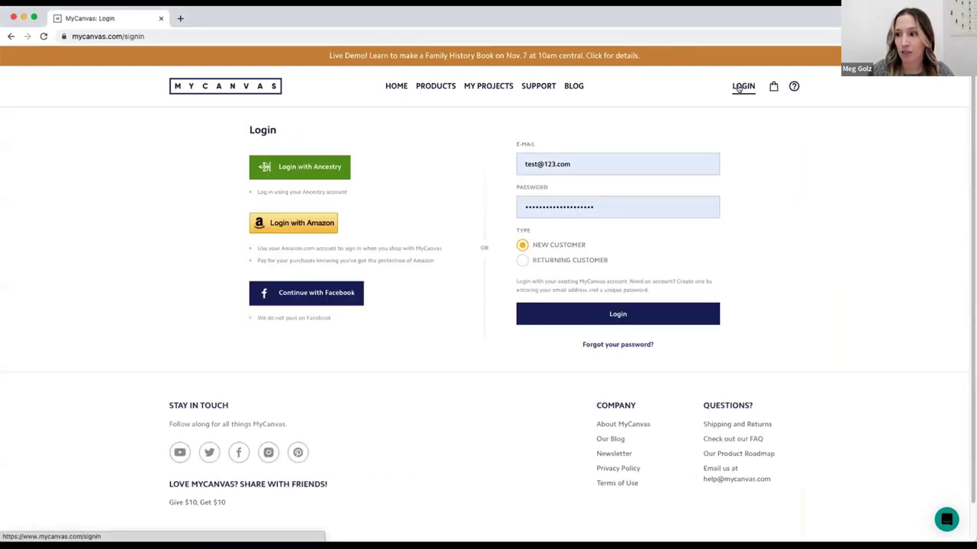
{"action": "left_click", "coordinate": [334, 169]}
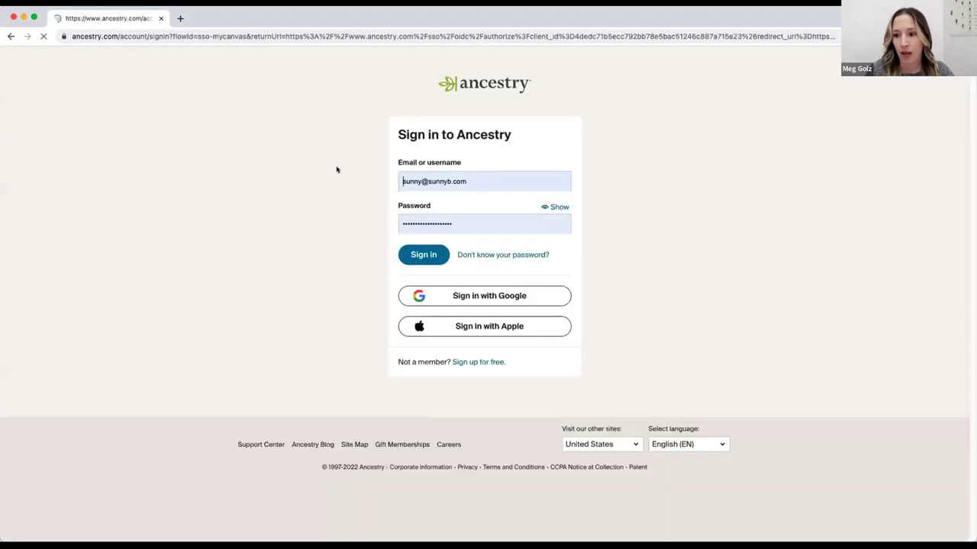
{"action": "left_click", "coordinate": [425, 256]}
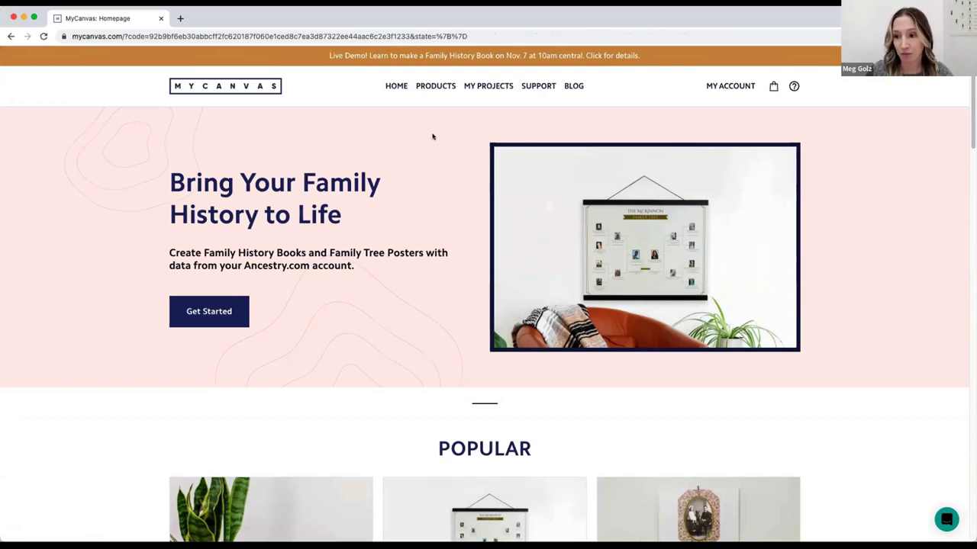
Open the Ancestry Family History Book product page from the Ancestry Family History product range.
{"action": "mouse_move", "coordinate": [431, 90]}
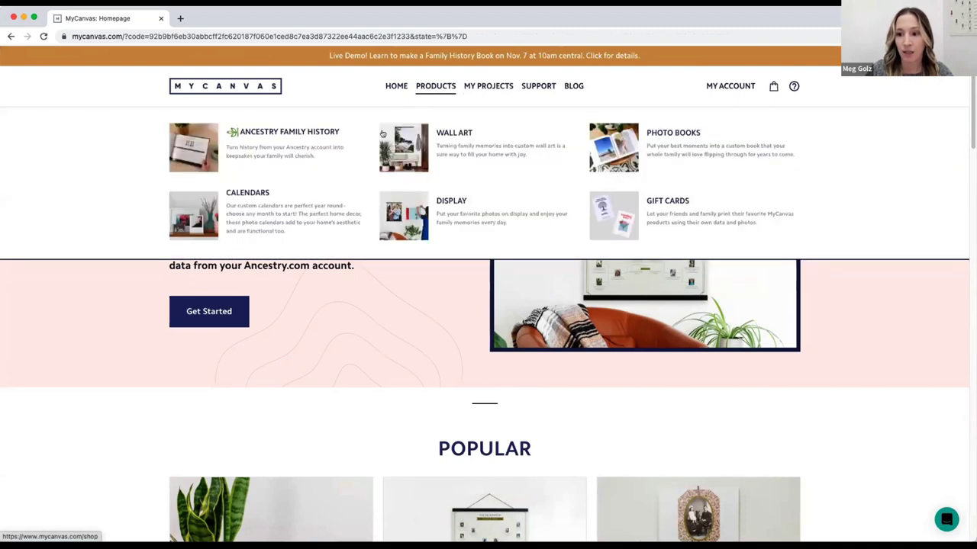
{"action": "left_click", "coordinate": [287, 142]}
{"action": "scroll", "coordinate": [345, 174], "scroll_direction": "down", "scroll_amount": 1}
{"action": "scroll", "coordinate": [345, 174], "scroll_direction": "down", "scroll_amount": 1}
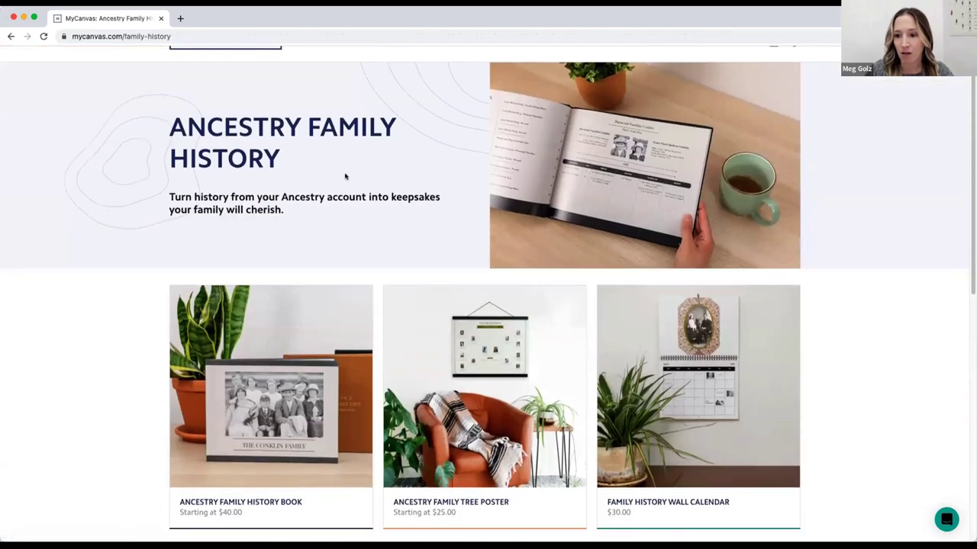
{"action": "scroll", "coordinate": [348, 176], "scroll_direction": "down", "scroll_amount": 1}
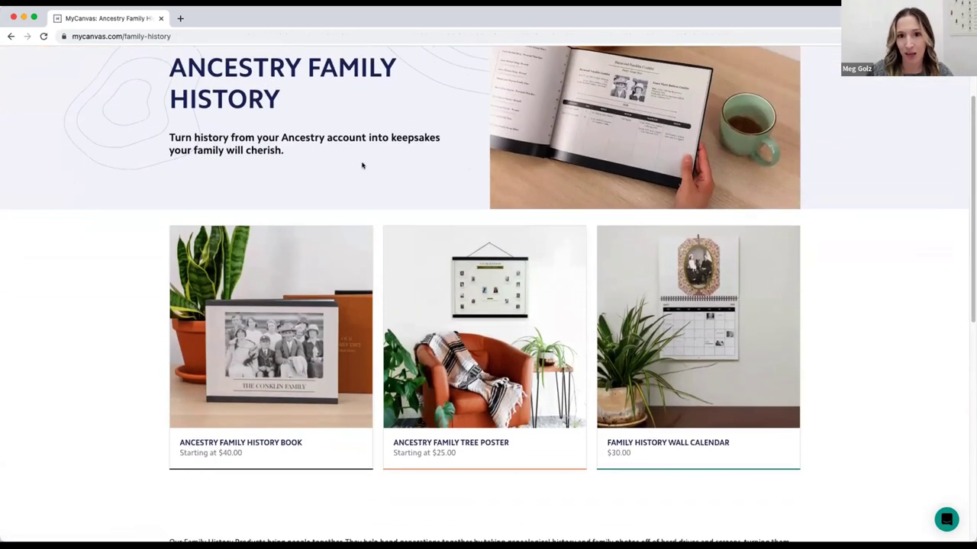
{"action": "left_click", "coordinate": [291, 298]}
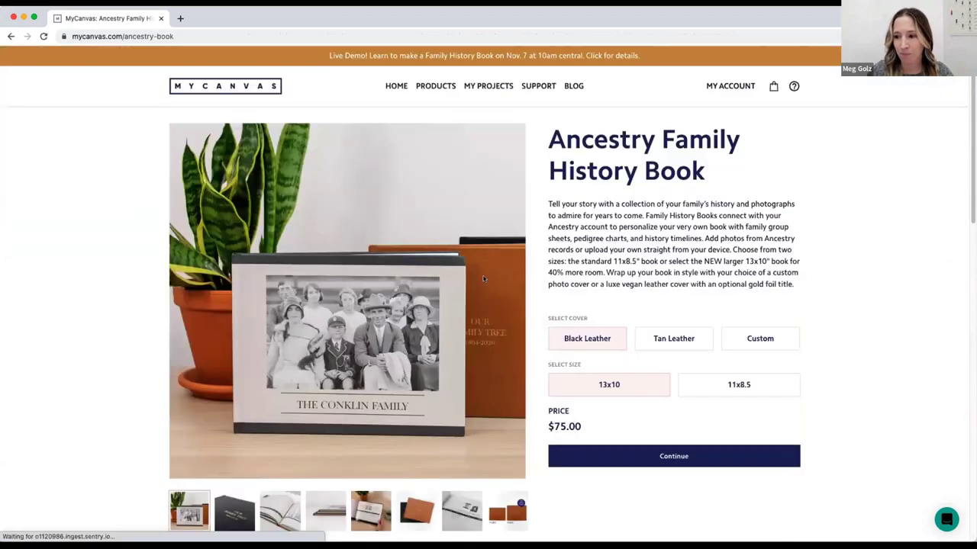
Look over the book's product details and view the photo showing the tan and black leather covers.
{"action": "scroll", "coordinate": [103, 365], "scroll_direction": "down", "scroll_amount": 3}
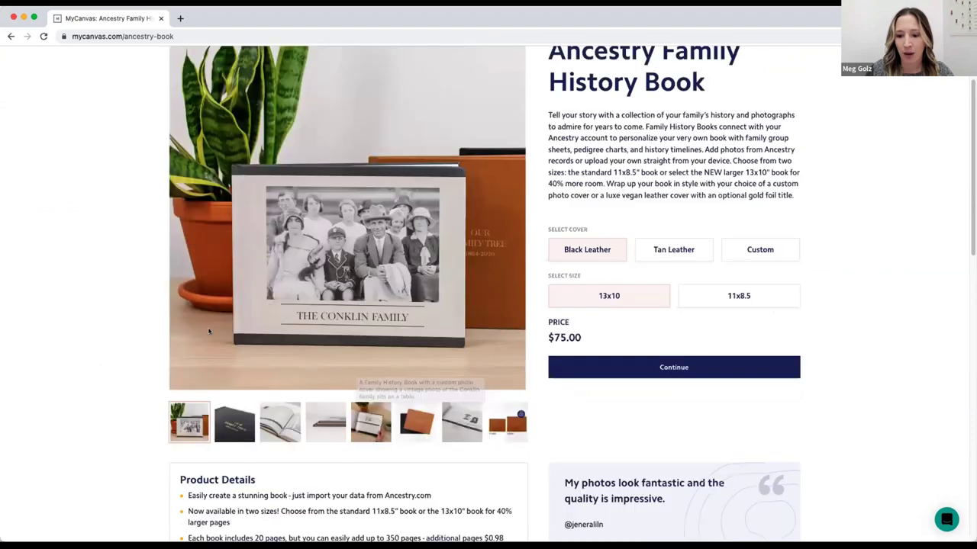
{"action": "scroll", "coordinate": [208, 331], "scroll_direction": "down", "scroll_amount": 3}
{"action": "scroll", "coordinate": [622, 202], "scroll_direction": "up", "scroll_amount": 6}
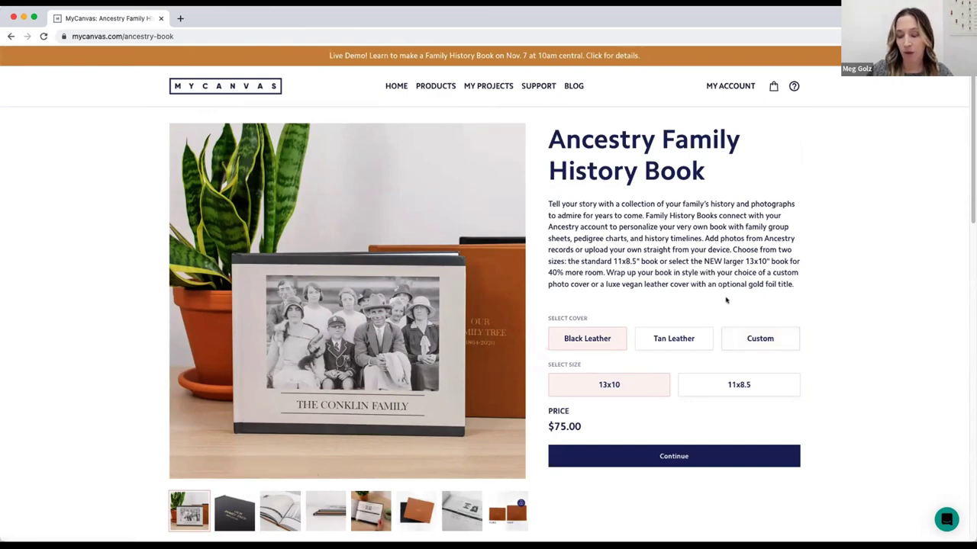
{"action": "scroll", "coordinate": [727, 300], "scroll_direction": "down", "scroll_amount": 1}
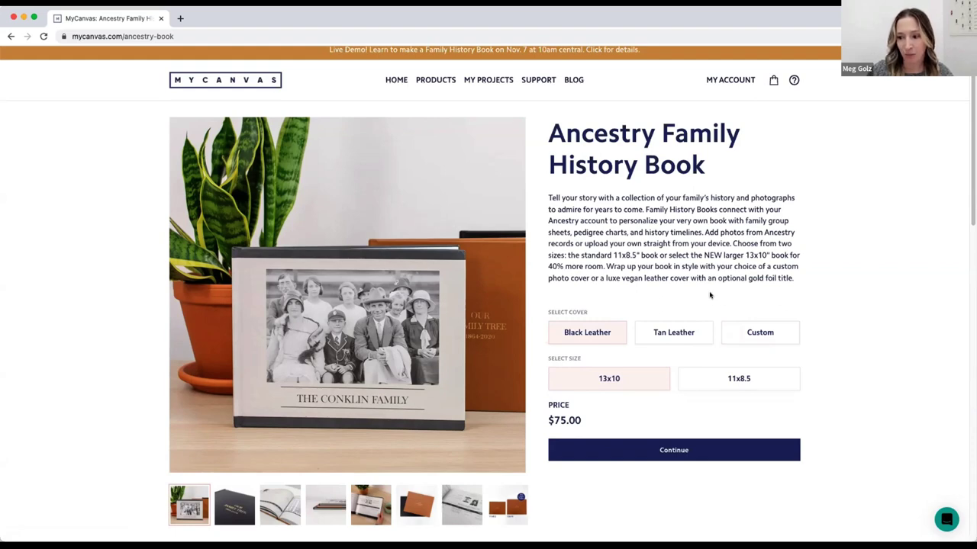
{"action": "scroll", "coordinate": [523, 348], "scroll_direction": "down", "scroll_amount": 1}
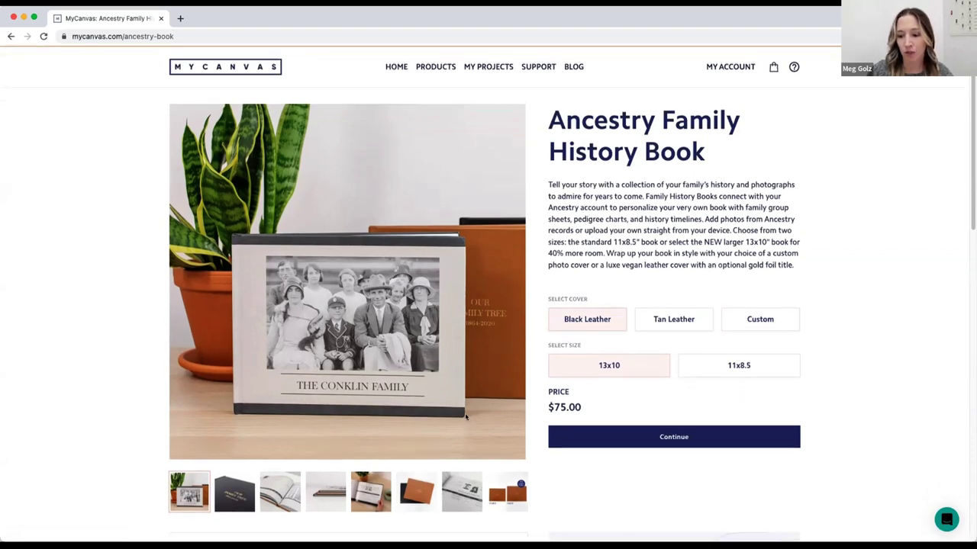
{"action": "left_click", "coordinate": [422, 476]}
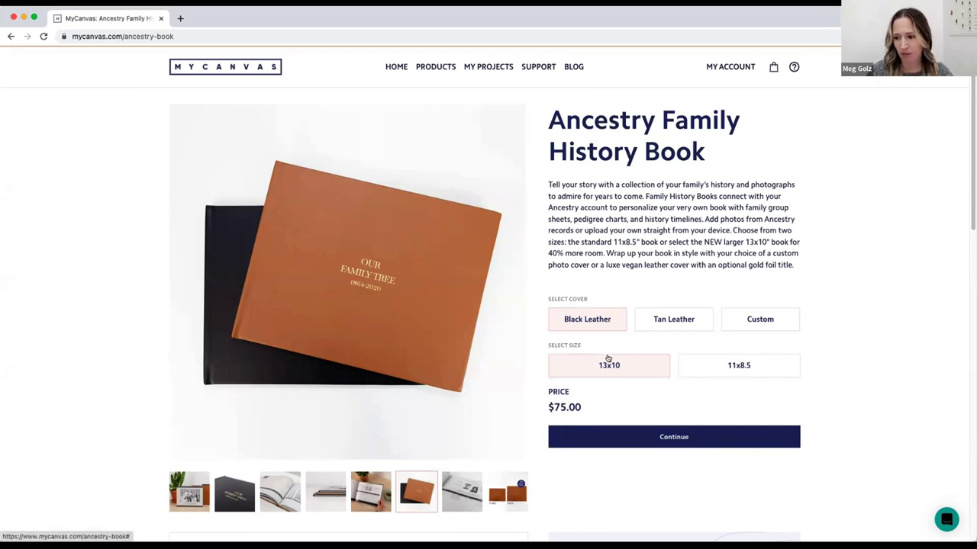
Start a new 13x10 black leather book creation using the Hamilton Family Tree, keeping 4 generations.
{"action": "left_click", "coordinate": [648, 436]}
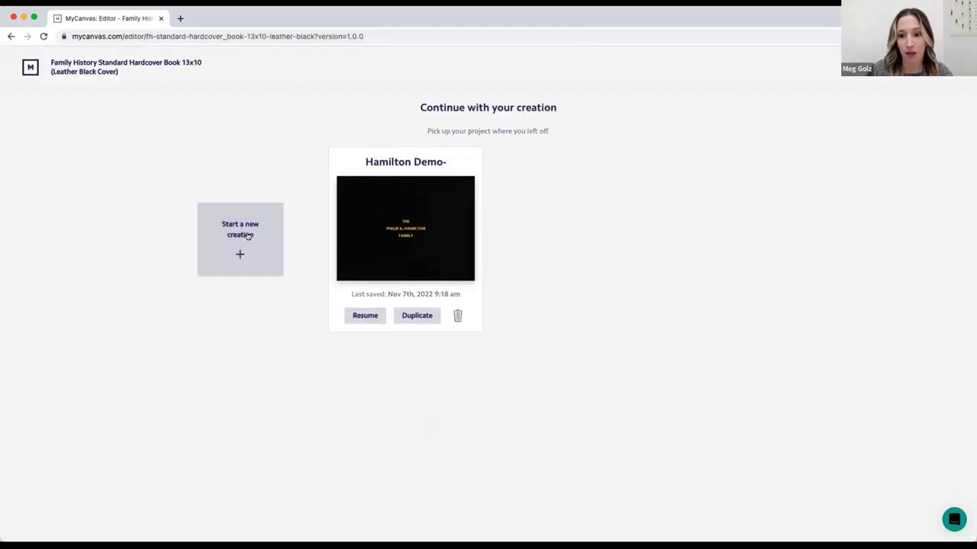
{"action": "left_click", "coordinate": [248, 236]}
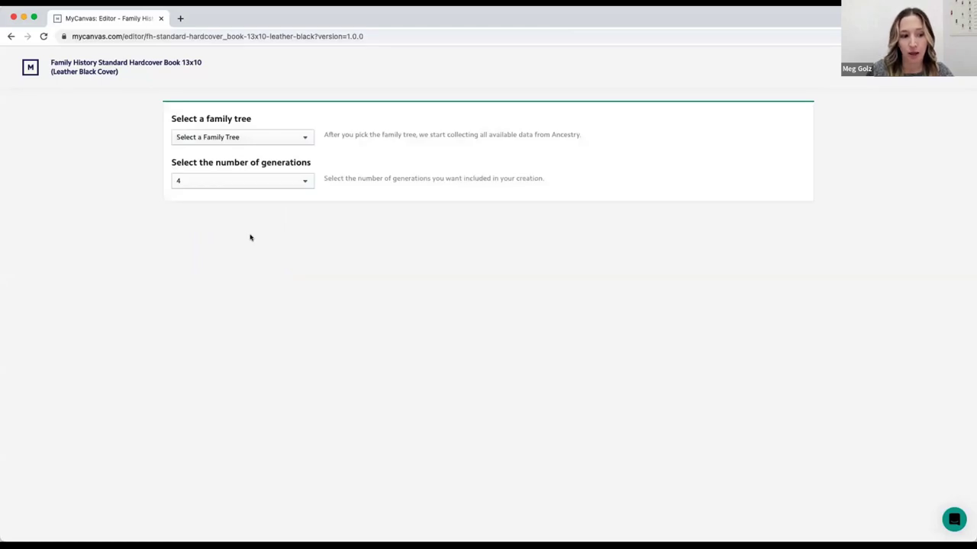
{"action": "left_click", "coordinate": [267, 139]}
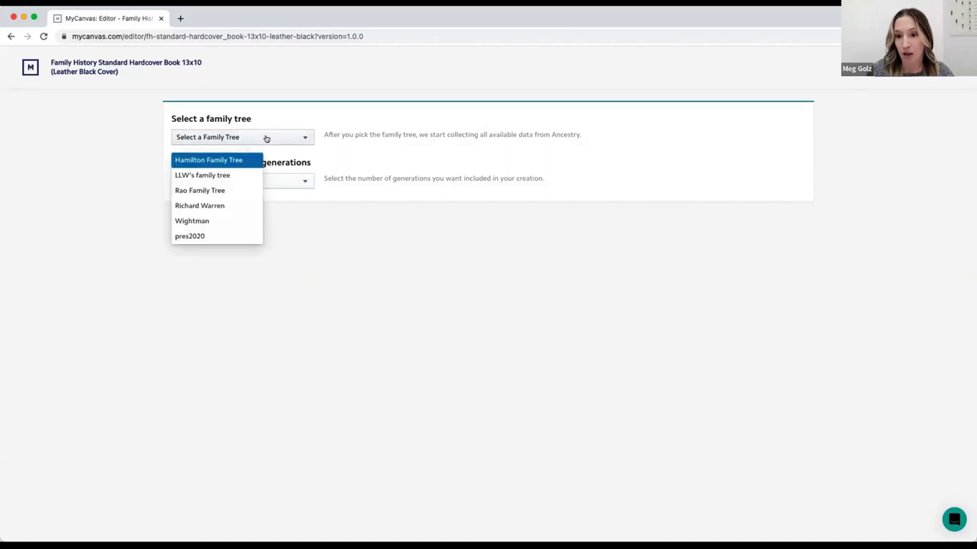
{"action": "left_click", "coordinate": [210, 161]}
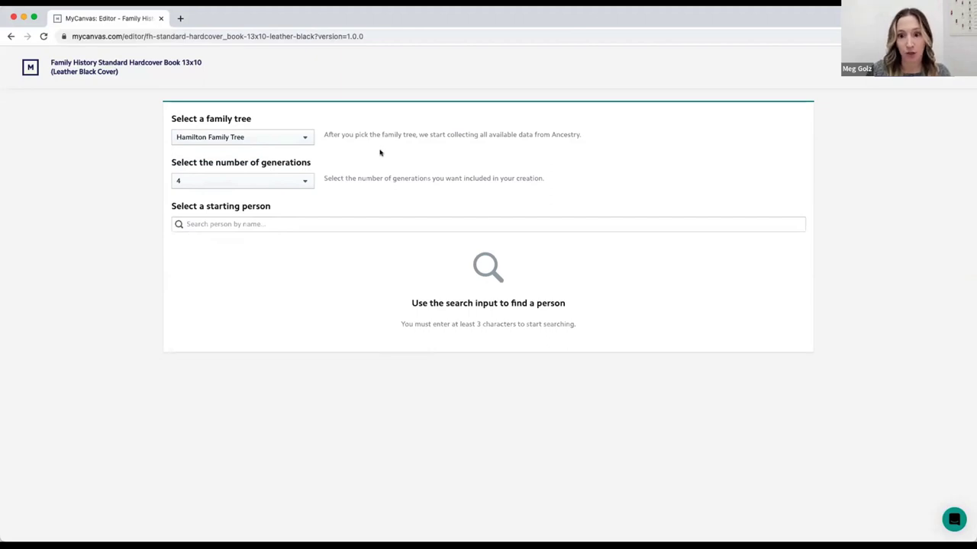
{"action": "left_click", "coordinate": [292, 179]}
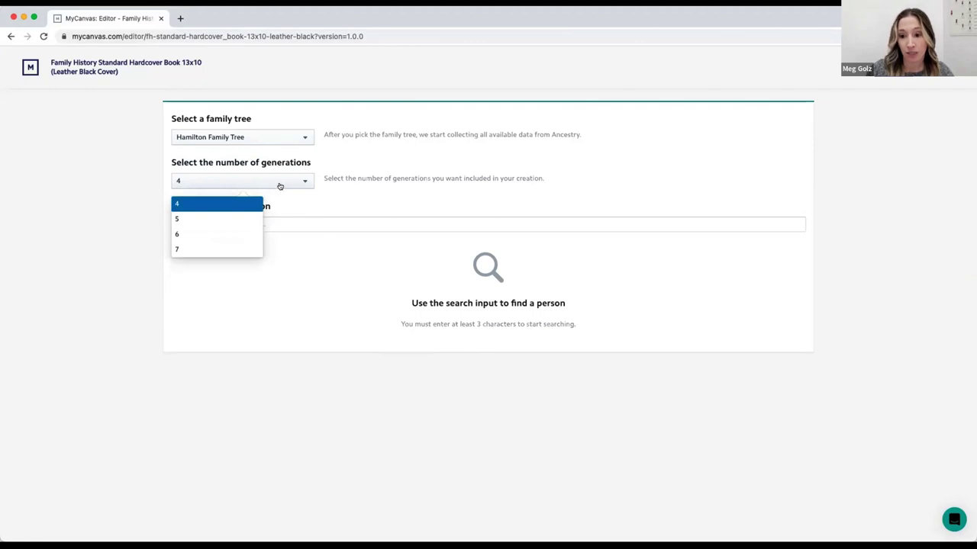
{"action": "left_click", "coordinate": [286, 184]}
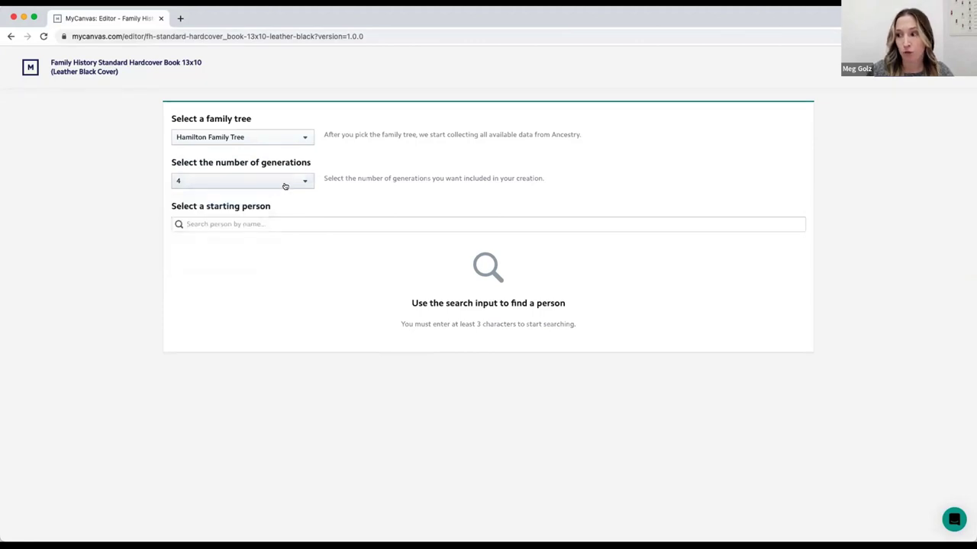
{"action": "left_click", "coordinate": [271, 222]}
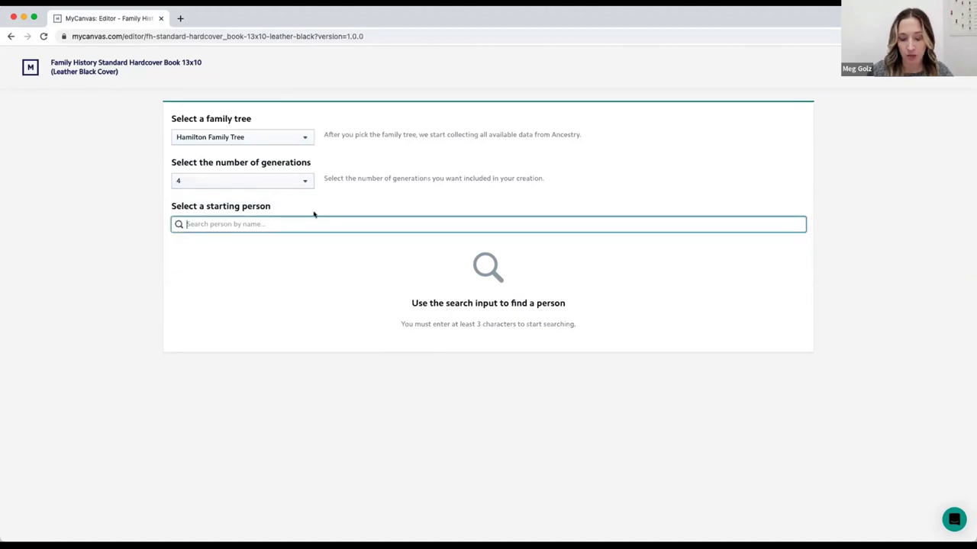
{"action": "type", "text": "Philip"}
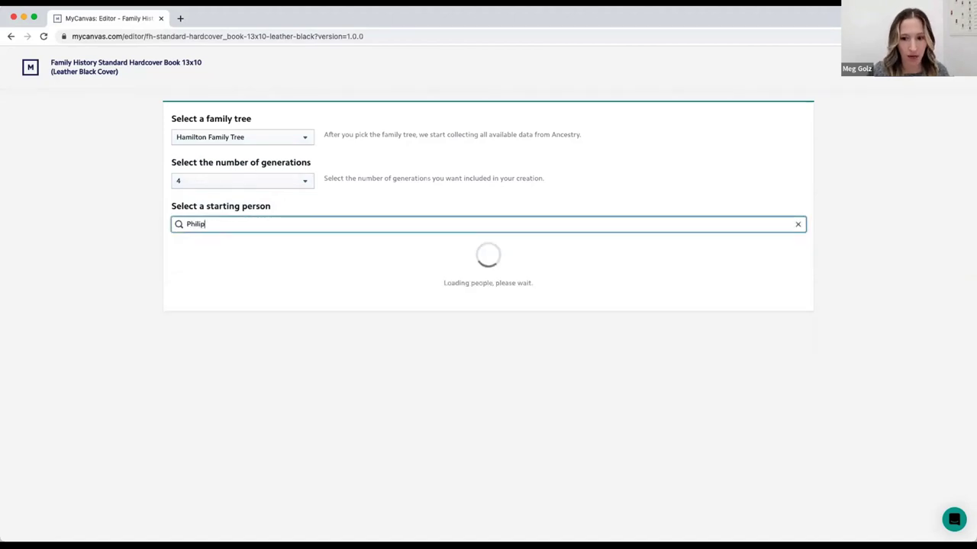
{"action": "type", "text": " A"}
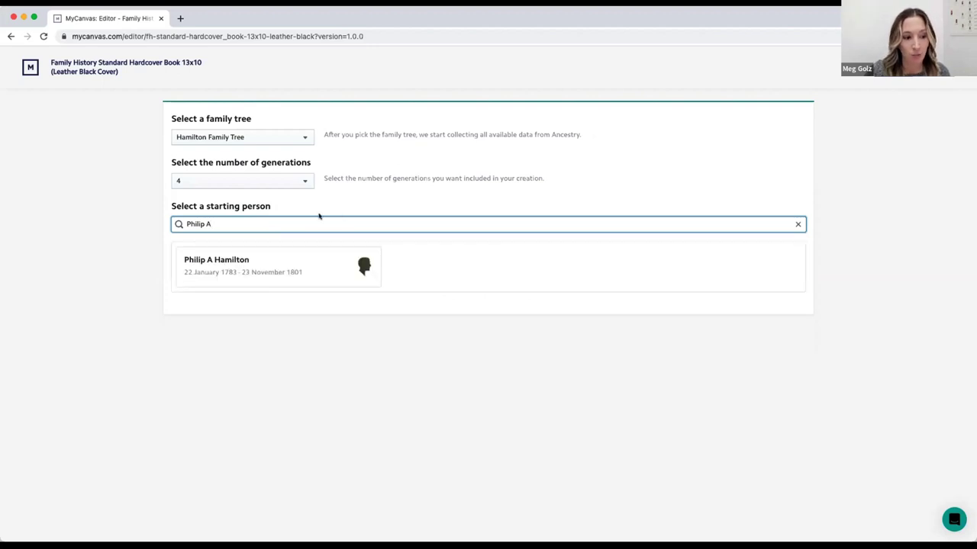
{"action": "left_click", "coordinate": [284, 267]}
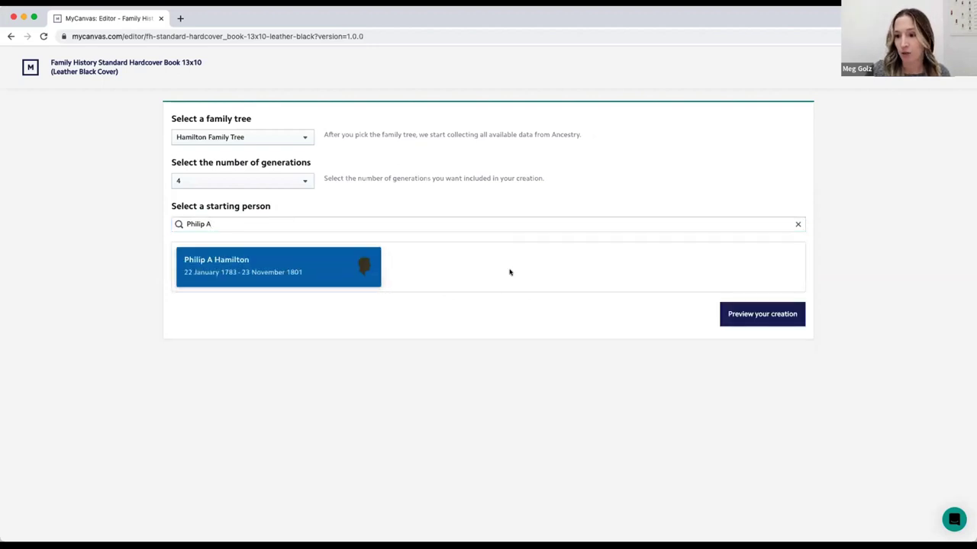
Generate the book preview with the option to refresh with the latest changes on Ancestry turned on.
{"action": "left_click", "coordinate": [749, 314]}
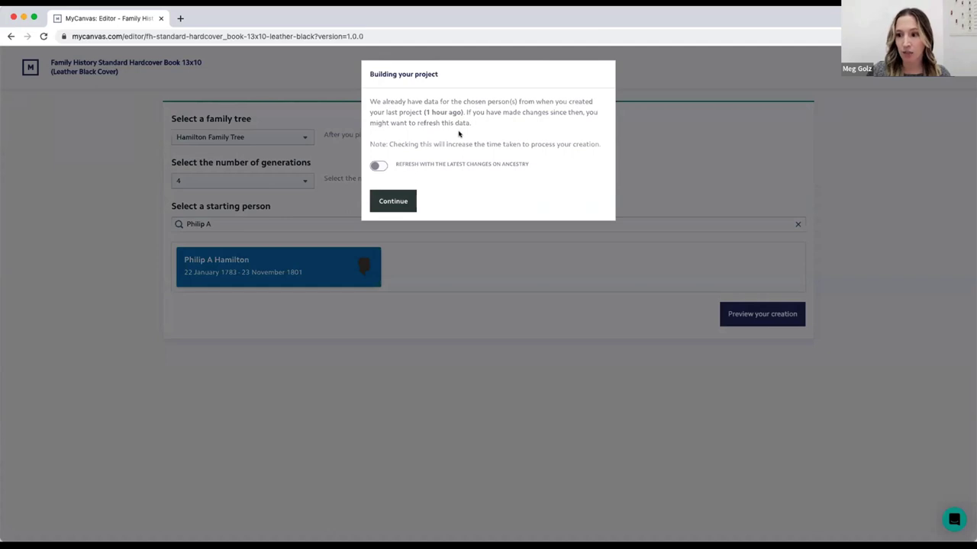
{"action": "left_click", "coordinate": [379, 165]}
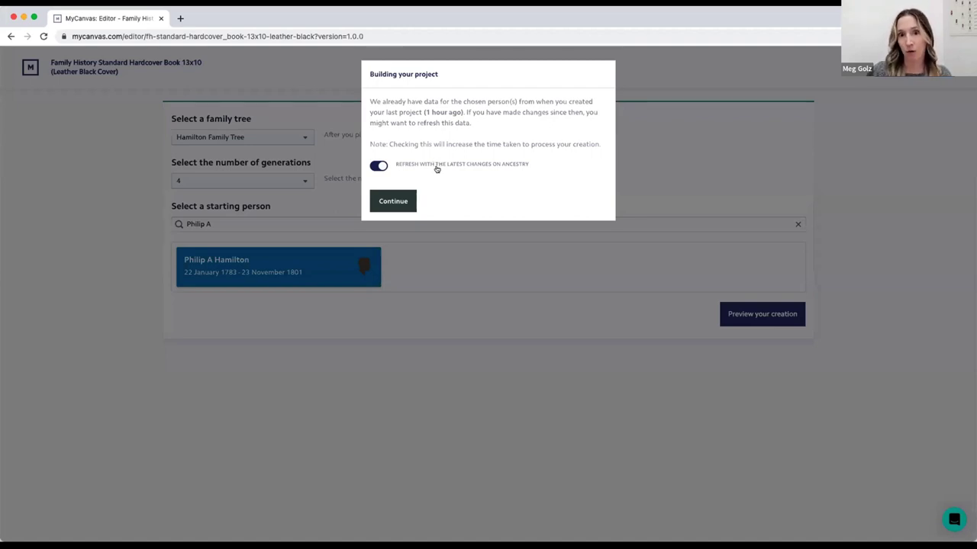
{"action": "left_click", "coordinate": [407, 199]}
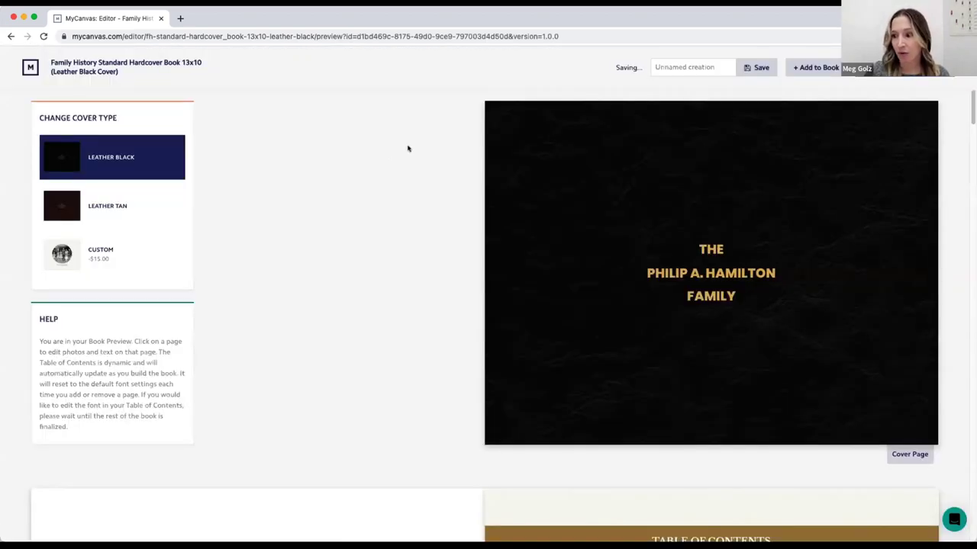
Name the book project "Hamilton Demo" and save it.
{"action": "scroll", "coordinate": [407, 149], "scroll_direction": "down", "scroll_amount": 1}
{"action": "scroll", "coordinate": [407, 148], "scroll_direction": "up", "scroll_amount": 1}
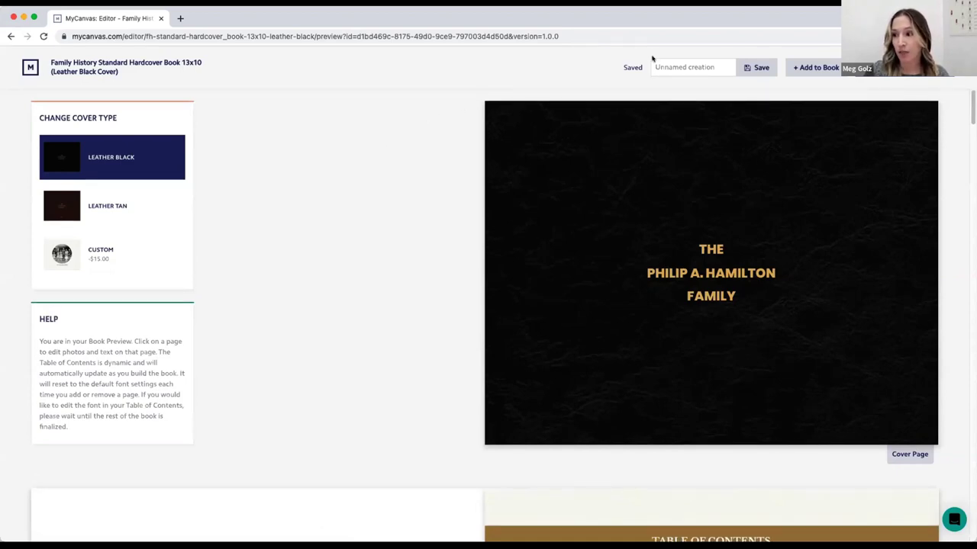
{"action": "left_click", "coordinate": [677, 65]}
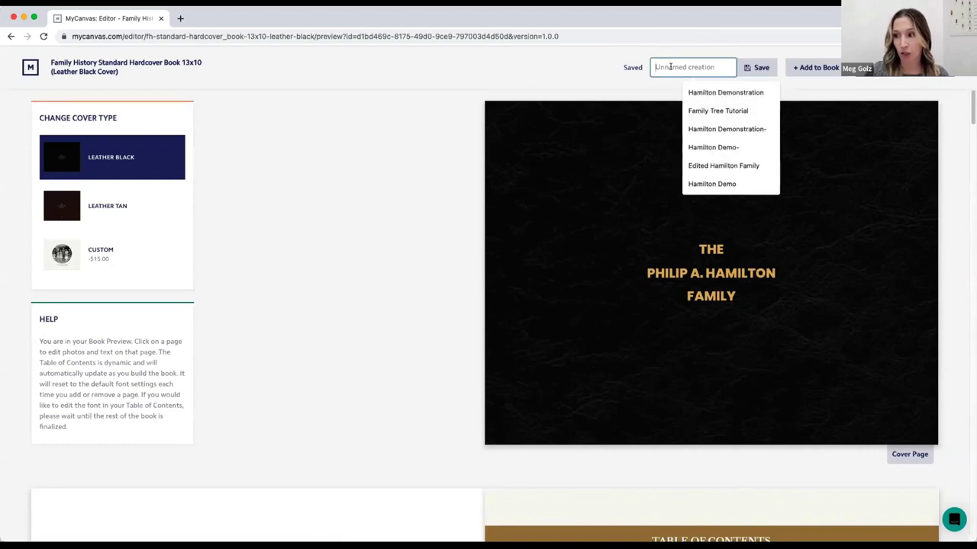
{"action": "type", "text": "Hamilton Demo"}
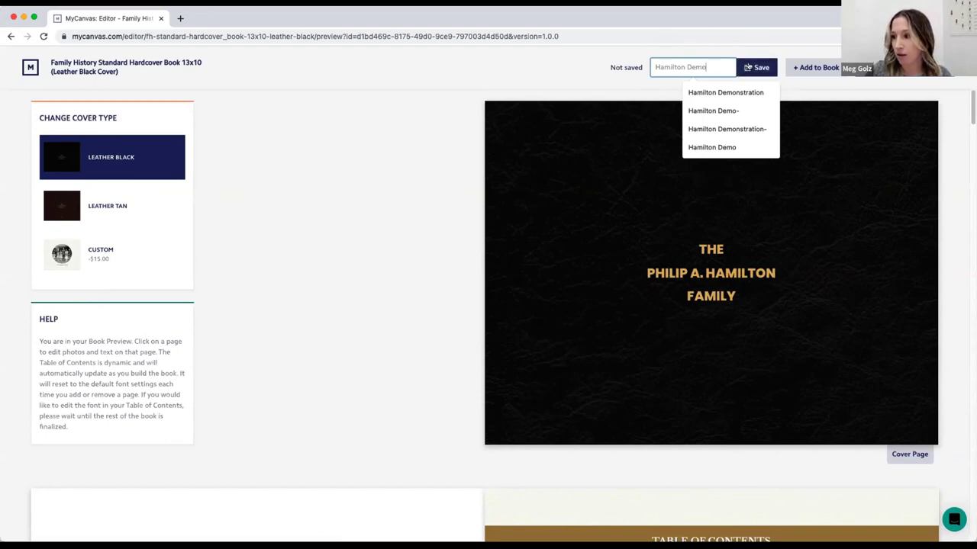
{"action": "left_click", "coordinate": [747, 68]}
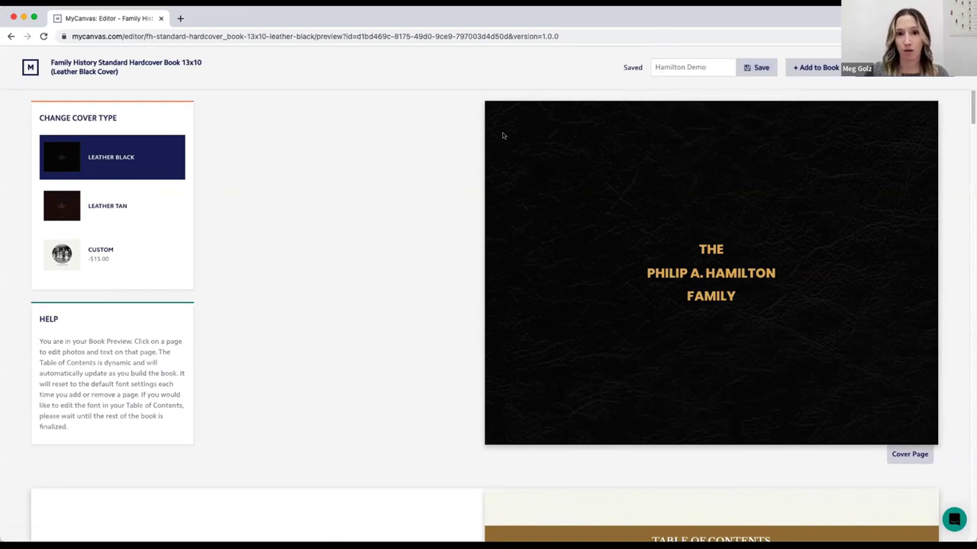
Review the book preview from the cover through the table of contents to the family tree and individual timeline pages.
{"action": "scroll", "coordinate": [443, 192], "scroll_direction": "down", "scroll_amount": 1}
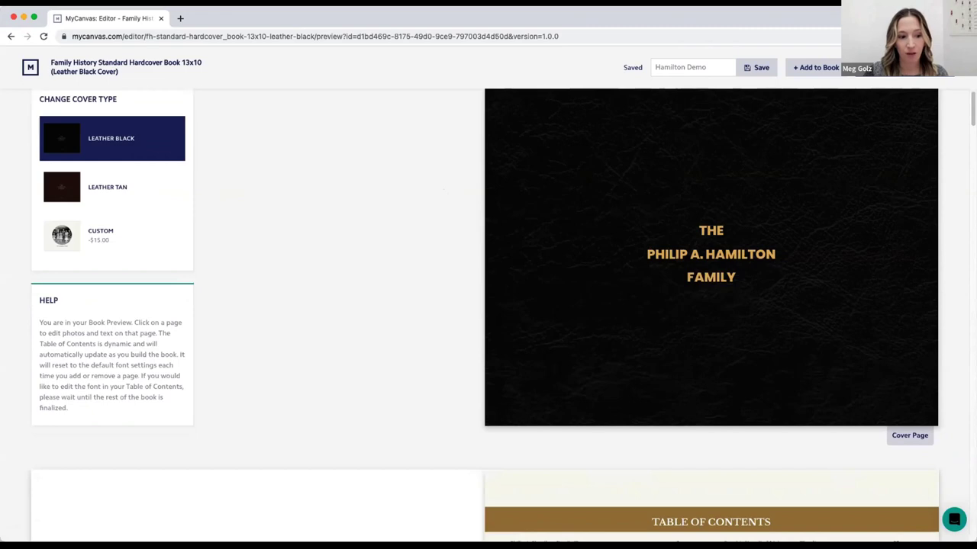
{"action": "scroll", "coordinate": [460, 264], "scroll_direction": "down", "scroll_amount": 5}
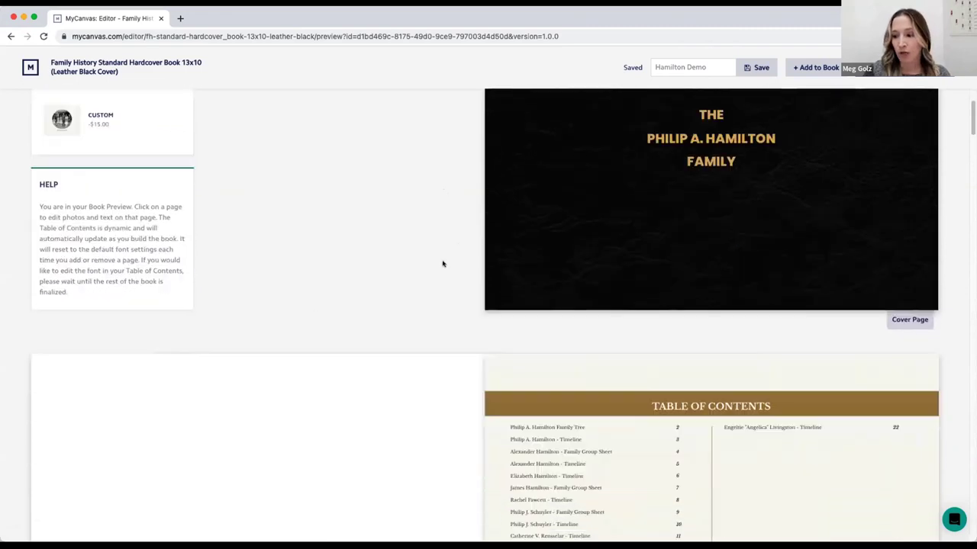
{"action": "scroll", "coordinate": [441, 265], "scroll_direction": "down", "scroll_amount": 3}
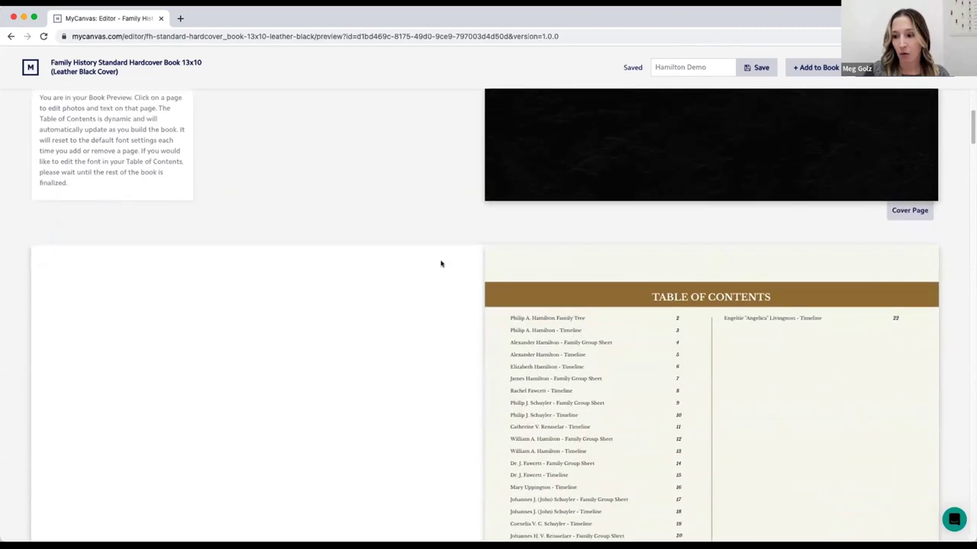
{"action": "scroll", "coordinate": [441, 264], "scroll_direction": "down", "scroll_amount": 5}
{"action": "scroll", "coordinate": [439, 264], "scroll_direction": "up", "scroll_amount": 3}
{"action": "scroll", "coordinate": [439, 264], "scroll_direction": "down", "scroll_amount": 1}
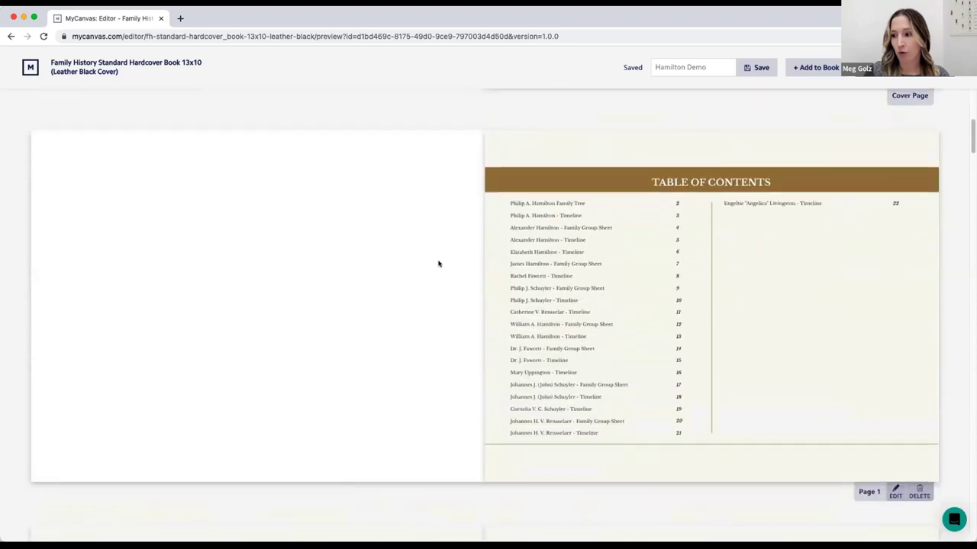
{"action": "scroll", "coordinate": [439, 264], "scroll_direction": "down", "scroll_amount": 8}
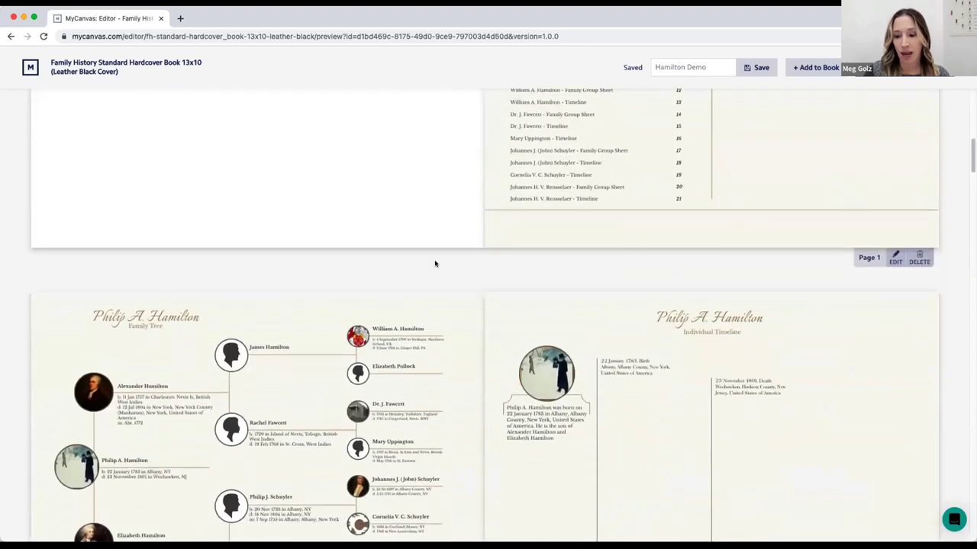
Examine the preview's family tree, individual timeline and family group sheet pages, and return to the table of contents.
{"action": "scroll", "coordinate": [432, 265], "scroll_direction": "down", "scroll_amount": 1}
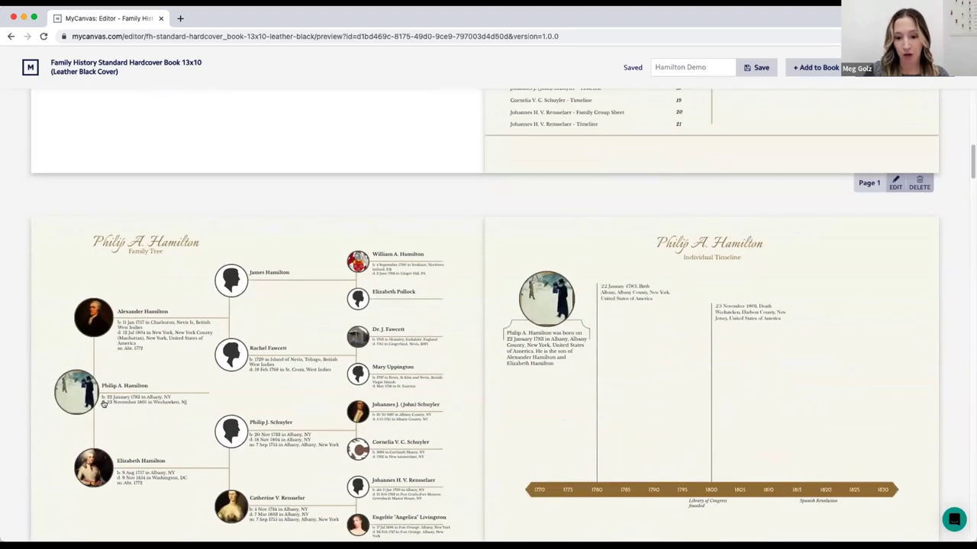
{"action": "scroll", "coordinate": [149, 407], "scroll_direction": "down", "scroll_amount": 2}
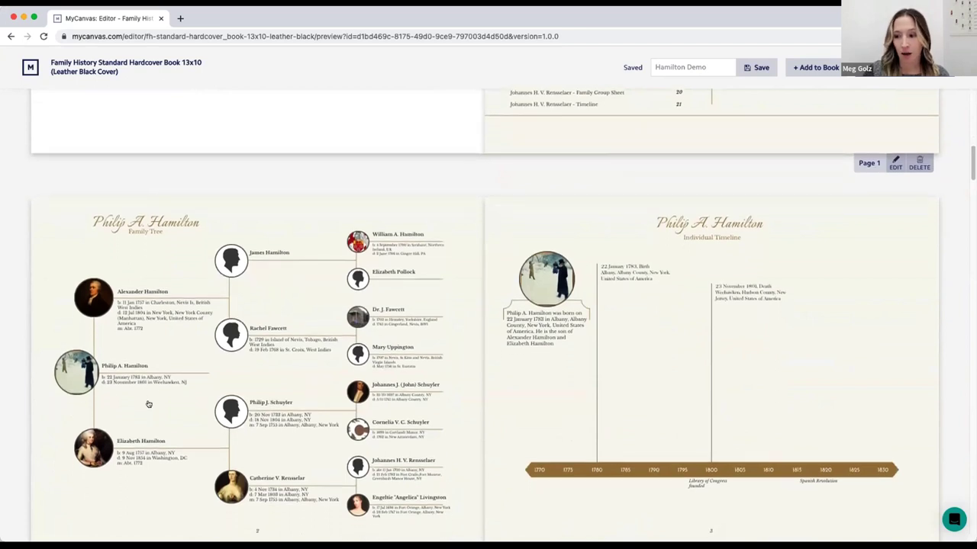
{"action": "scroll", "coordinate": [155, 397], "scroll_direction": "down", "scroll_amount": 4}
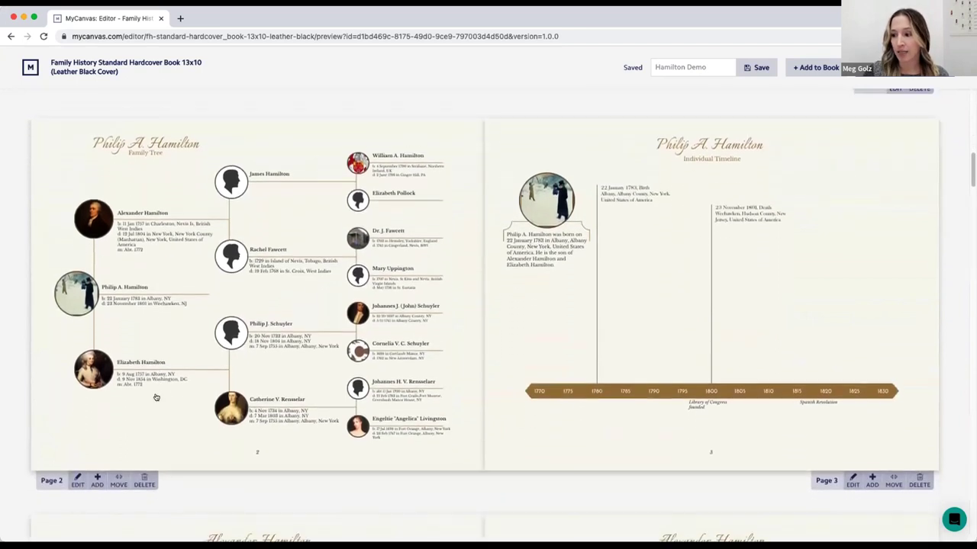
{"action": "scroll", "coordinate": [155, 396], "scroll_direction": "down", "scroll_amount": 5}
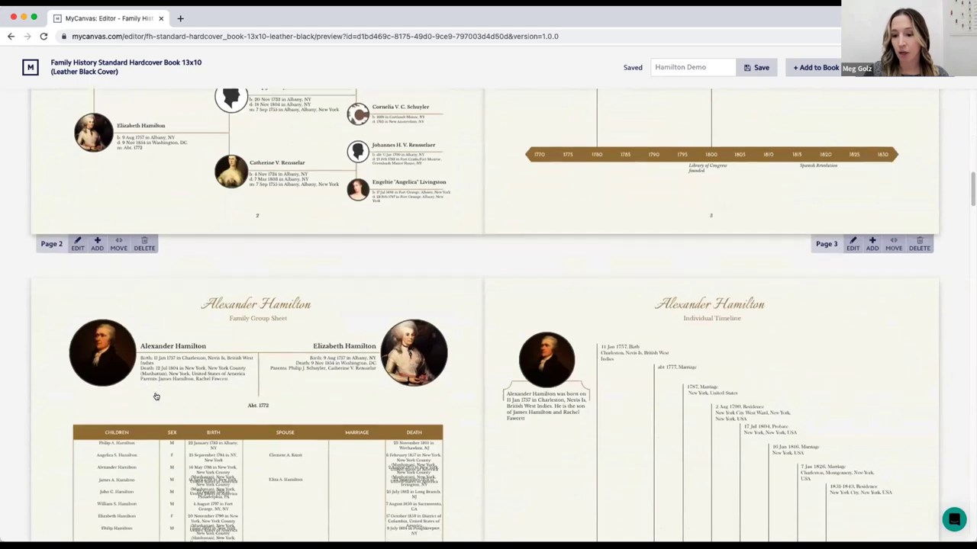
{"action": "scroll", "coordinate": [156, 396], "scroll_direction": "up", "scroll_amount": 5}
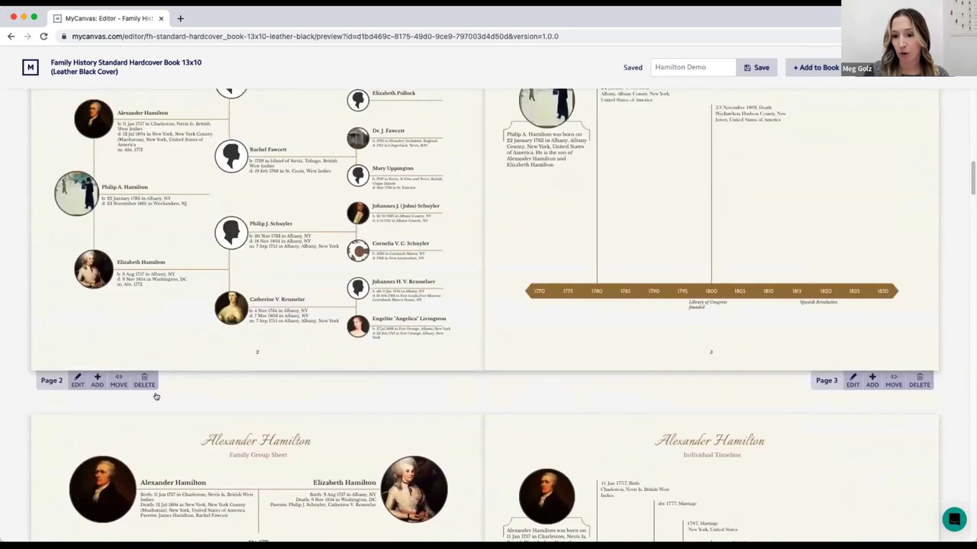
{"action": "scroll", "coordinate": [155, 396], "scroll_direction": "down", "scroll_amount": 5}
{"action": "scroll", "coordinate": [156, 396], "scroll_direction": "down", "scroll_amount": 20}
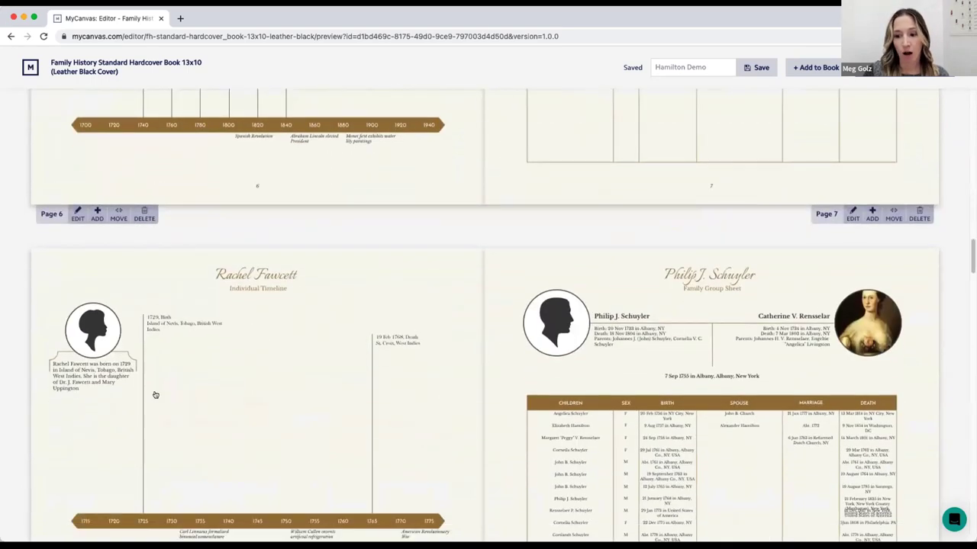
{"action": "scroll", "coordinate": [155, 395], "scroll_direction": "up", "scroll_amount": 20}
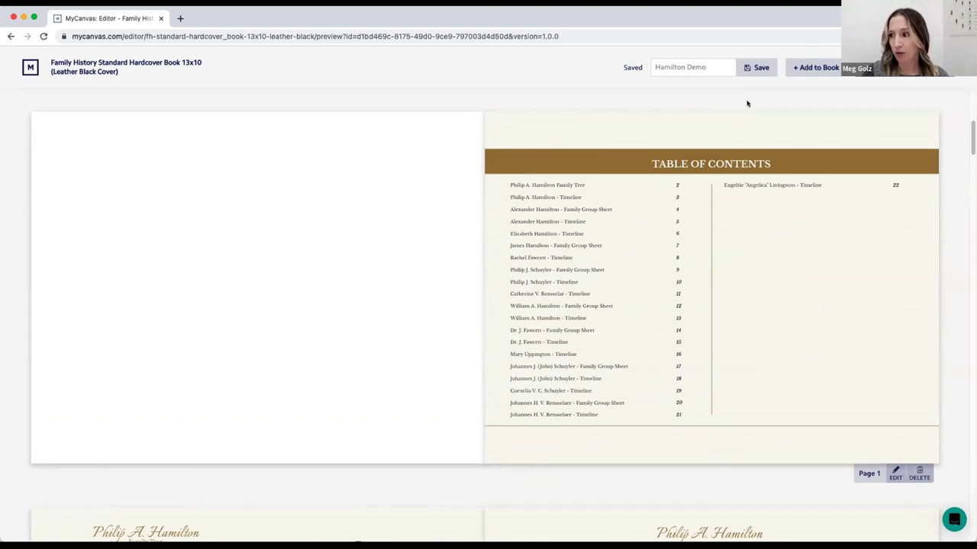
Start adding record pages for Alexander Hamilton and Elizabeth Hamilton, chosen from the people already in the book, and open their available records.
{"action": "left_click", "coordinate": [805, 67]}
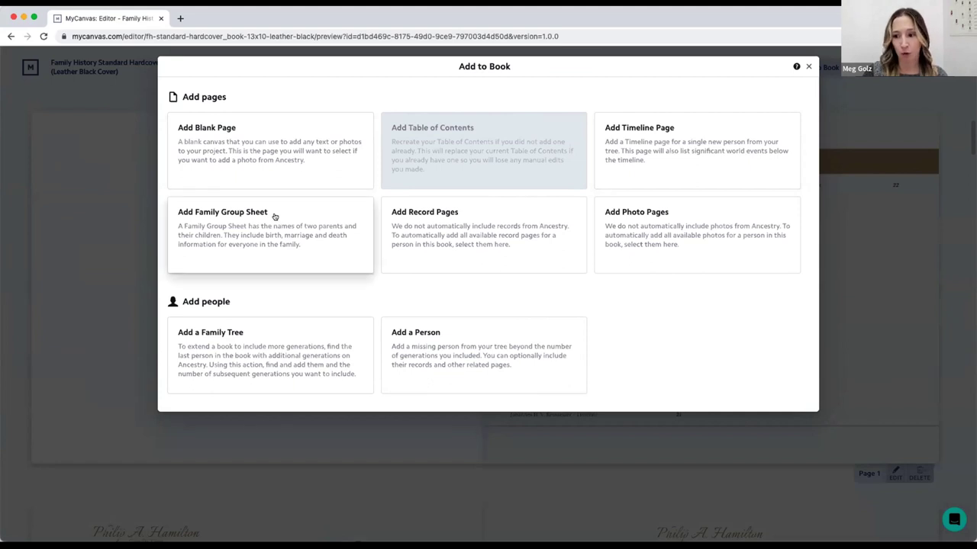
{"action": "left_click", "coordinate": [448, 229]}
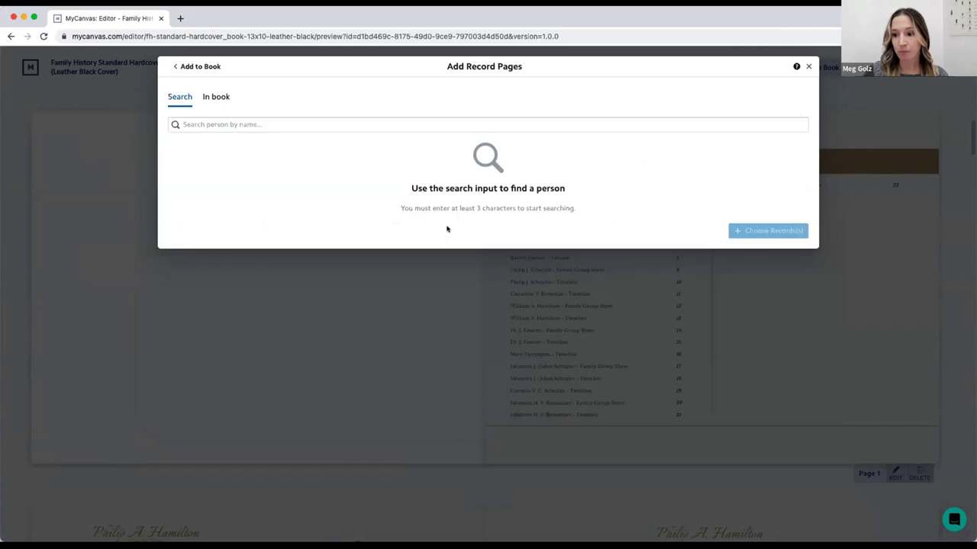
{"action": "left_click", "coordinate": [213, 102]}
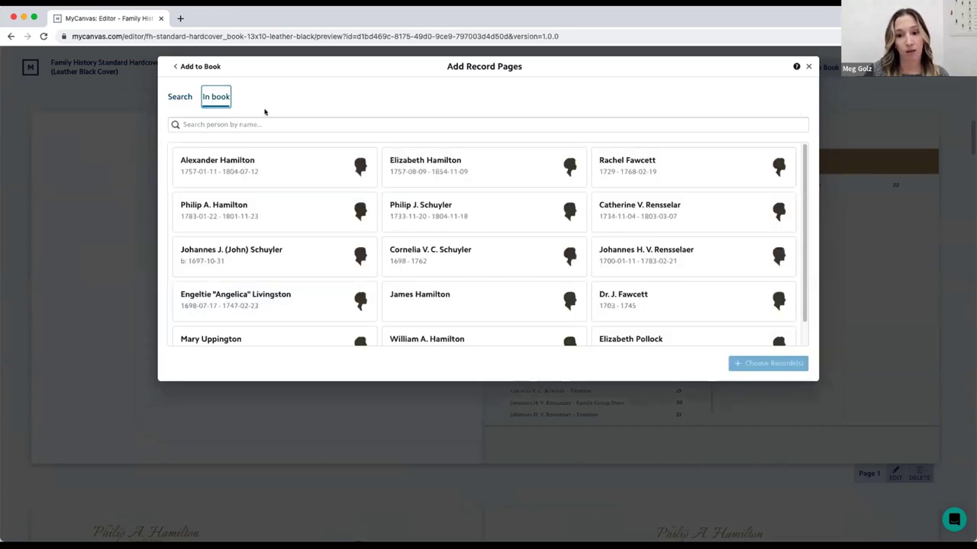
{"action": "left_click", "coordinate": [259, 167]}
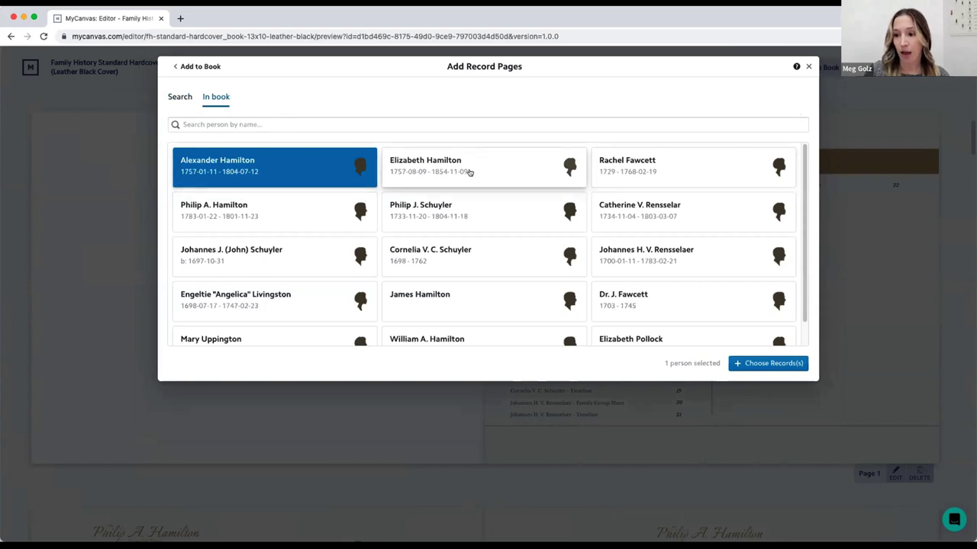
{"action": "left_click", "coordinate": [562, 172]}
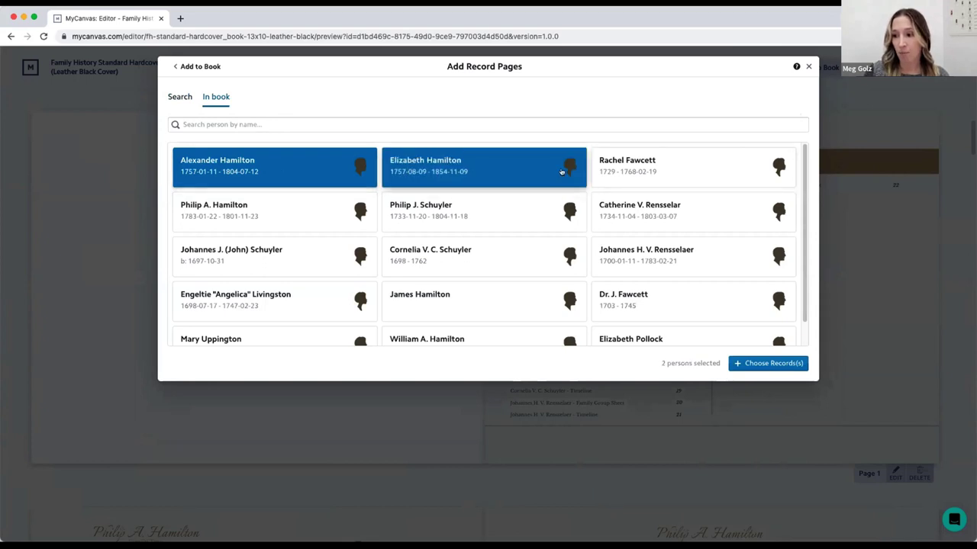
{"action": "left_click", "coordinate": [764, 363]}
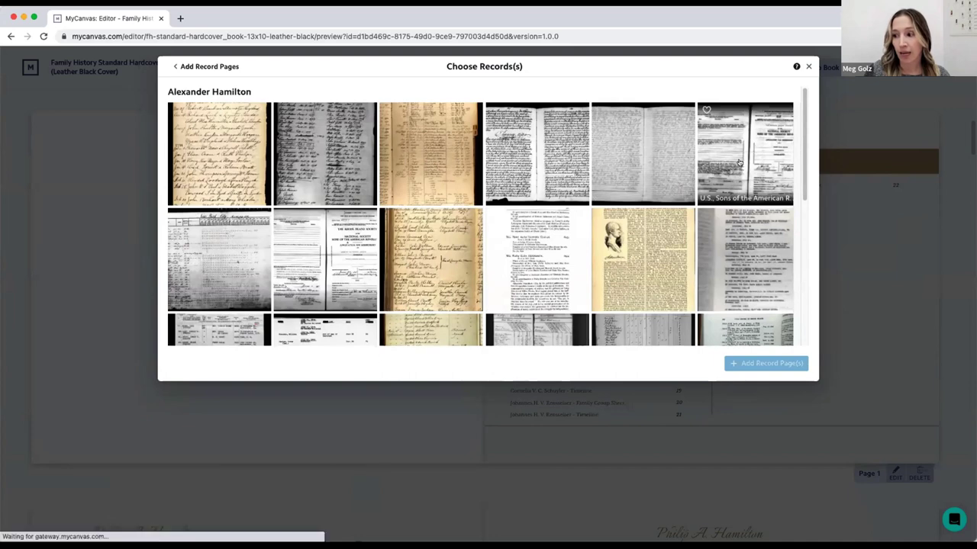
Select five Alexander Hamilton records: the sixth in the first row and the second through fifth in the second row.
{"action": "left_click", "coordinate": [709, 174]}
{"action": "left_click", "coordinate": [330, 264]}
{"action": "left_click", "coordinate": [473, 259]}
{"action": "left_click", "coordinate": [527, 257]}
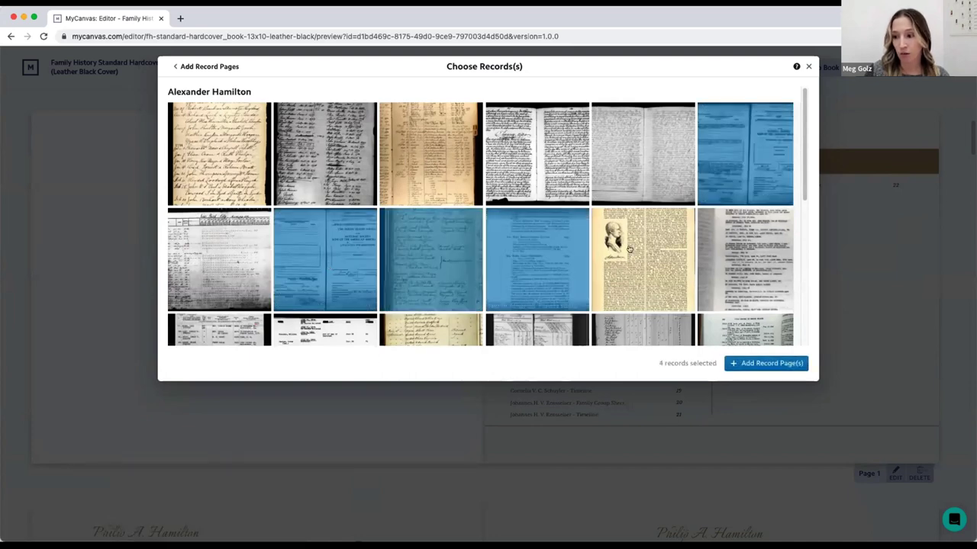
{"action": "left_click", "coordinate": [631, 250]}
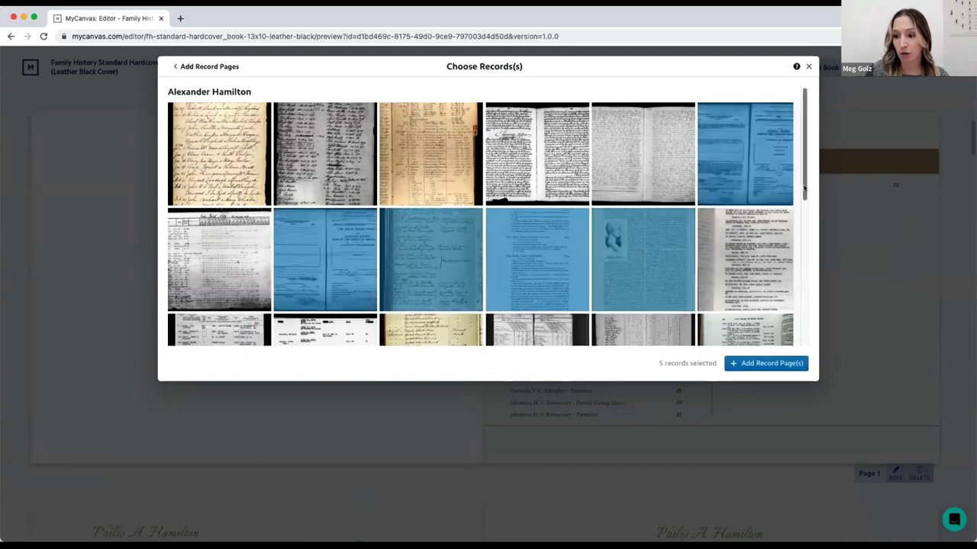
Select the first and third Elizabeth Hamilton records and add all chosen record pages to the book.
{"action": "left_click_drag", "start_coordinate": [804, 189], "coordinate": [816, 334]}
{"action": "left_click", "coordinate": [319, 259]}
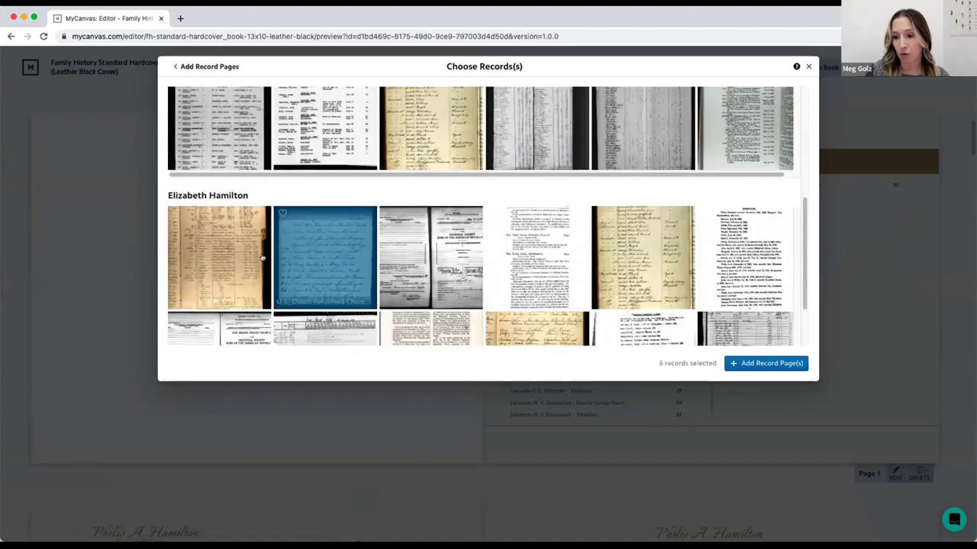
{"action": "left_click", "coordinate": [262, 258]}
{"action": "left_click", "coordinate": [324, 258]}
{"action": "left_click", "coordinate": [432, 258]}
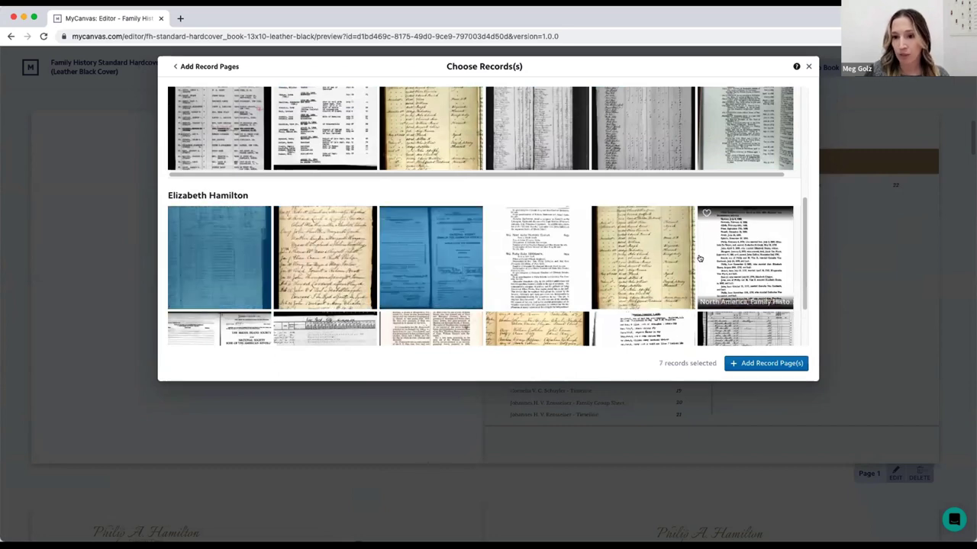
{"action": "left_click", "coordinate": [766, 364]}
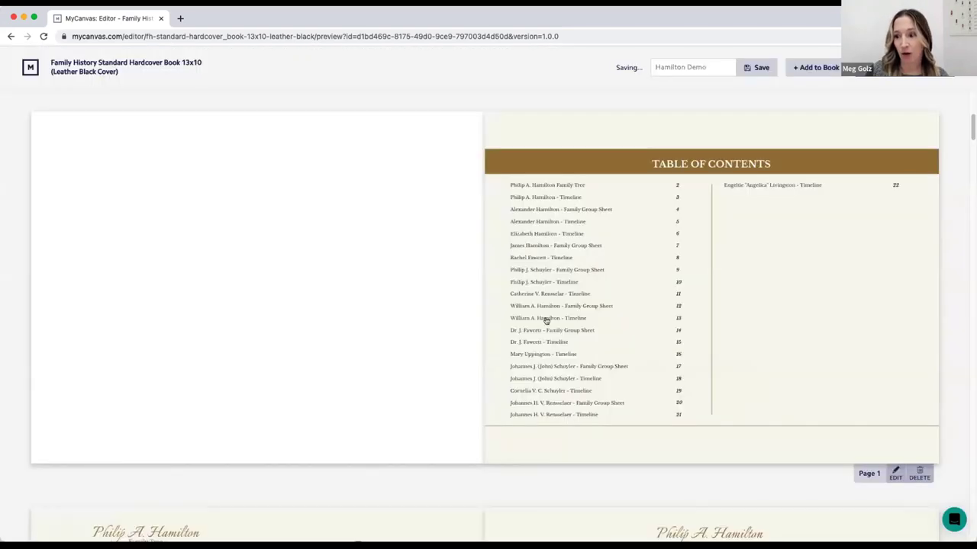
Review the added Alexander Hamilton record pages and their placement after his family group sheet and timeline.
{"action": "scroll", "coordinate": [545, 320], "scroll_direction": "down", "scroll_amount": 5}
{"action": "scroll", "coordinate": [546, 321], "scroll_direction": "down", "scroll_amount": 3}
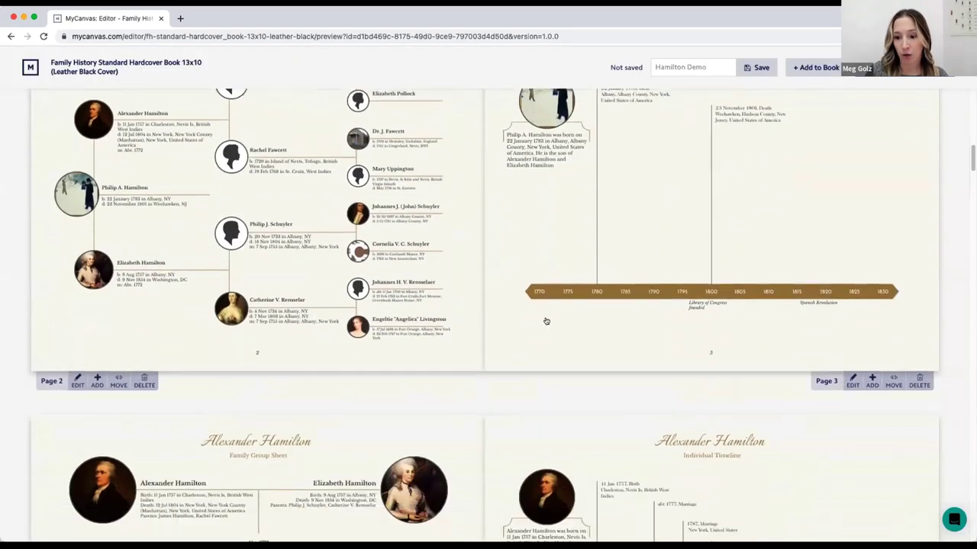
{"action": "scroll", "coordinate": [546, 321], "scroll_direction": "down", "scroll_amount": 5}
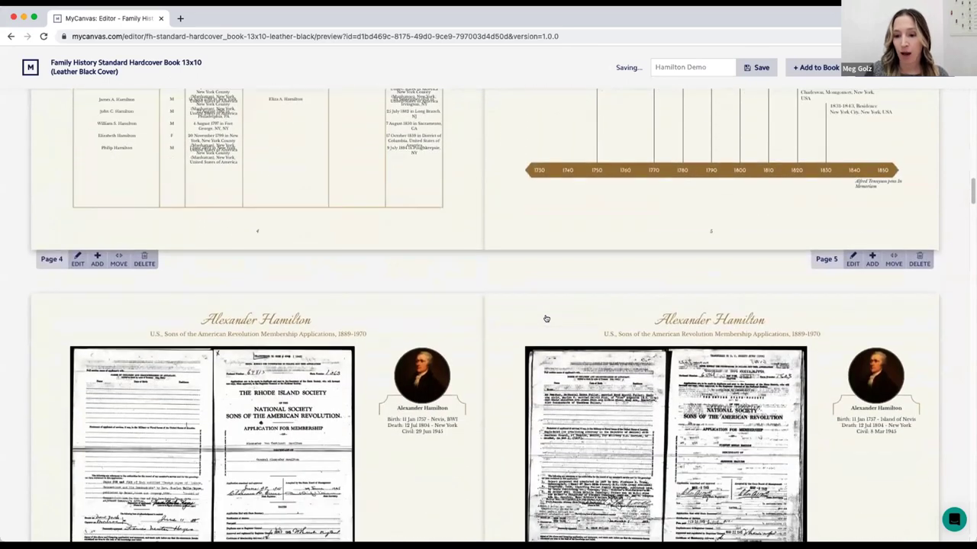
{"action": "scroll", "coordinate": [545, 321], "scroll_direction": "up", "scroll_amount": 2}
{"action": "scroll", "coordinate": [546, 319], "scroll_direction": "up", "scroll_amount": 1}
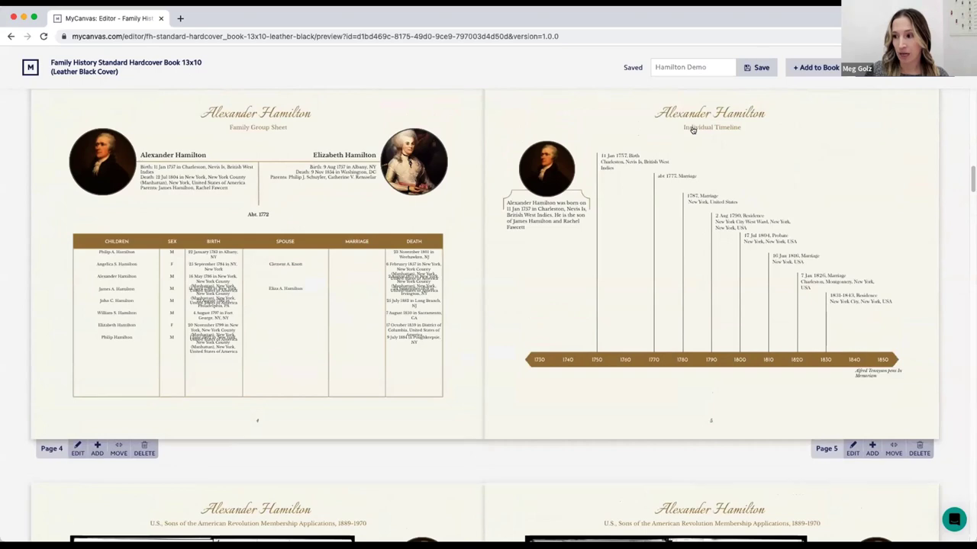
{"action": "scroll", "coordinate": [684, 161], "scroll_direction": "down", "scroll_amount": 2}
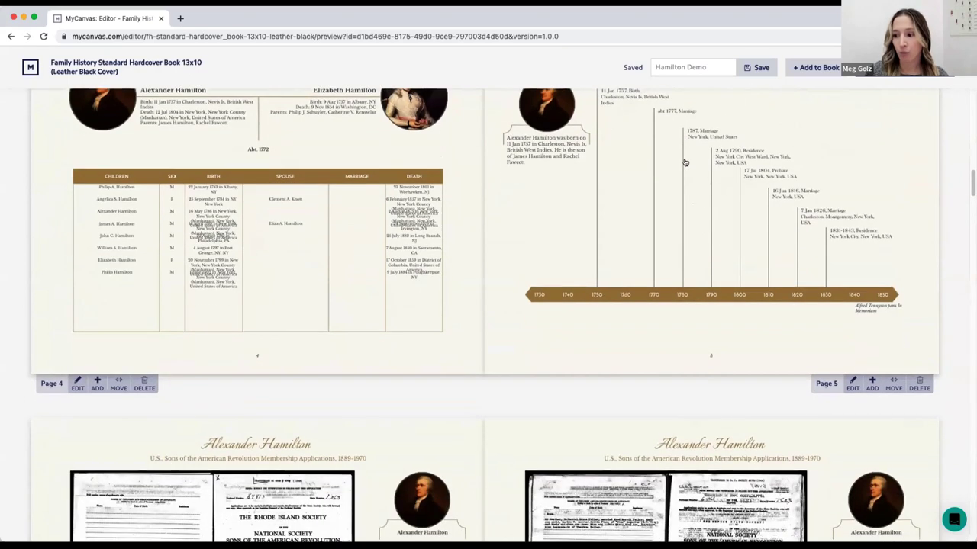
{"action": "scroll", "coordinate": [684, 163], "scroll_direction": "down", "scroll_amount": 8}
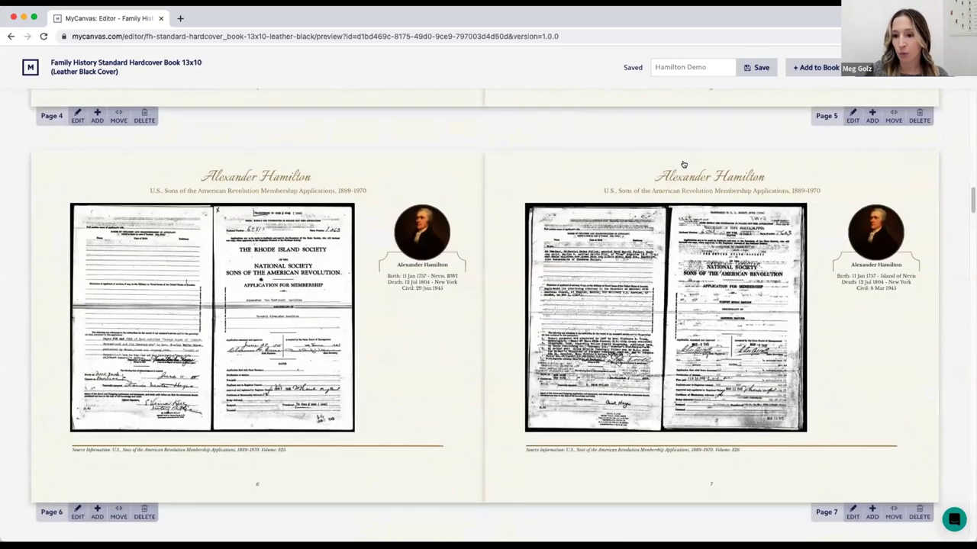
{"action": "scroll", "coordinate": [697, 195], "scroll_direction": "down", "scroll_amount": 9}
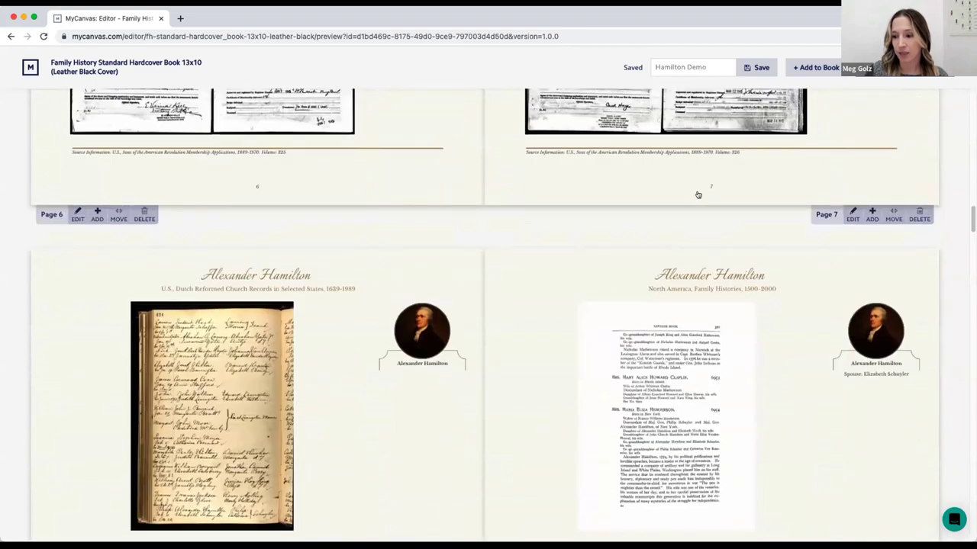
{"action": "scroll", "coordinate": [697, 195], "scroll_direction": "down", "scroll_amount": 4}
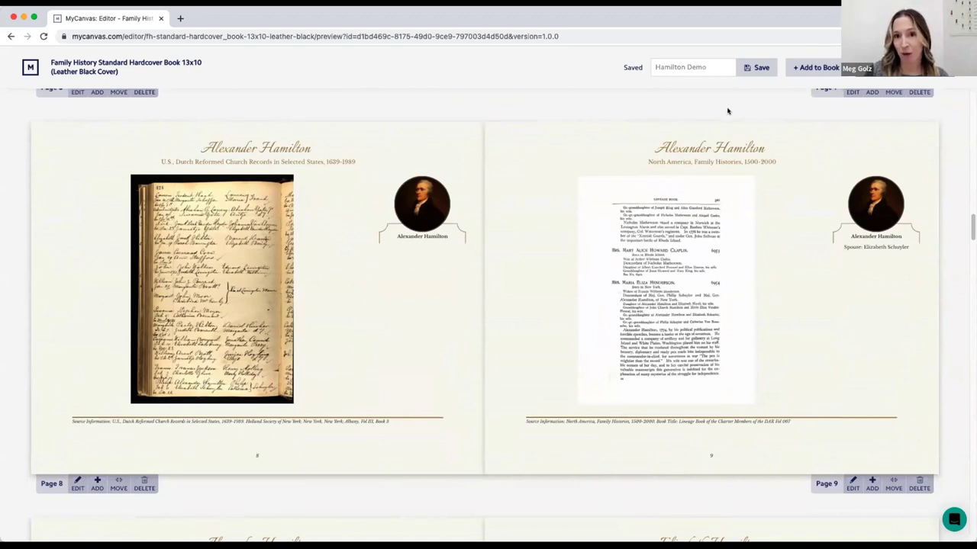
Add photo pages for Alexander Hamilton, chosen from the people already in the book, using both of his available photos.
{"action": "left_click", "coordinate": [802, 69]}
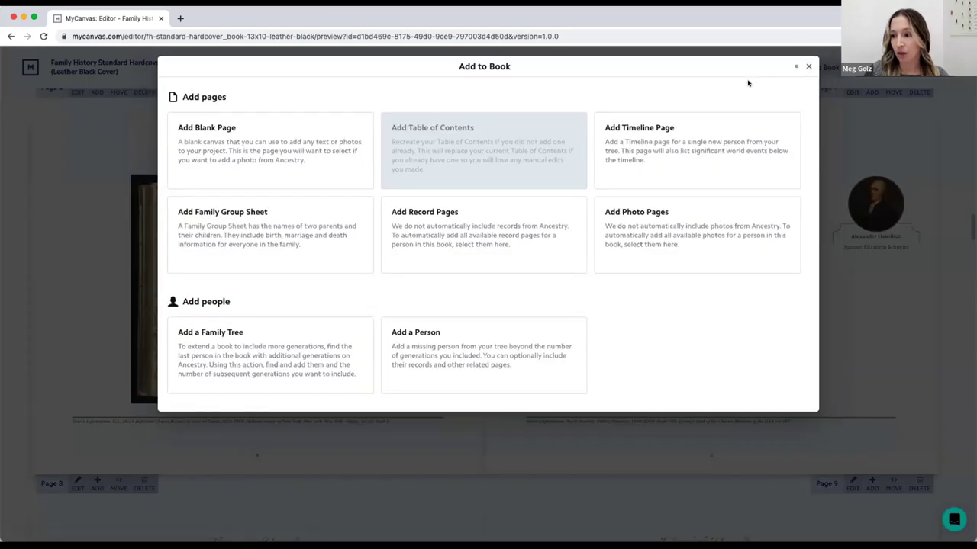
{"action": "left_click", "coordinate": [693, 227]}
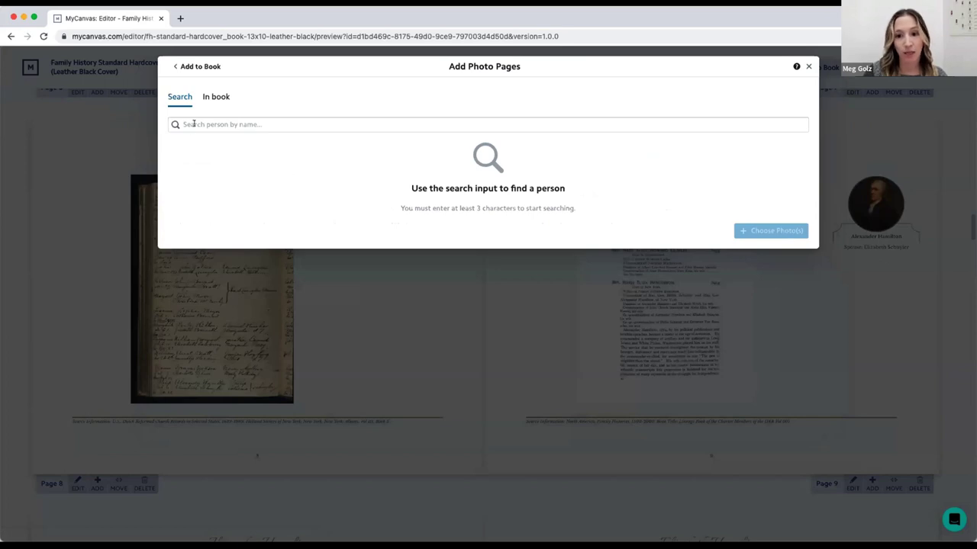
{"action": "left_click", "coordinate": [214, 97]}
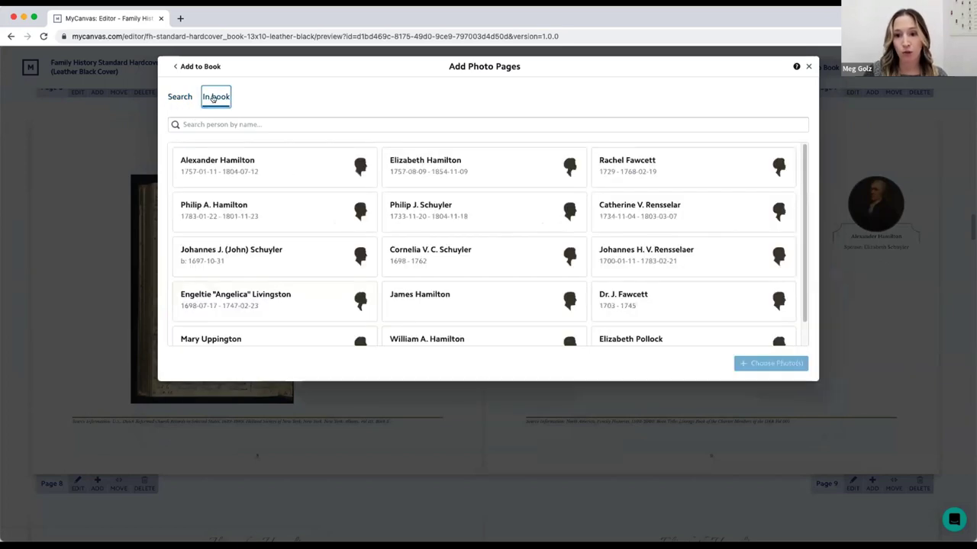
{"action": "left_click", "coordinate": [267, 166]}
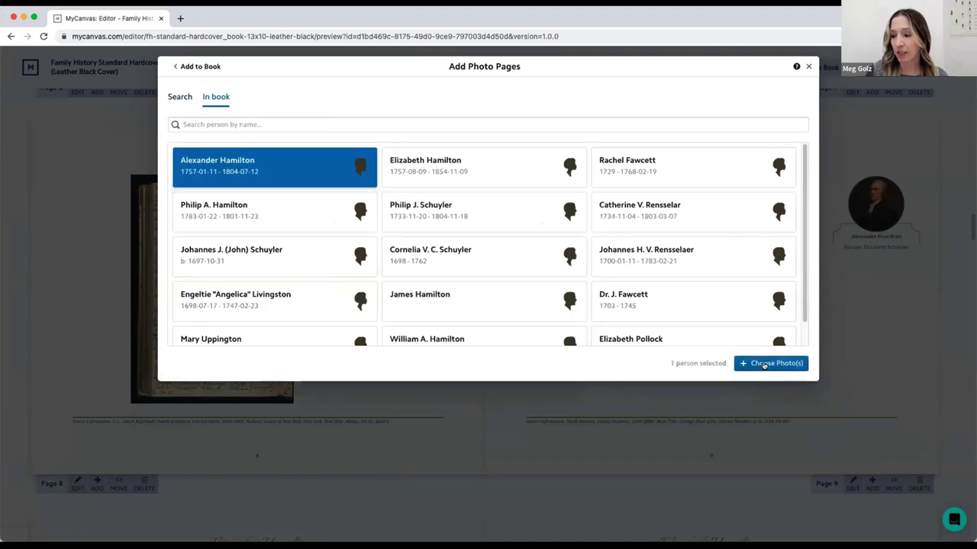
{"action": "left_click", "coordinate": [764, 364]}
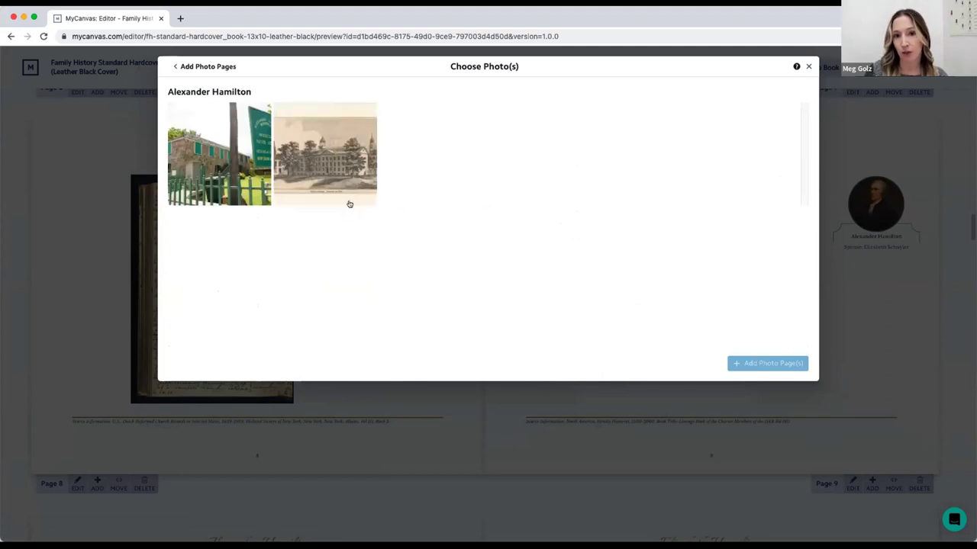
{"action": "left_click", "coordinate": [305, 177]}
{"action": "left_click", "coordinate": [244, 177]}
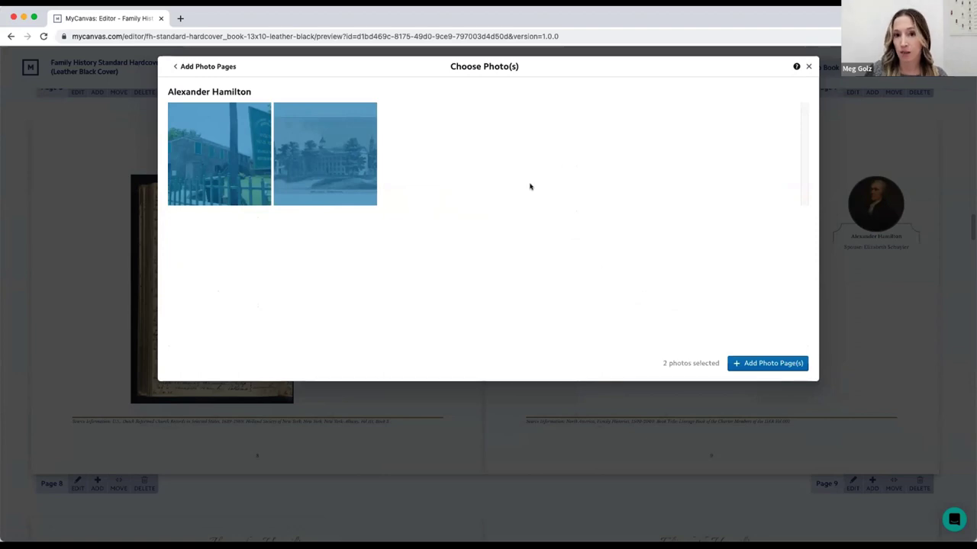
{"action": "left_click", "coordinate": [791, 363]}
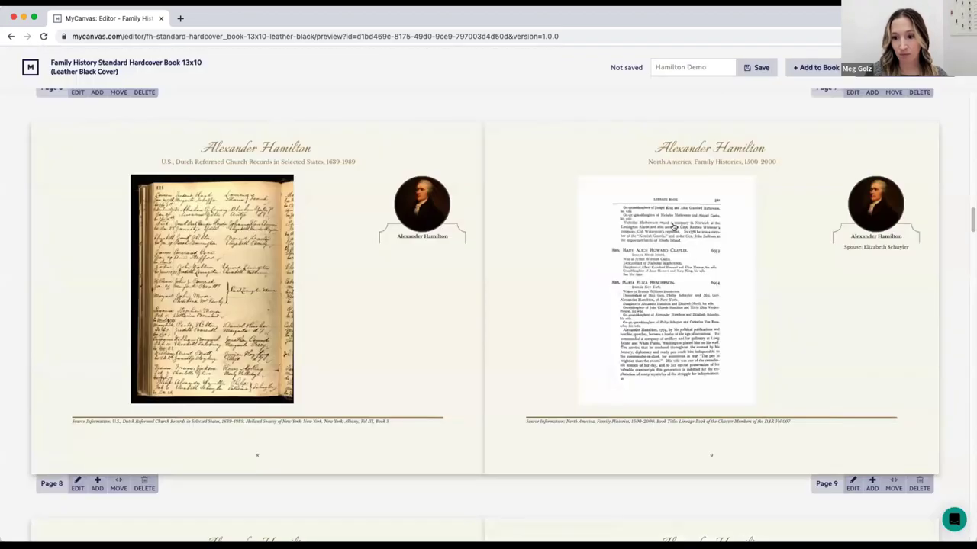
Review the added Alexander Hamilton photo pages between his record pages and Elizabeth Hamilton's timeline.
{"action": "scroll", "coordinate": [641, 281], "scroll_direction": "down", "scroll_amount": 3}
{"action": "scroll", "coordinate": [642, 280], "scroll_direction": "down", "scroll_amount": 5}
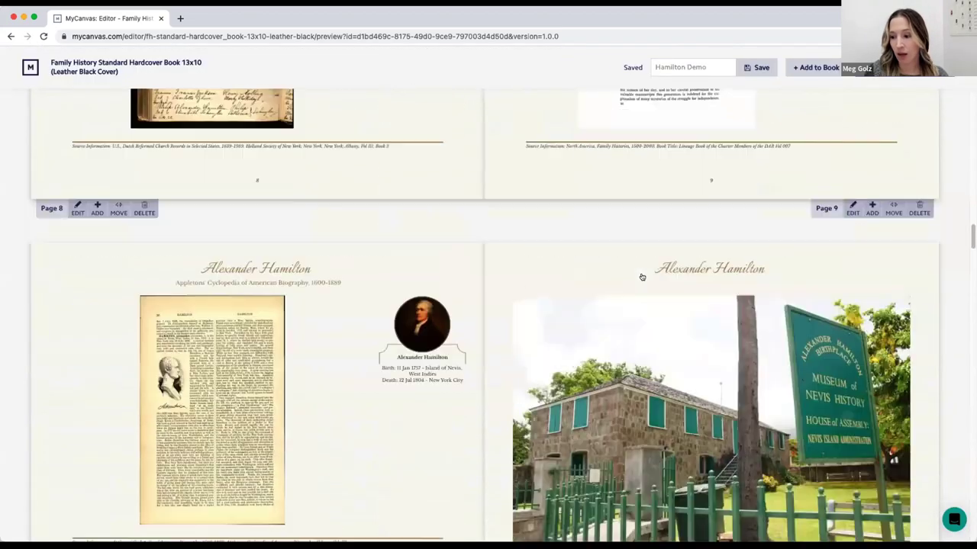
{"action": "scroll", "coordinate": [660, 269], "scroll_direction": "down", "scroll_amount": 2}
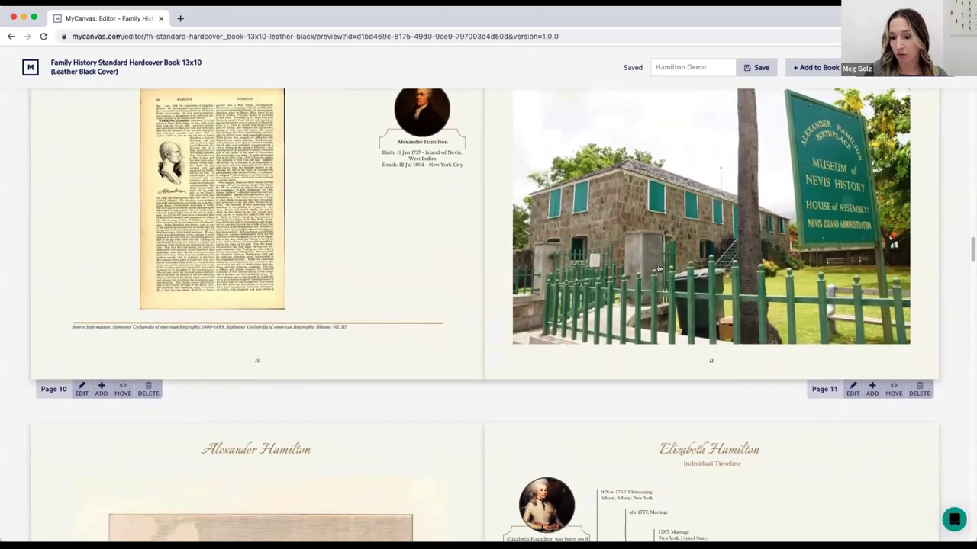
{"action": "scroll", "coordinate": [659, 267], "scroll_direction": "down", "scroll_amount": 3}
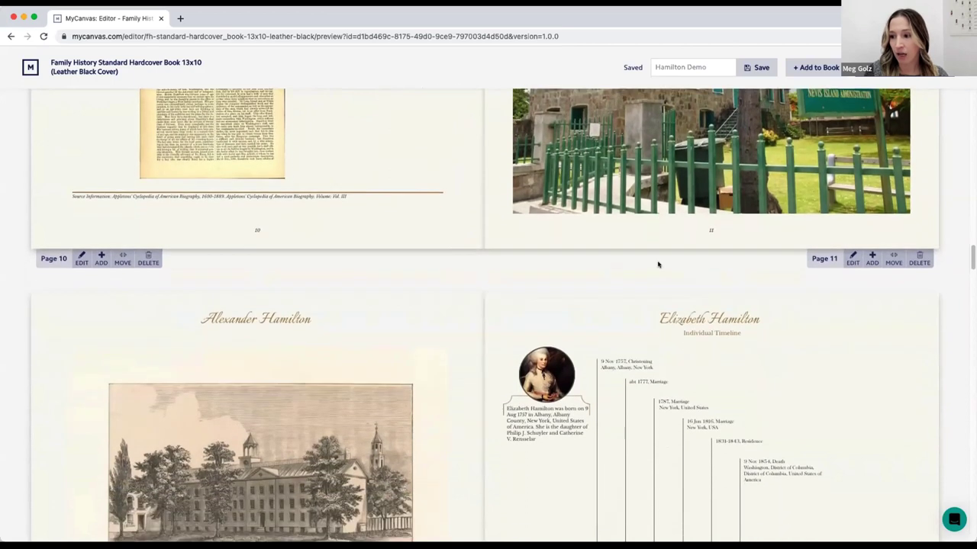
Delete page 12, the Alexander Hamilton photo page with the King's College engraving.
{"action": "scroll", "coordinate": [657, 264], "scroll_direction": "down", "scroll_amount": 2}
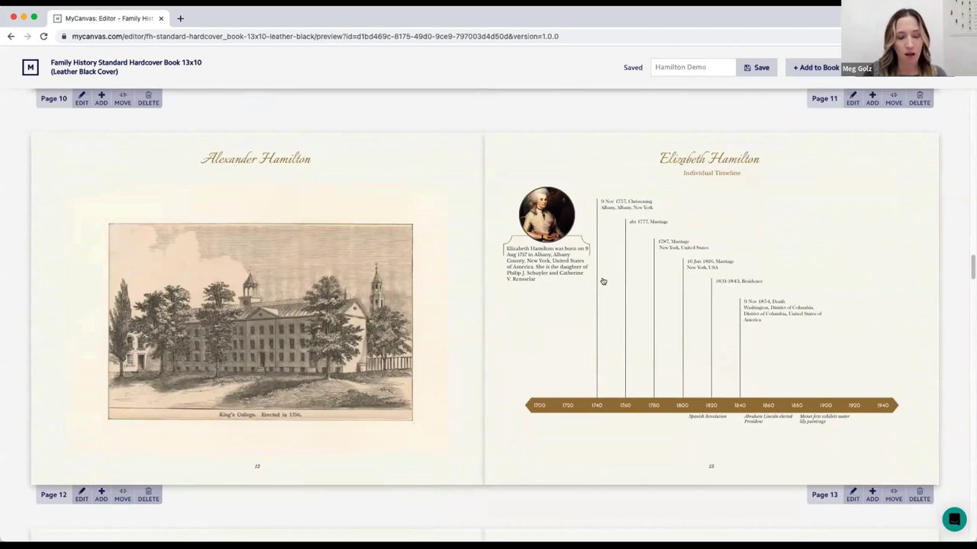
{"action": "scroll", "coordinate": [603, 282], "scroll_direction": "down", "scroll_amount": 1}
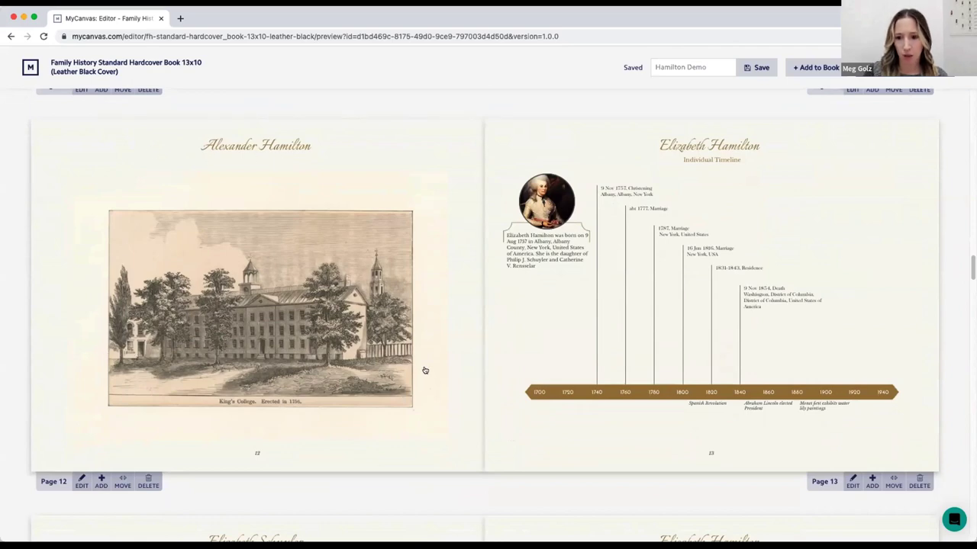
{"action": "scroll", "coordinate": [460, 366], "scroll_direction": "down", "scroll_amount": 1}
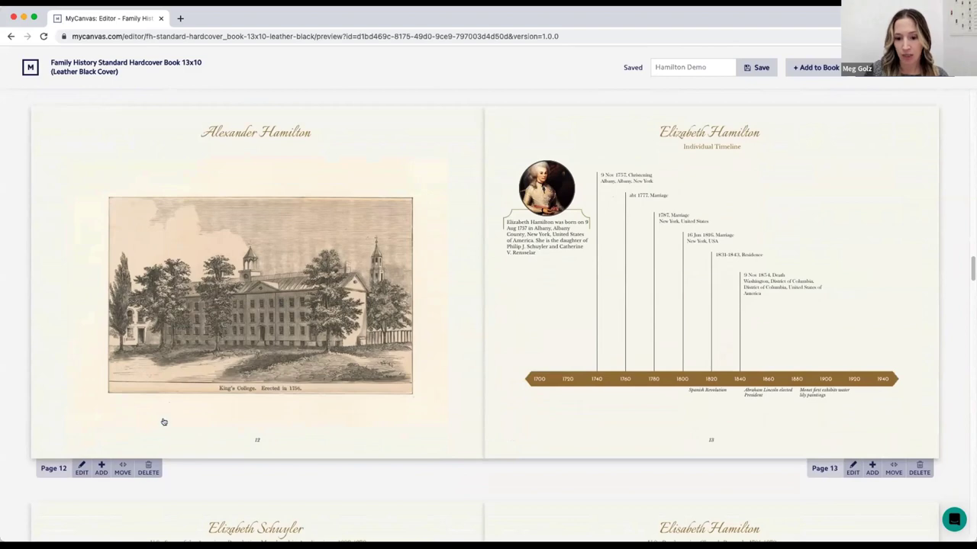
{"action": "left_click", "coordinate": [153, 471]}
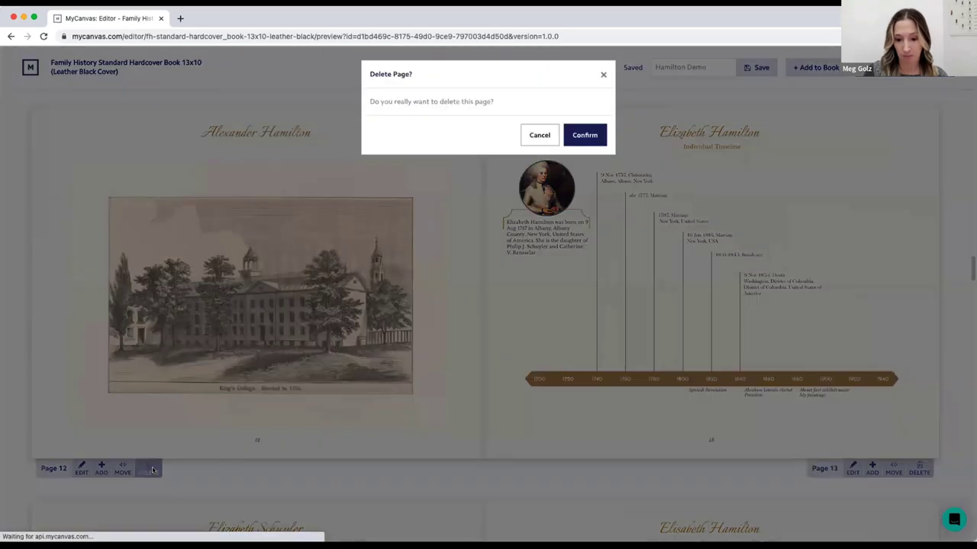
{"action": "left_click", "coordinate": [592, 139]}
Move the Alexander Hamilton birthplace museum photo page from page 11 to page 8.
{"action": "scroll", "coordinate": [576, 152], "scroll_direction": "up", "scroll_amount": 3}
{"action": "scroll", "coordinate": [576, 152], "scroll_direction": "up", "scroll_amount": 3}
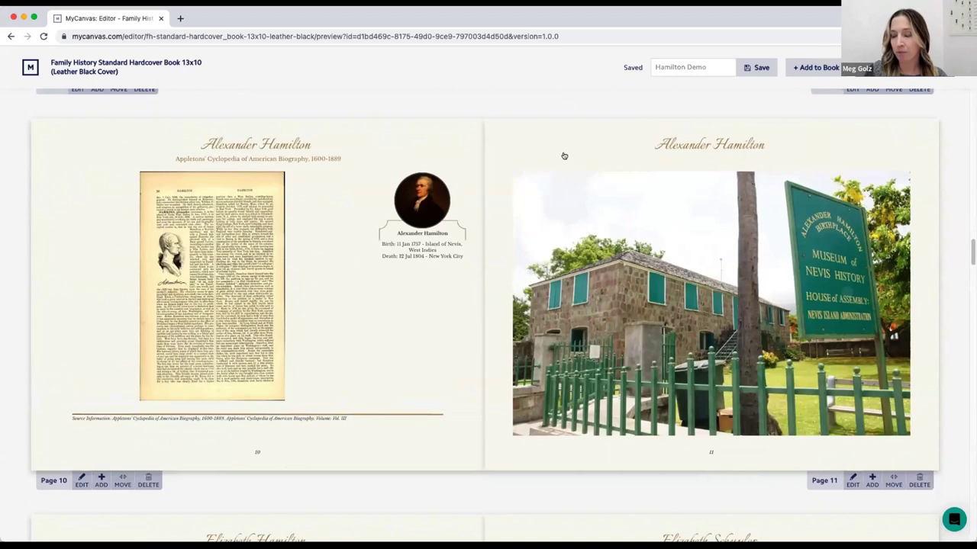
{"action": "scroll", "coordinate": [564, 156], "scroll_direction": "down", "scroll_amount": 1}
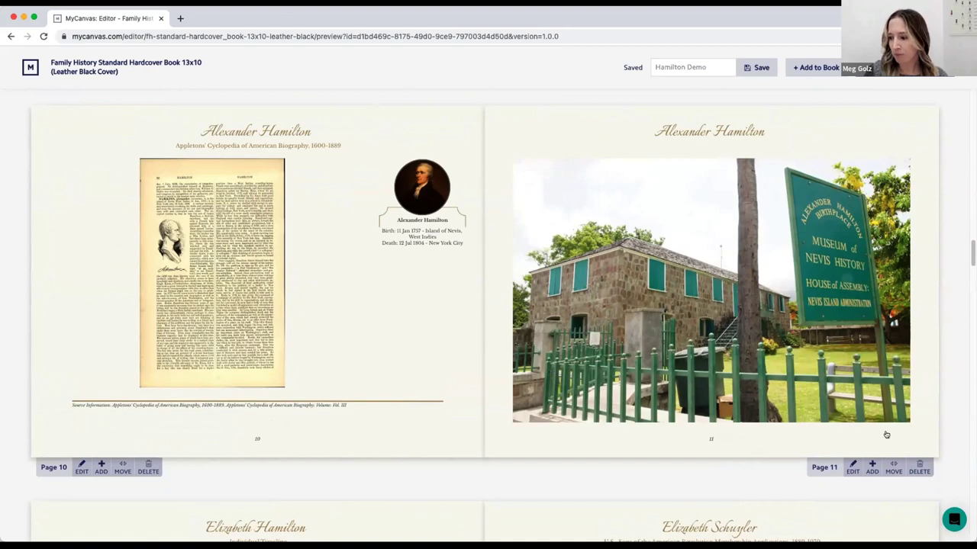
{"action": "left_click", "coordinate": [895, 467]}
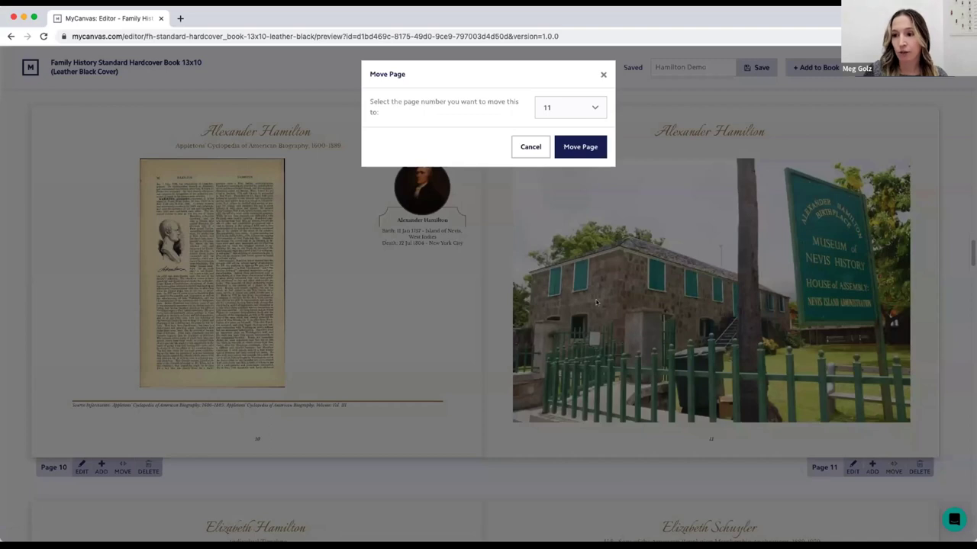
{"action": "left_click", "coordinate": [557, 106]}
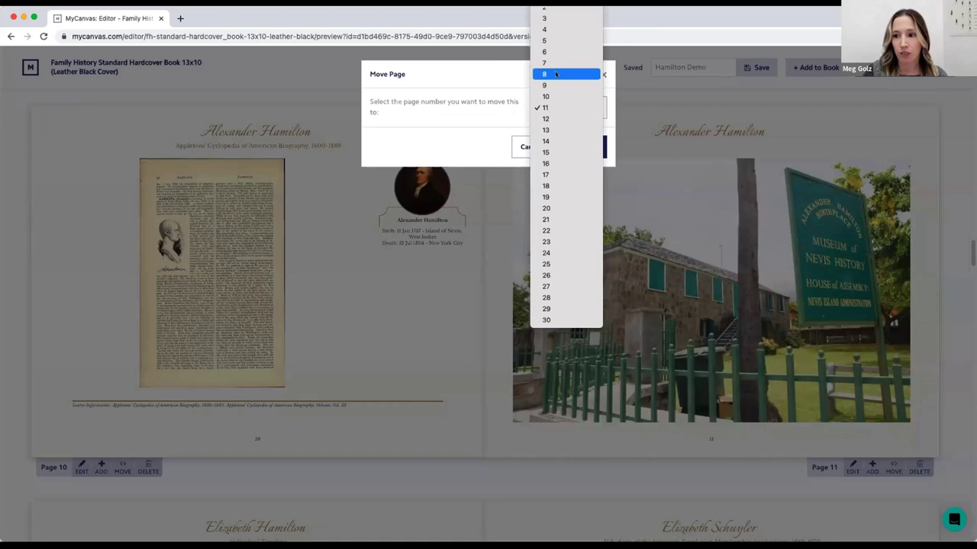
{"action": "left_click", "coordinate": [555, 74]}
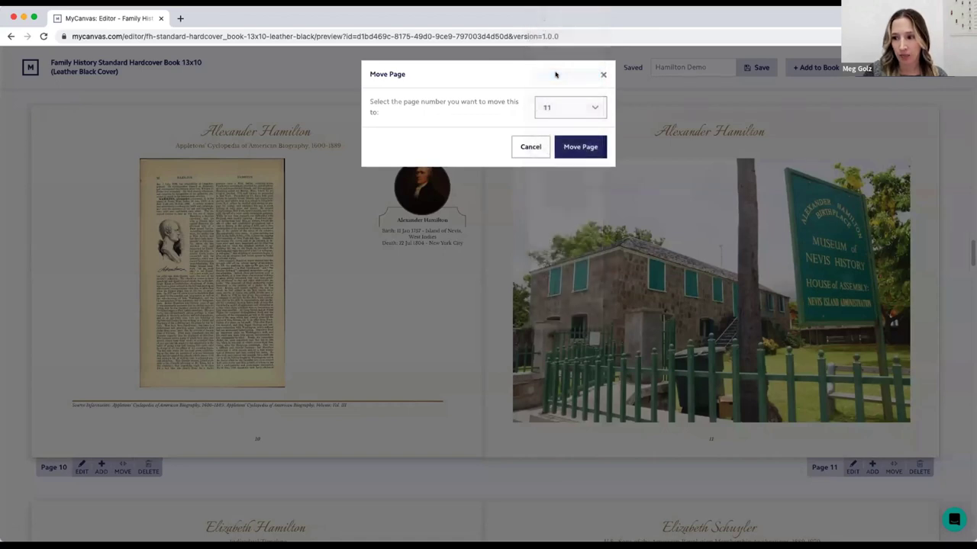
{"action": "left_click", "coordinate": [567, 146]}
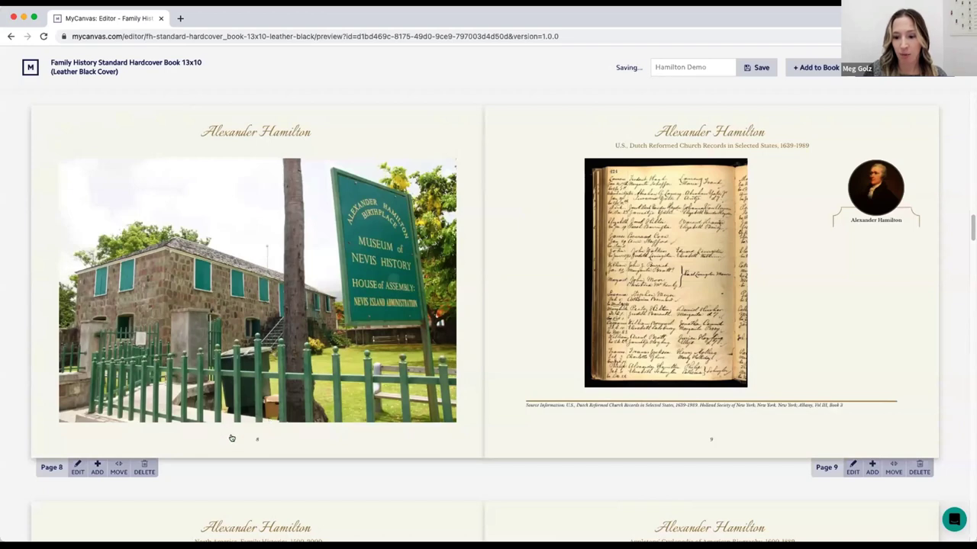
Review the moved birthplace photo page's placement among Alexander Hamilton's record pages and return to the opening family tree pages.
{"action": "scroll", "coordinate": [309, 343], "scroll_direction": "up", "scroll_amount": 3}
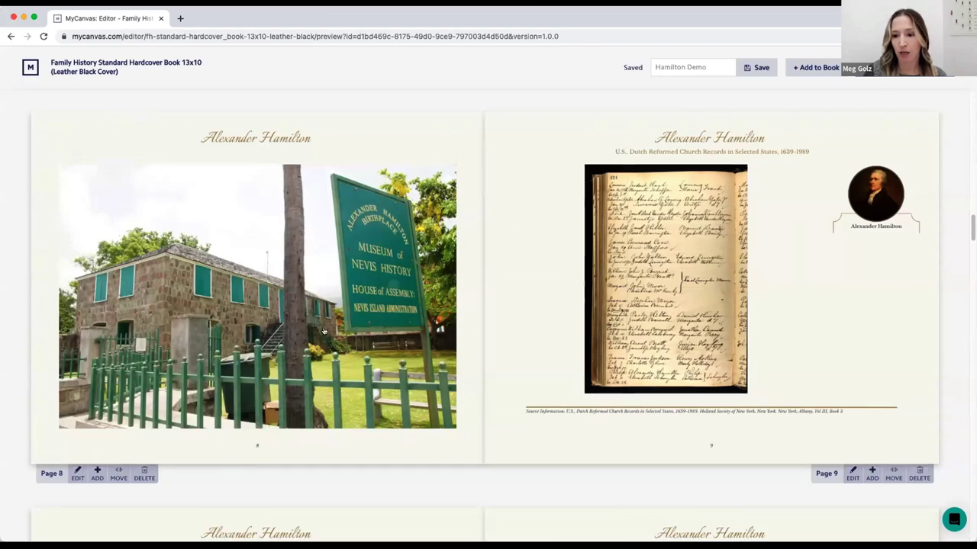
{"action": "scroll", "coordinate": [327, 321], "scroll_direction": "up", "scroll_amount": 3}
{"action": "scroll", "coordinate": [325, 322], "scroll_direction": "down", "scroll_amount": 2}
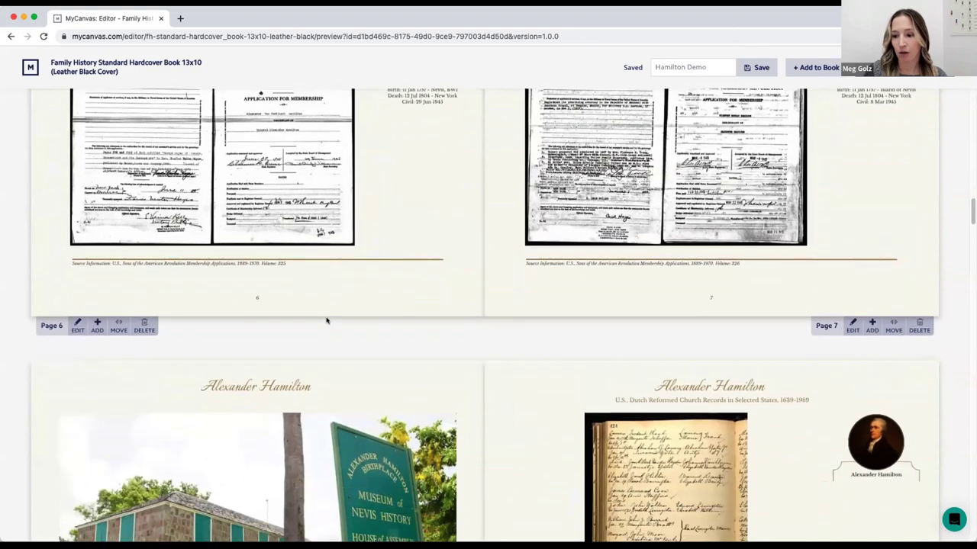
{"action": "scroll", "coordinate": [324, 323], "scroll_direction": "down", "scroll_amount": 4}
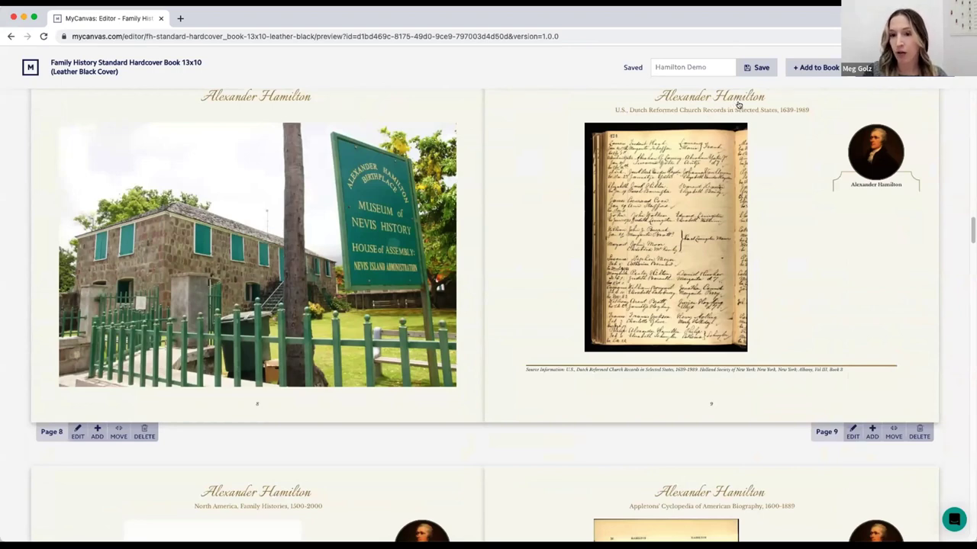
{"action": "scroll", "coordinate": [738, 105], "scroll_direction": "up", "scroll_amount": 10}
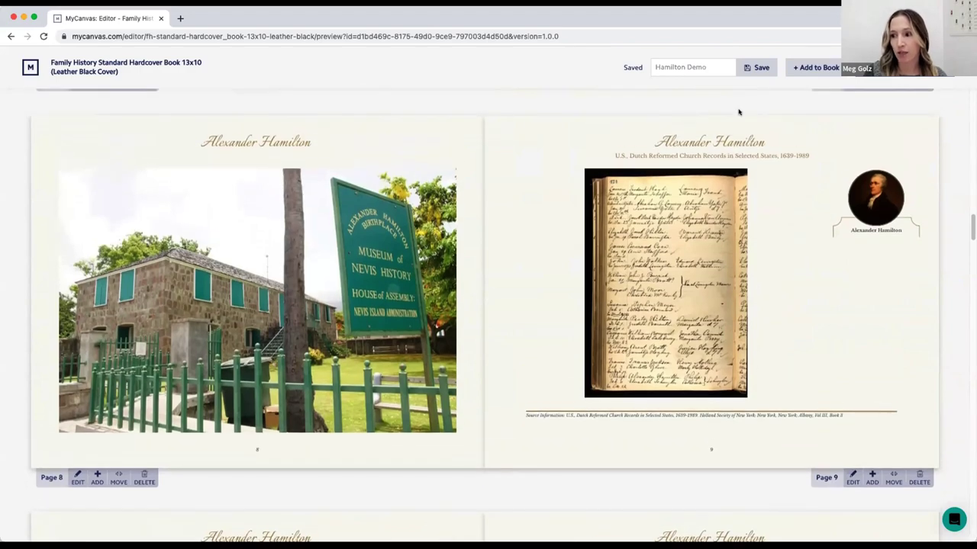
{"action": "scroll", "coordinate": [733, 115], "scroll_direction": "up", "scroll_amount": 10}
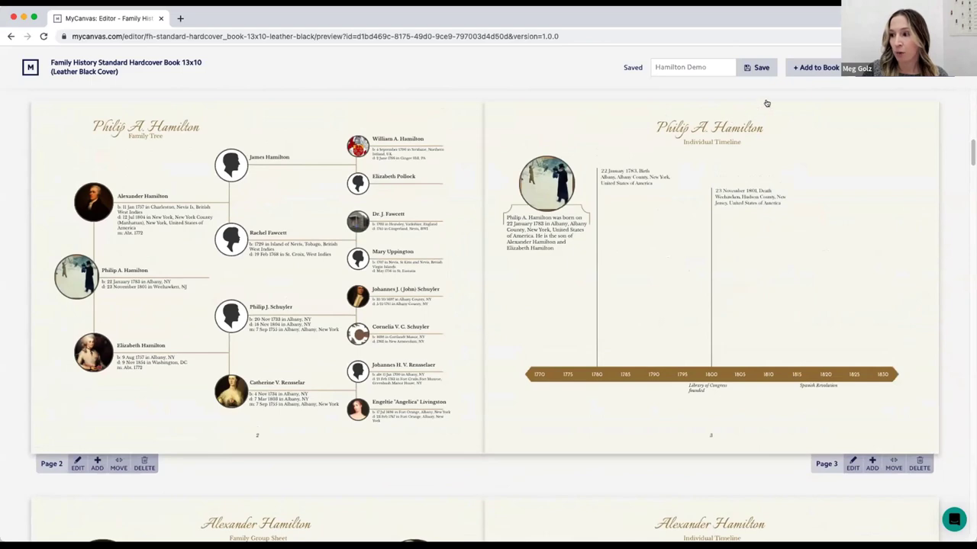
Find James Alexander Hamilton by searching "James A" and add him with partner Eliza A. Hamilton, including person timelines and family group sheets.
{"action": "left_click", "coordinate": [805, 68]}
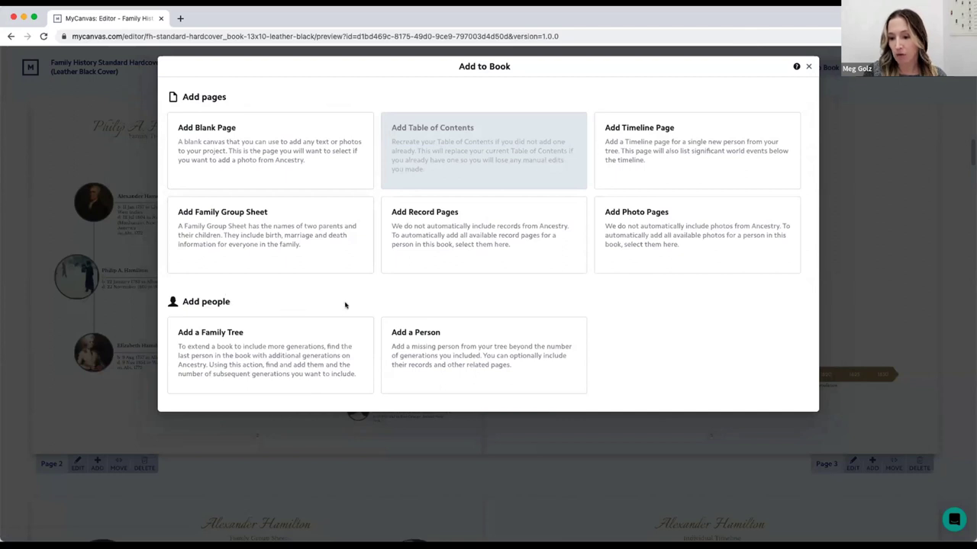
{"action": "left_click", "coordinate": [453, 346]}
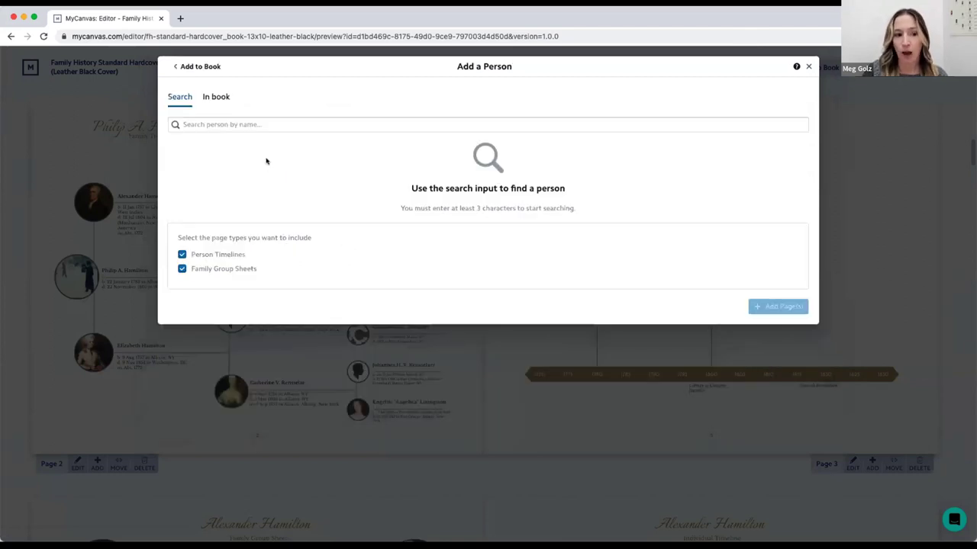
{"action": "left_click", "coordinate": [229, 124]}
{"action": "type", "text": "J"}
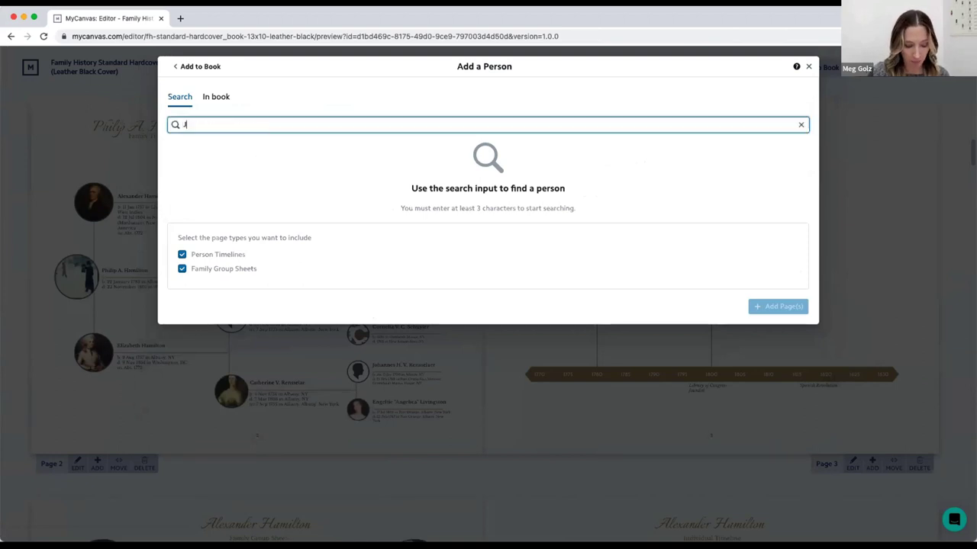
{"action": "type", "text": "ames A"}
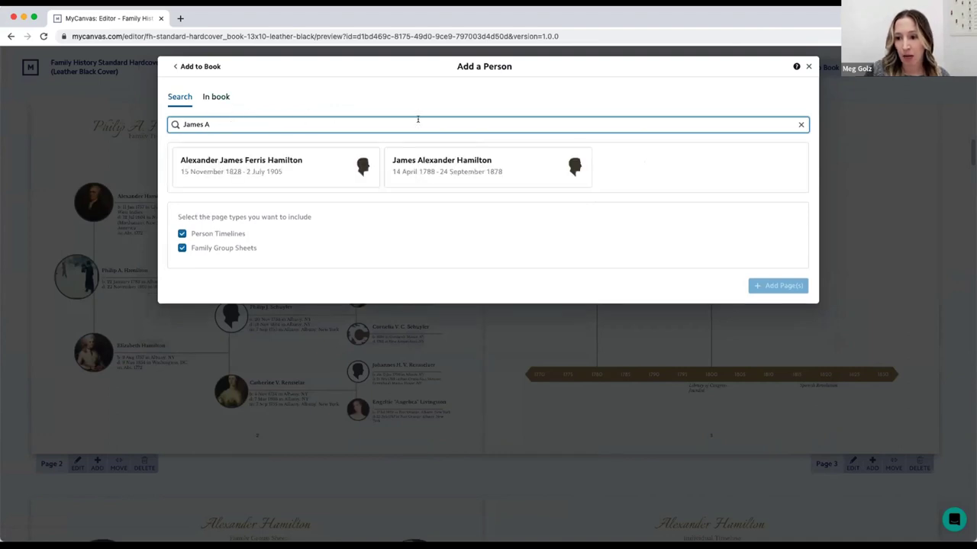
{"action": "left_click", "coordinate": [465, 167]}
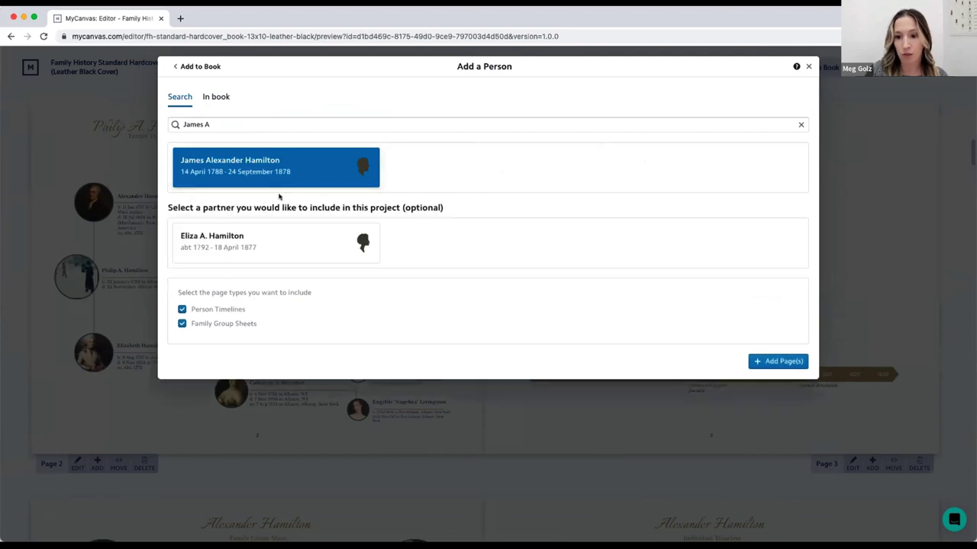
{"action": "left_click", "coordinate": [259, 234]}
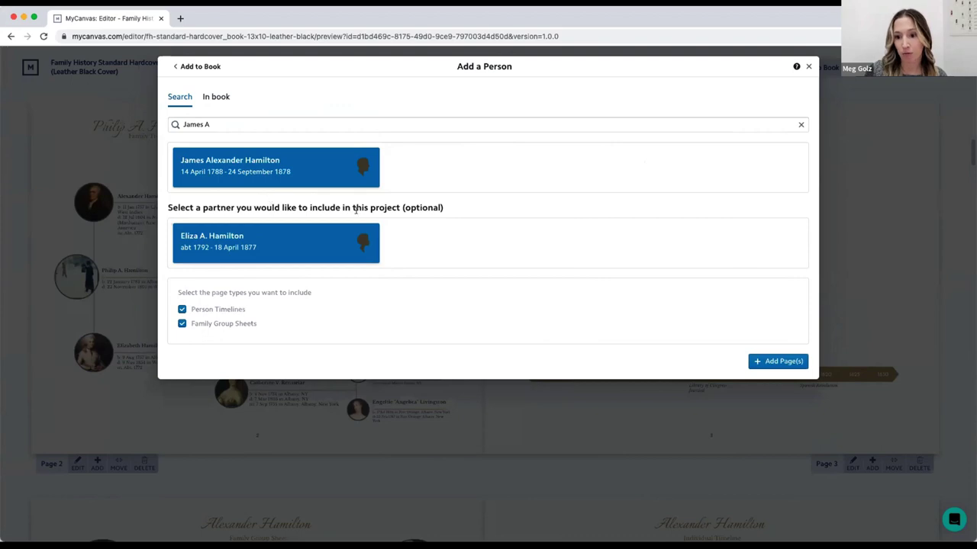
{"action": "left_click", "coordinate": [767, 362]}
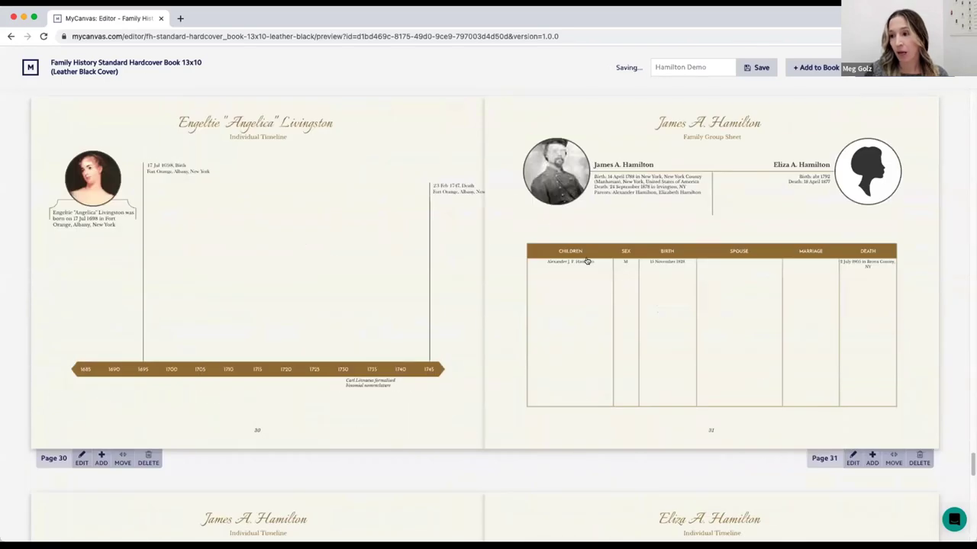
{"action": "scroll", "coordinate": [586, 261], "scroll_direction": "down", "scroll_amount": 1}
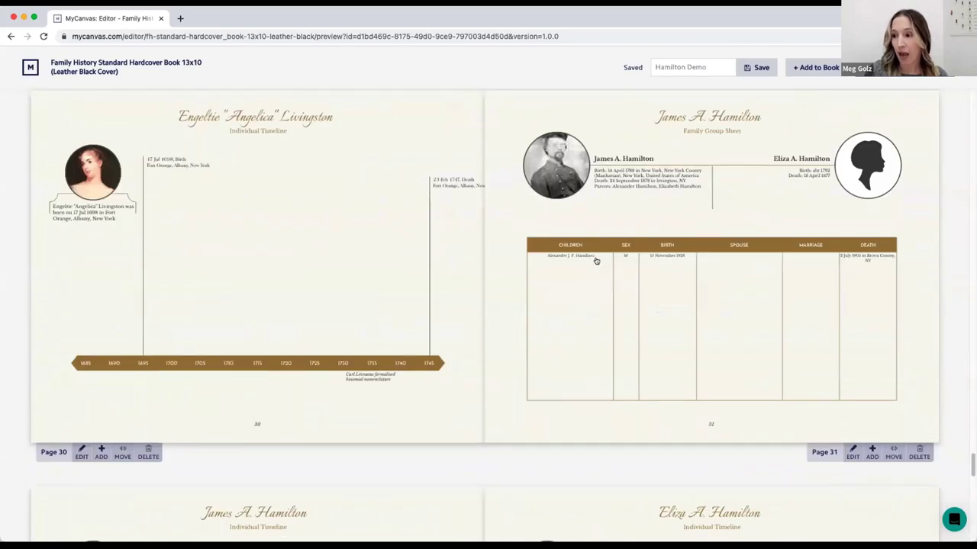
{"action": "scroll", "coordinate": [595, 261], "scroll_direction": "down", "scroll_amount": 3}
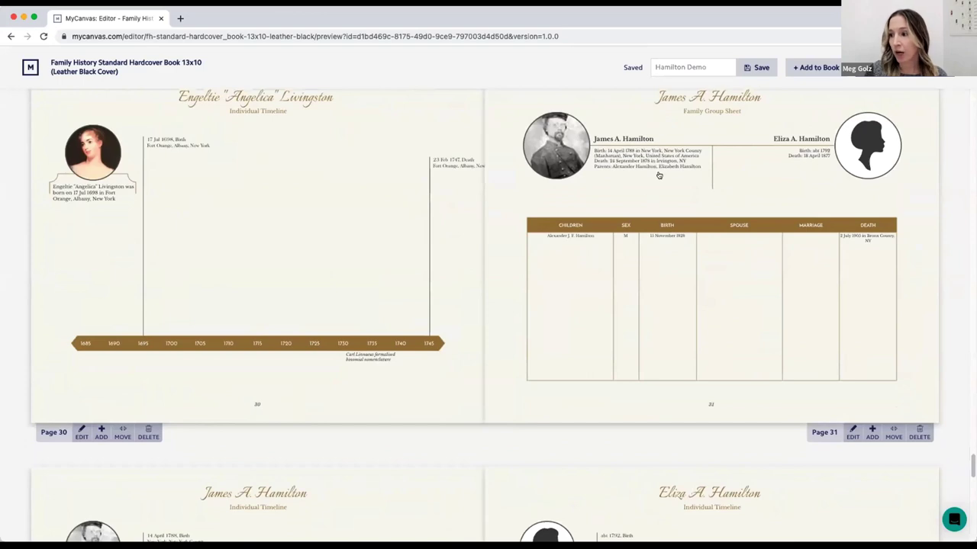
{"action": "scroll", "coordinate": [659, 174], "scroll_direction": "down", "scroll_amount": 10}
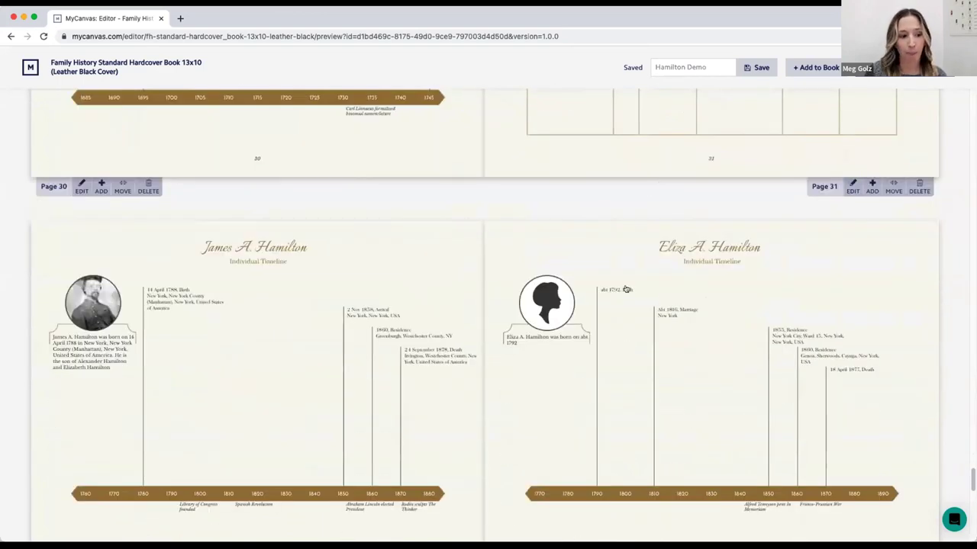
{"action": "scroll", "coordinate": [624, 287], "scroll_direction": "down", "scroll_amount": 1}
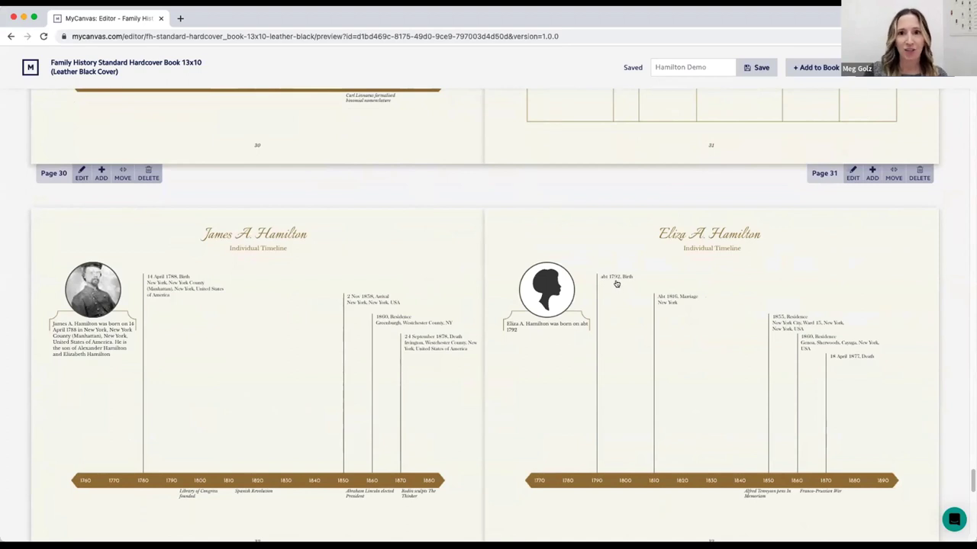
{"action": "scroll", "coordinate": [618, 198], "scroll_direction": "down", "scroll_amount": 1}
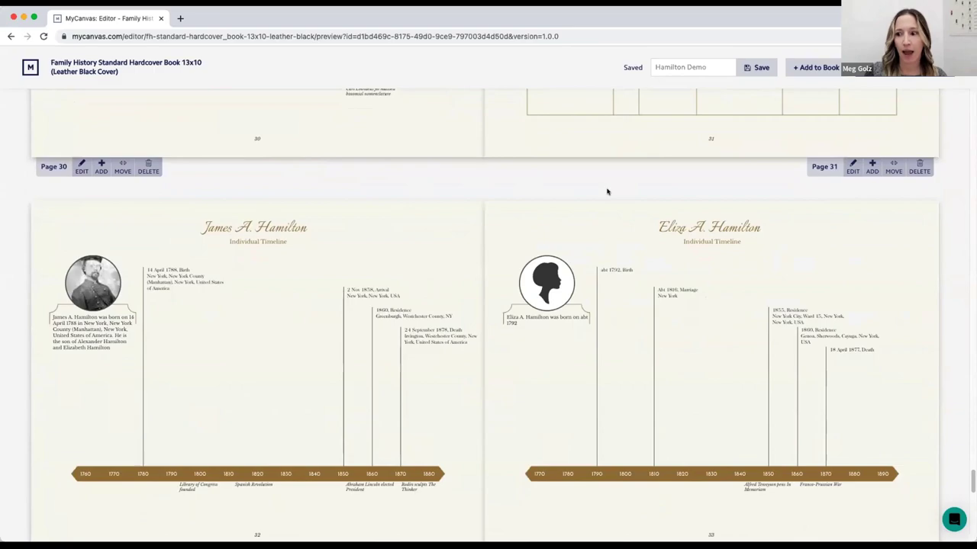
Check the table of contents on page 1 for the moved photo page and the added James and Eliza Hamilton entries.
{"action": "scroll", "coordinate": [610, 194], "scroll_direction": "up", "scroll_amount": 20}
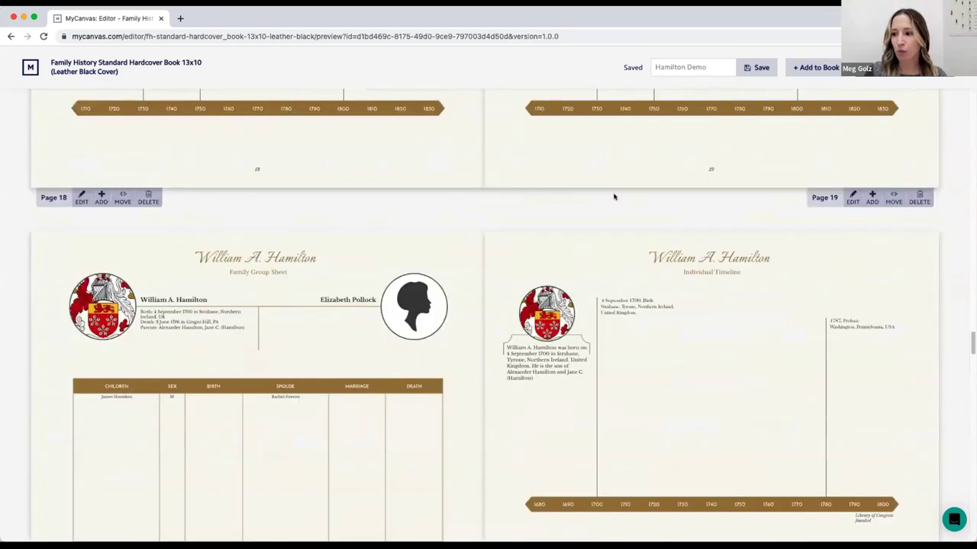
{"action": "scroll", "coordinate": [612, 196], "scroll_direction": "up", "scroll_amount": 20}
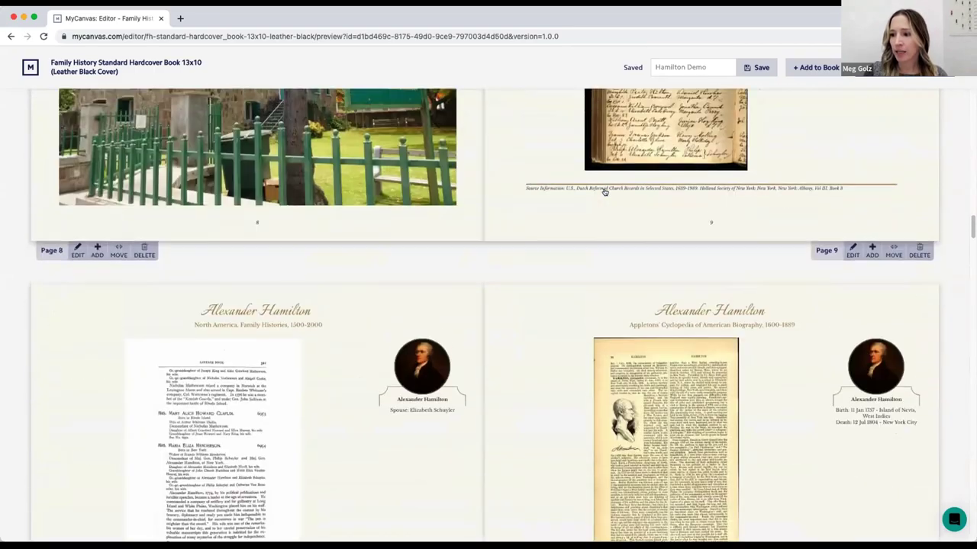
{"action": "scroll", "coordinate": [605, 193], "scroll_direction": "up", "scroll_amount": 10}
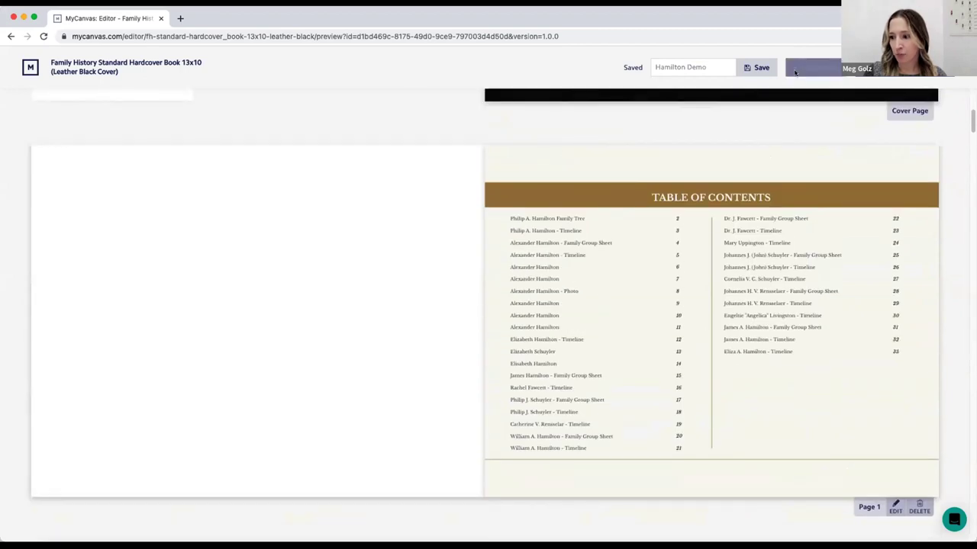
{"action": "scroll", "coordinate": [756, 163], "scroll_direction": "down", "scroll_amount": 1}
{"action": "scroll", "coordinate": [755, 164], "scroll_direction": "down", "scroll_amount": 1}
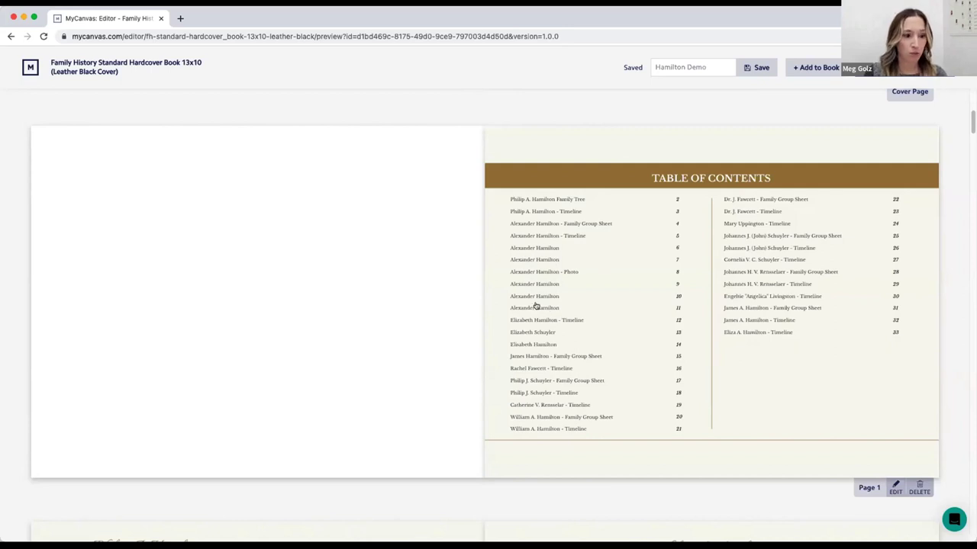
{"action": "scroll", "coordinate": [615, 282], "scroll_direction": "down", "scroll_amount": 1}
{"action": "scroll", "coordinate": [617, 282], "scroll_direction": "down", "scroll_amount": 1}
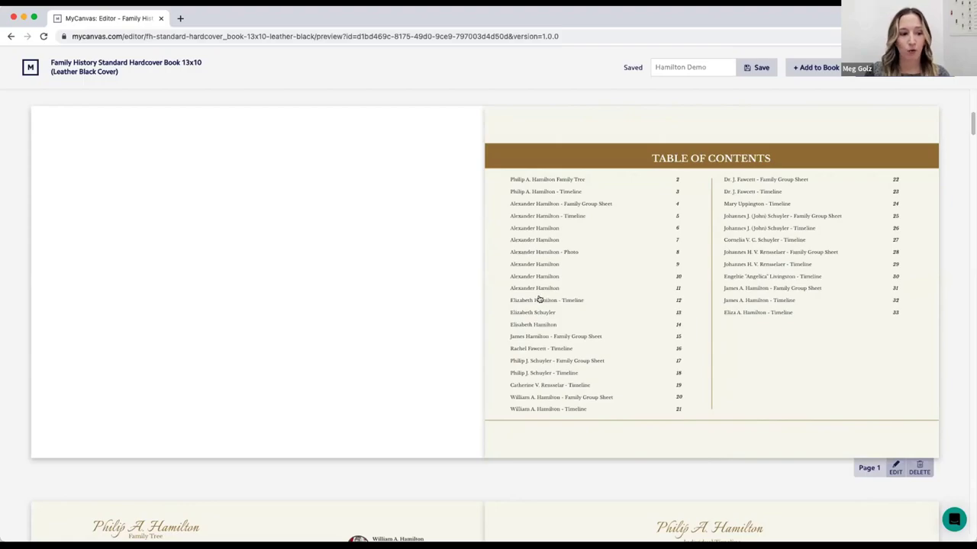
Open the individual timeline on page 24 of the book for editing.
{"action": "scroll", "coordinate": [537, 300], "scroll_direction": "down", "scroll_amount": 5}
{"action": "scroll", "coordinate": [536, 301], "scroll_direction": "down", "scroll_amount": 20}
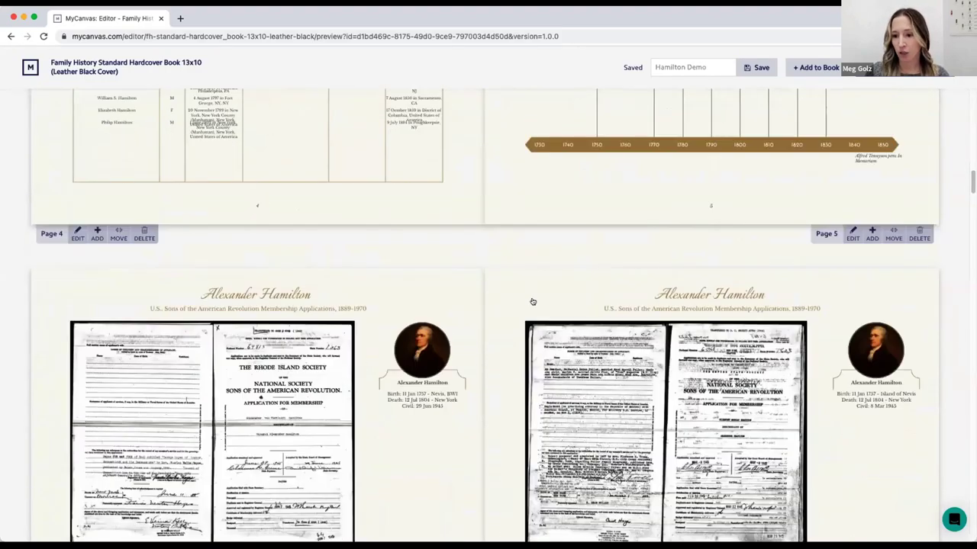
{"action": "scroll", "coordinate": [527, 305], "scroll_direction": "down", "scroll_amount": 15}
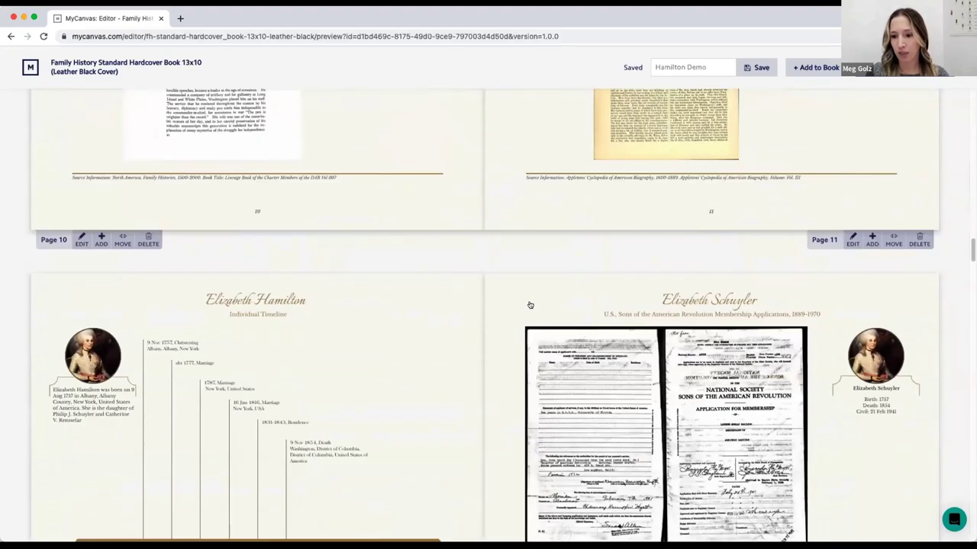
{"action": "scroll", "coordinate": [529, 302], "scroll_direction": "down", "scroll_amount": 6}
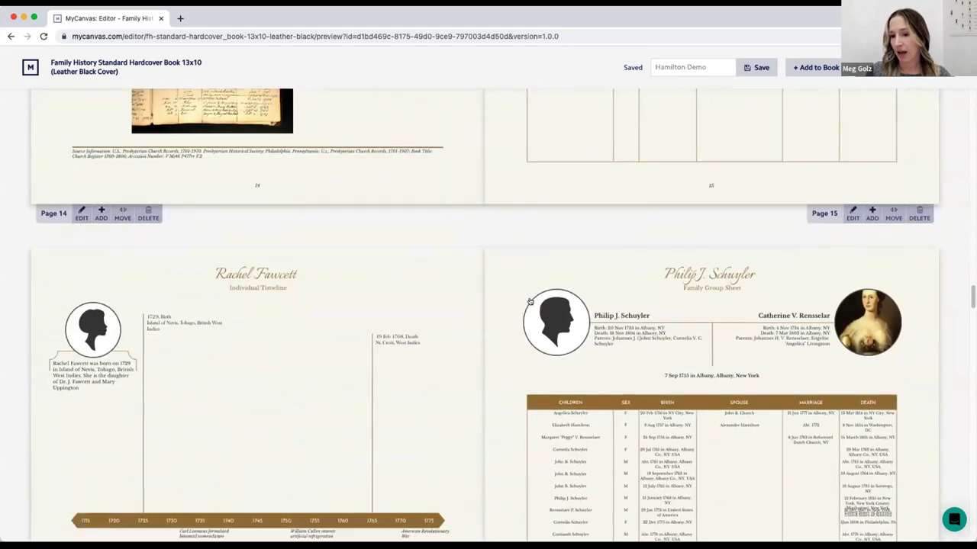
{"action": "scroll", "coordinate": [529, 302], "scroll_direction": "down", "scroll_amount": 10}
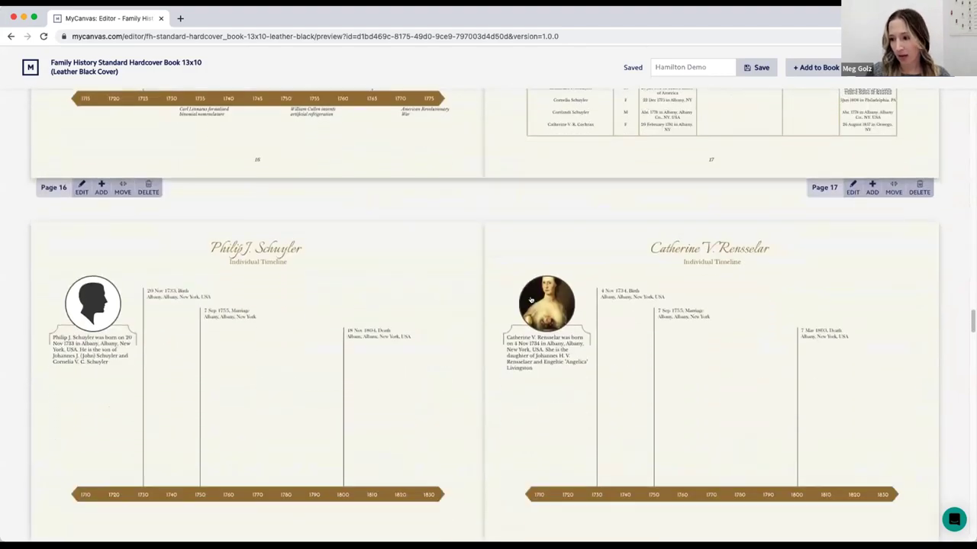
{"action": "scroll", "coordinate": [530, 302], "scroll_direction": "down", "scroll_amount": 8}
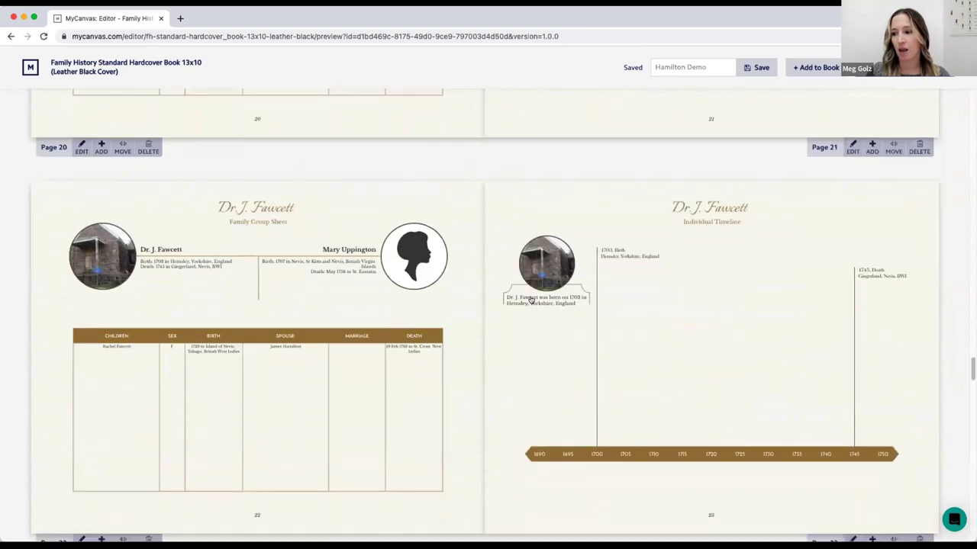
{"action": "scroll", "coordinate": [530, 299], "scroll_direction": "down", "scroll_amount": 3}
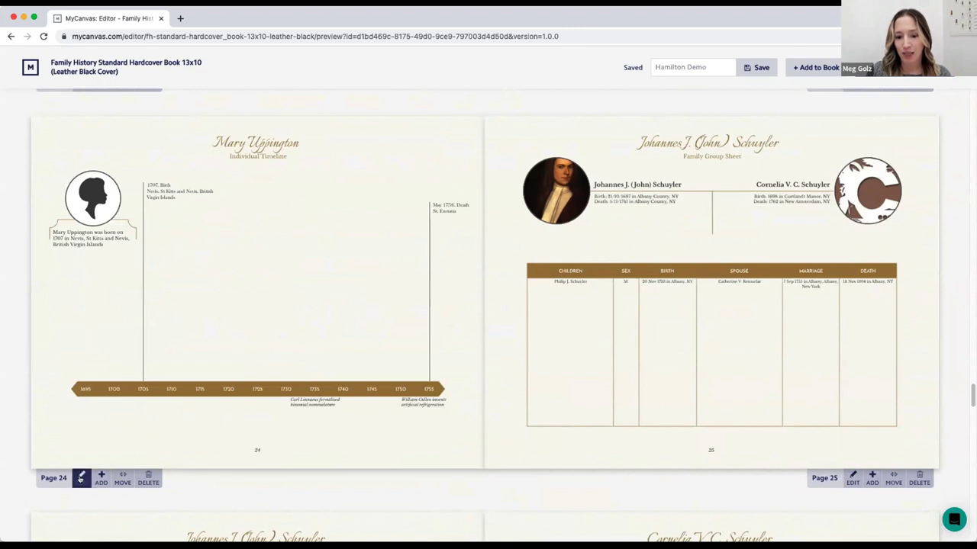
{"action": "left_click", "coordinate": [81, 478]}
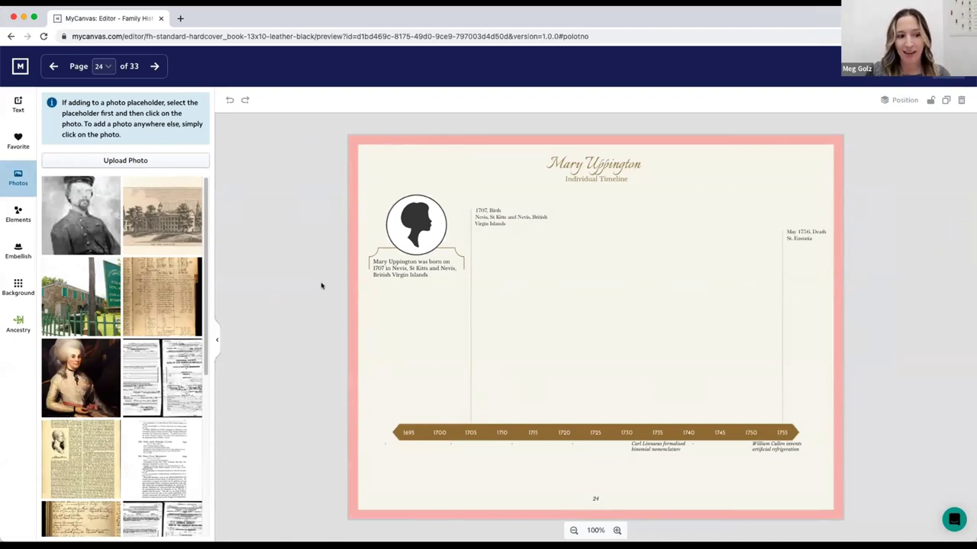
{"action": "mouse_move", "coordinate": [359, 141]}
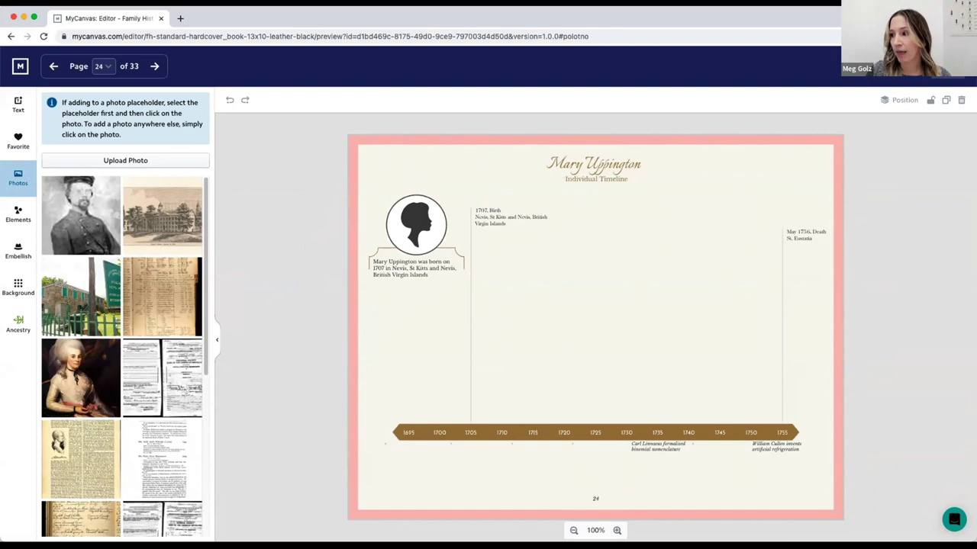
Add the line "Type something new" beneath the birthplace in the timeline's birth entry.
{"action": "left_click", "coordinate": [799, 238]}
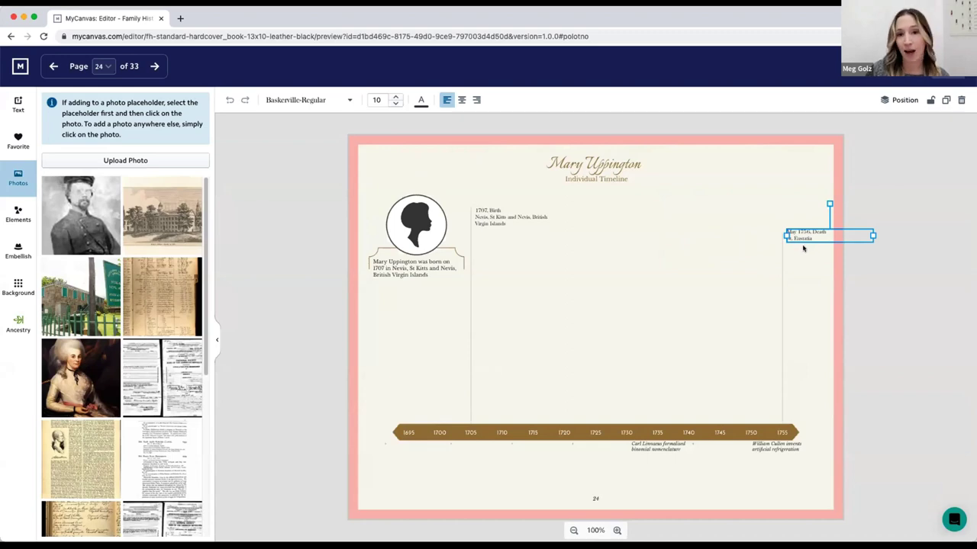
{"action": "left_click", "coordinate": [592, 251]}
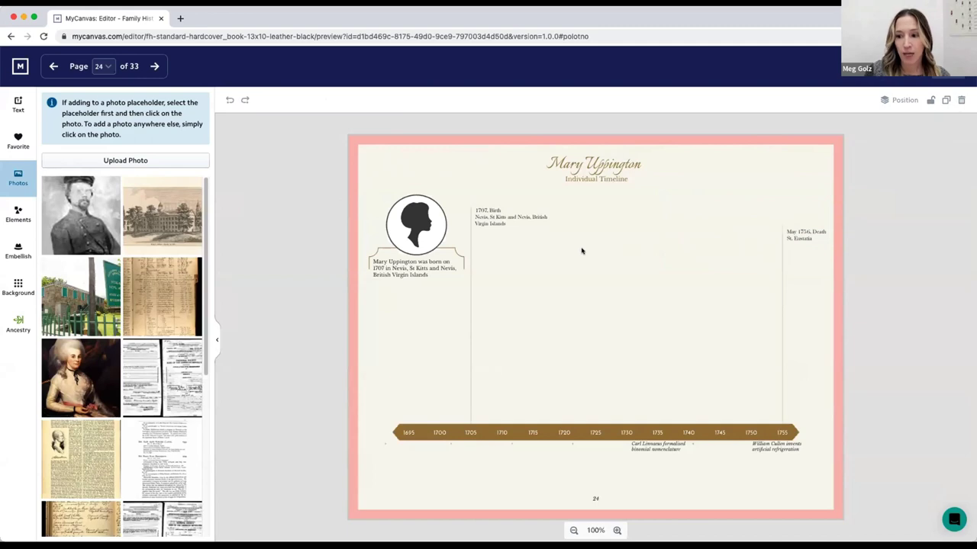
{"action": "left_click", "coordinate": [498, 217]}
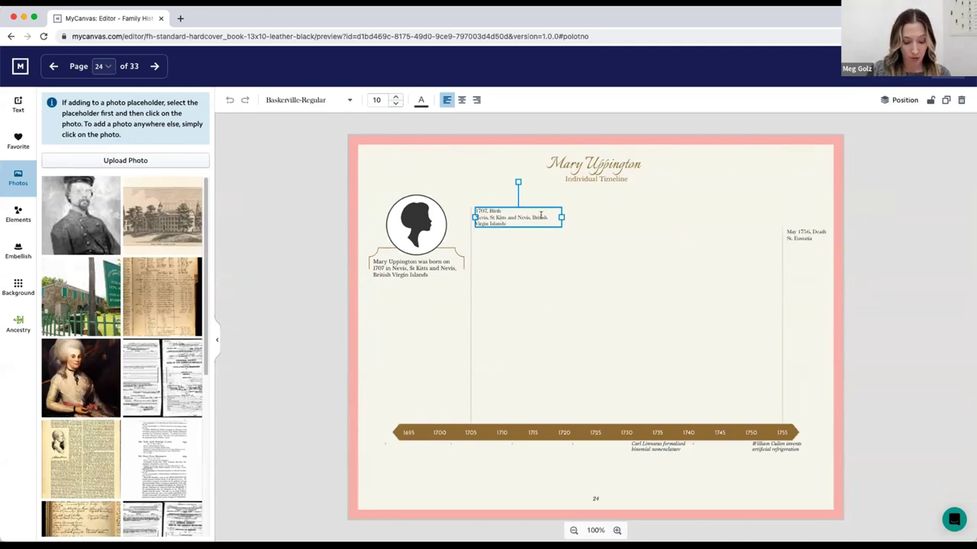
{"action": "type", "text": "som"}
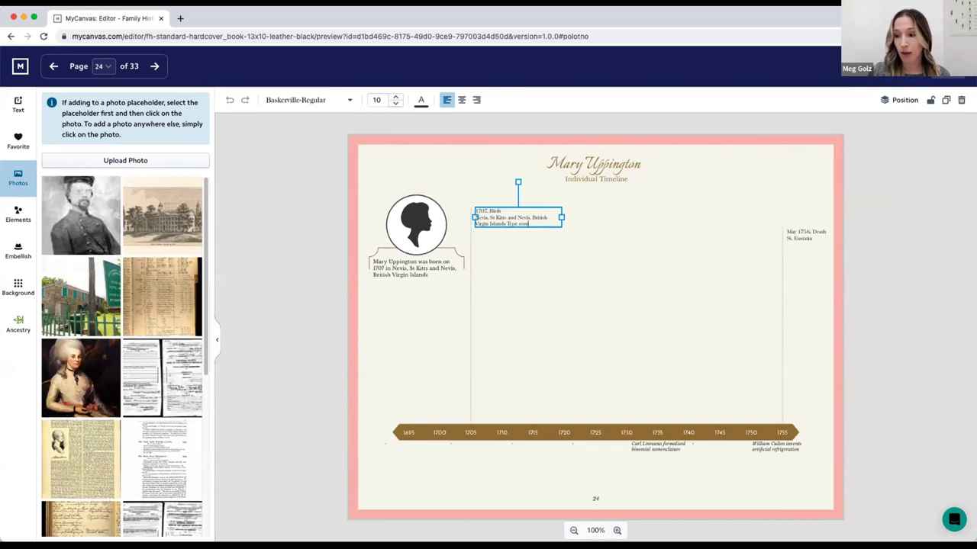
{"action": "type", "text": "ething in"}
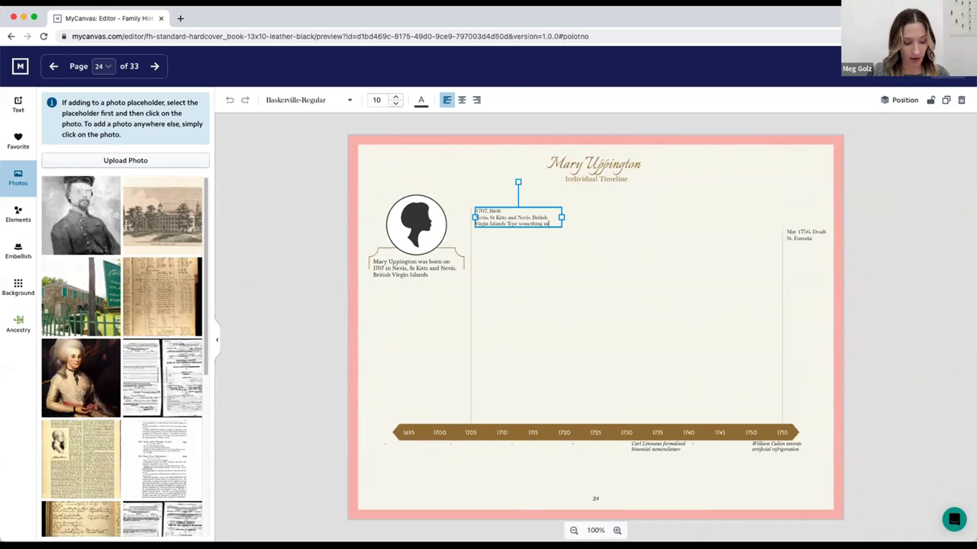
{"action": "type", "text": "w"}
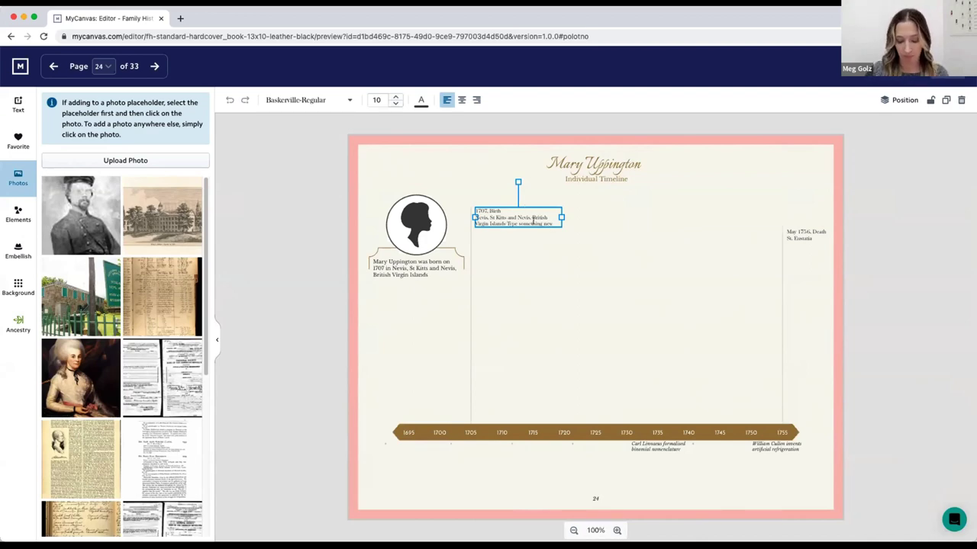
{"action": "key", "text": "Return"}
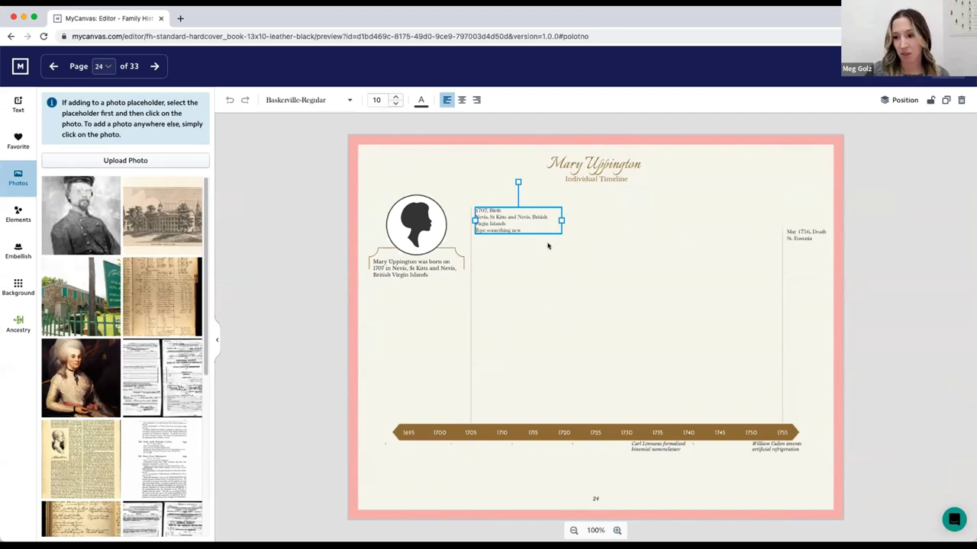
{"action": "left_click", "coordinate": [546, 242]}
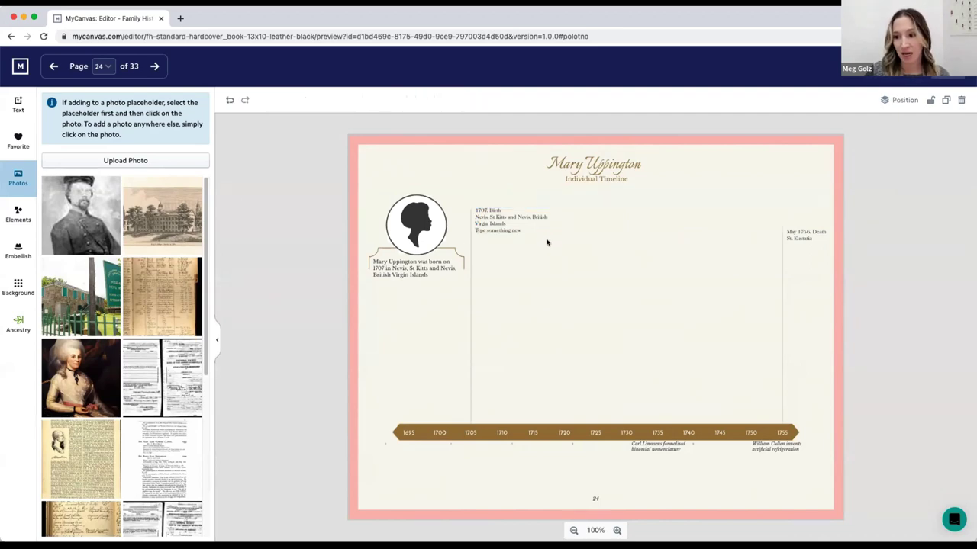
Widen the birth entry's text box so the whole birthplace fits on one line.
{"action": "left_click", "coordinate": [507, 226]}
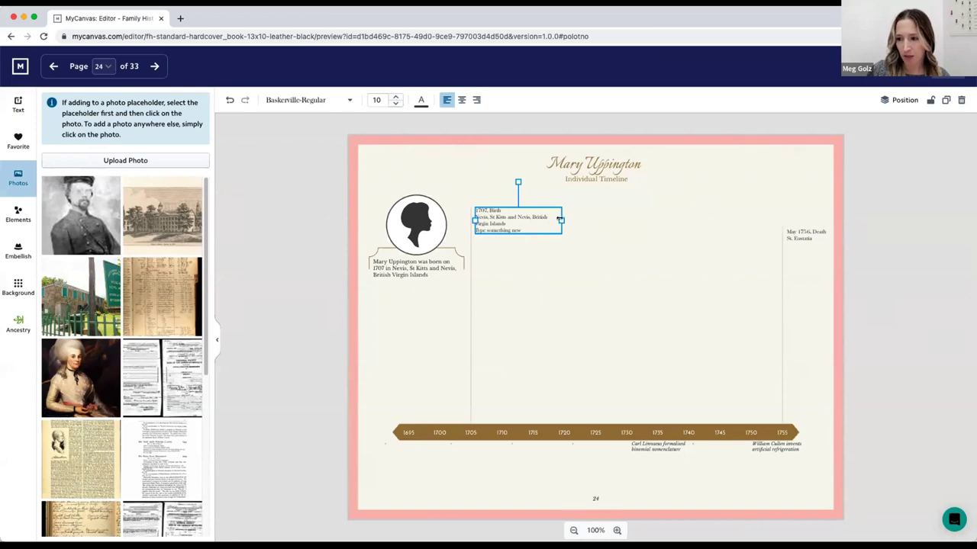
{"action": "left_click_drag", "start_coordinate": [560, 220], "coordinate": [590, 222]}
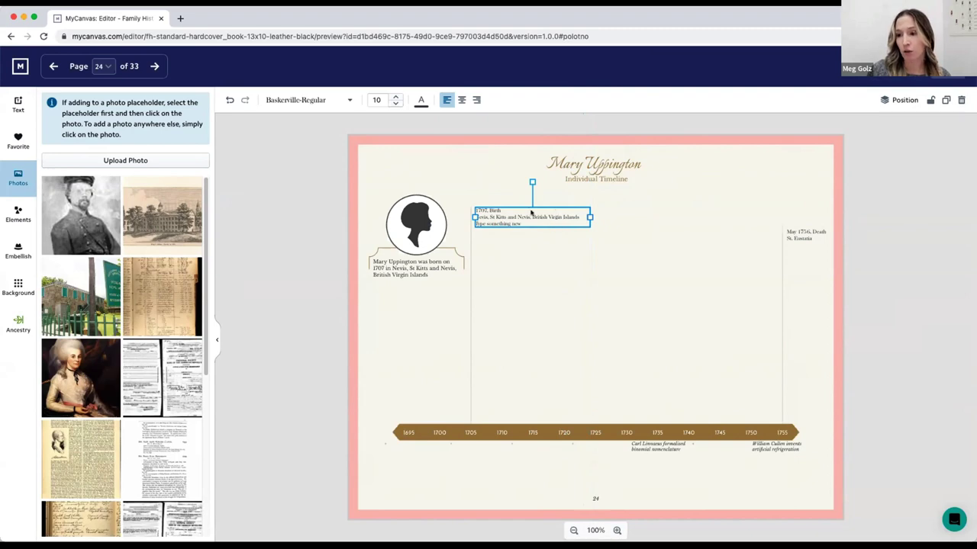
Try centre and right alignment on the birth entry's text and return it to left alignment.
{"action": "left_click", "coordinate": [459, 99]}
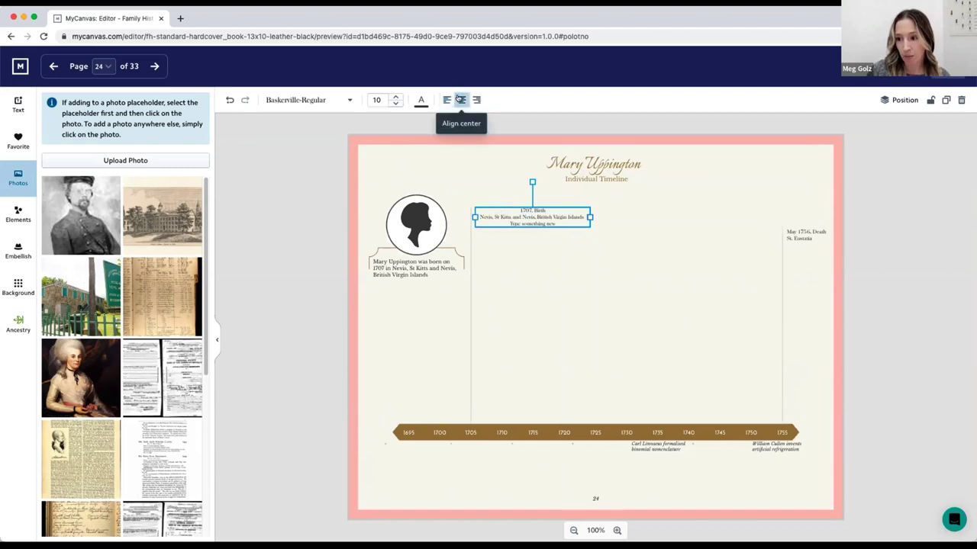
{"action": "left_click", "coordinate": [476, 99]}
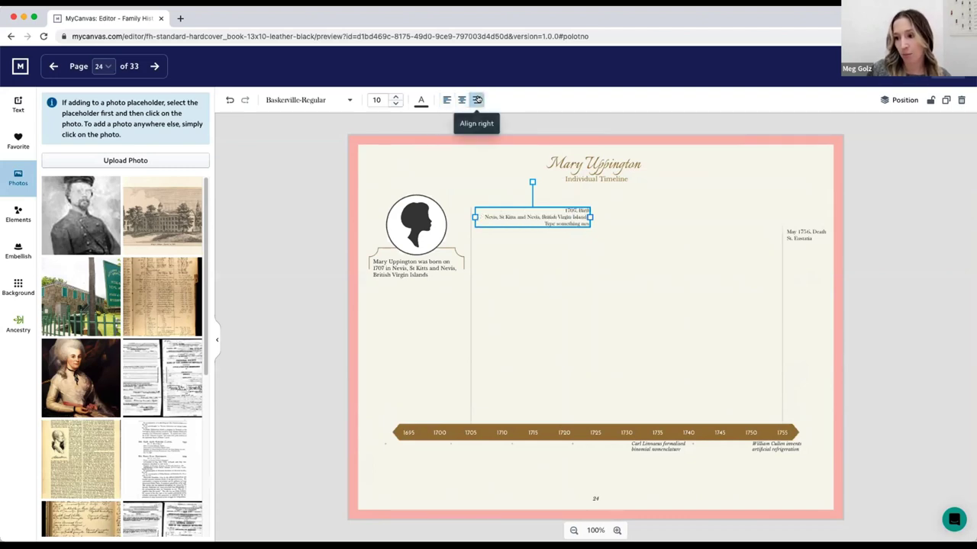
{"action": "left_click", "coordinate": [447, 100]}
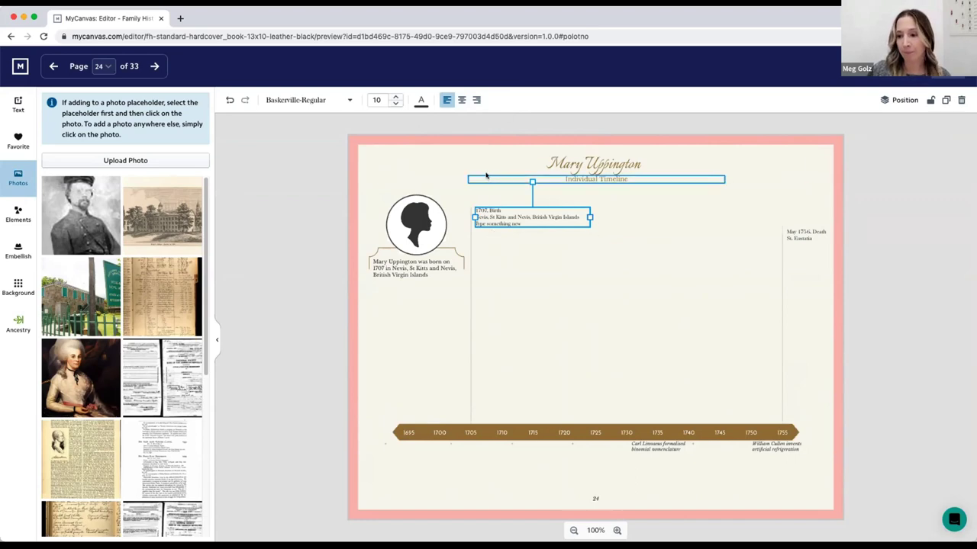
Change the birth entry's text colour to the purple swatch, hex 9013FE.
{"action": "left_click", "coordinate": [421, 99]}
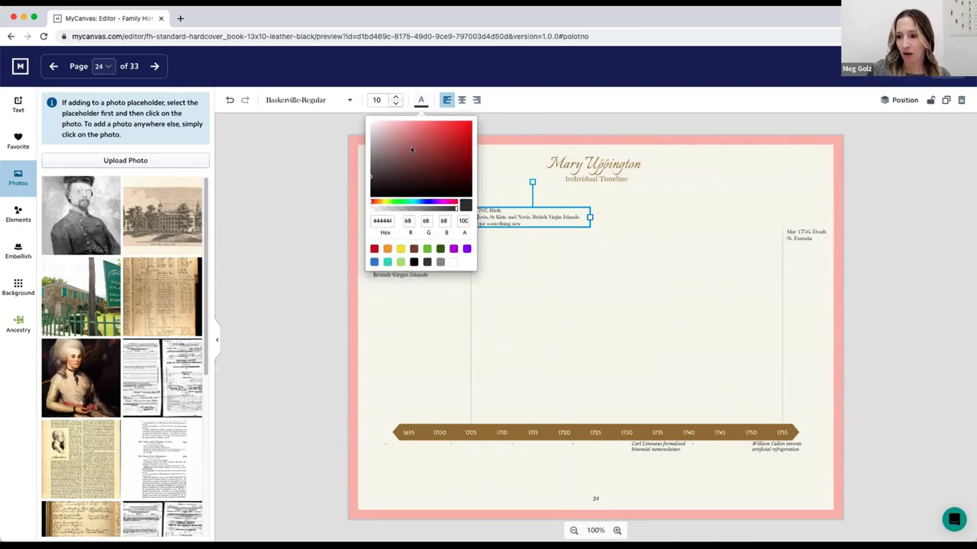
{"action": "left_click", "coordinate": [467, 250]}
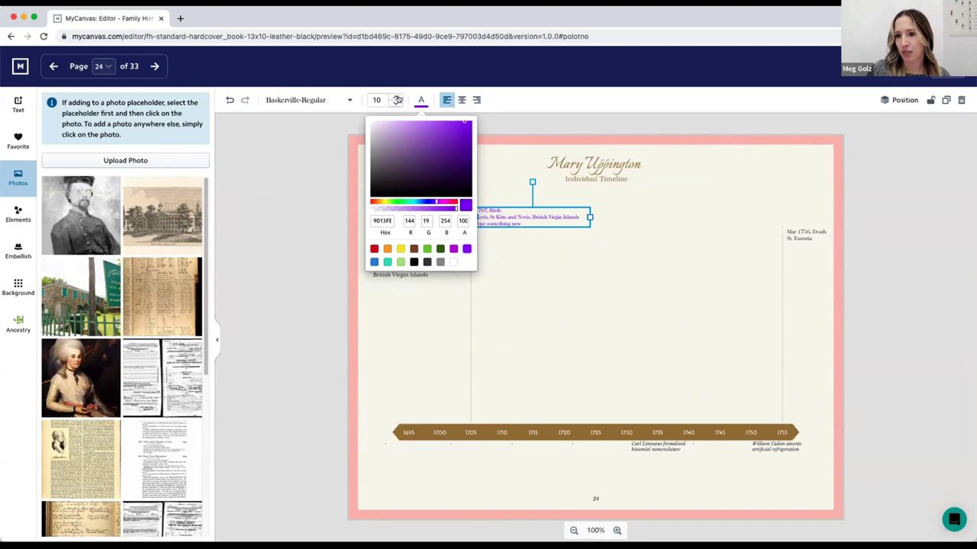
{"action": "left_click", "coordinate": [421, 99]}
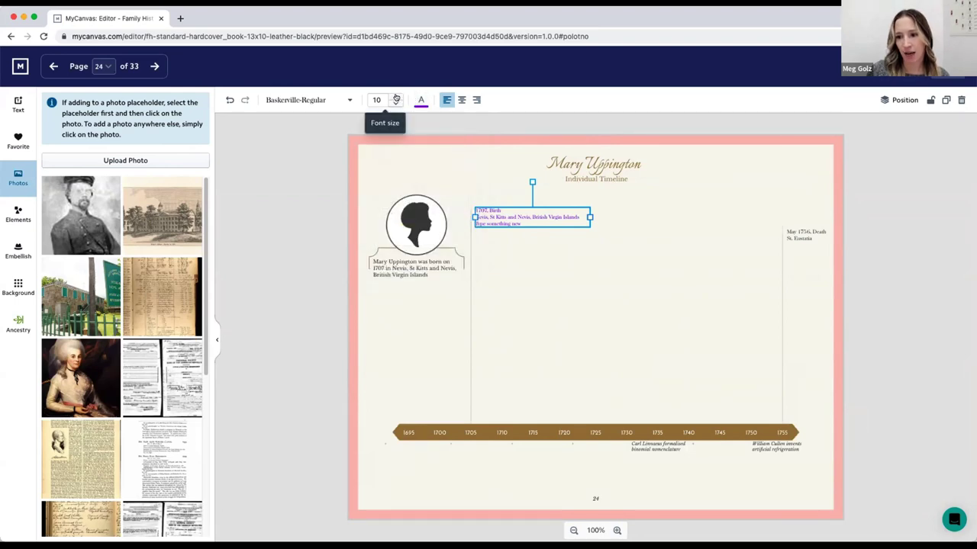
Set the birth entry's font size to 16.
{"action": "left_click", "coordinate": [396, 97]}
{"action": "left_click", "coordinate": [396, 96]}
{"action": "left_click", "coordinate": [395, 97]}
{"action": "left_click", "coordinate": [396, 96]}
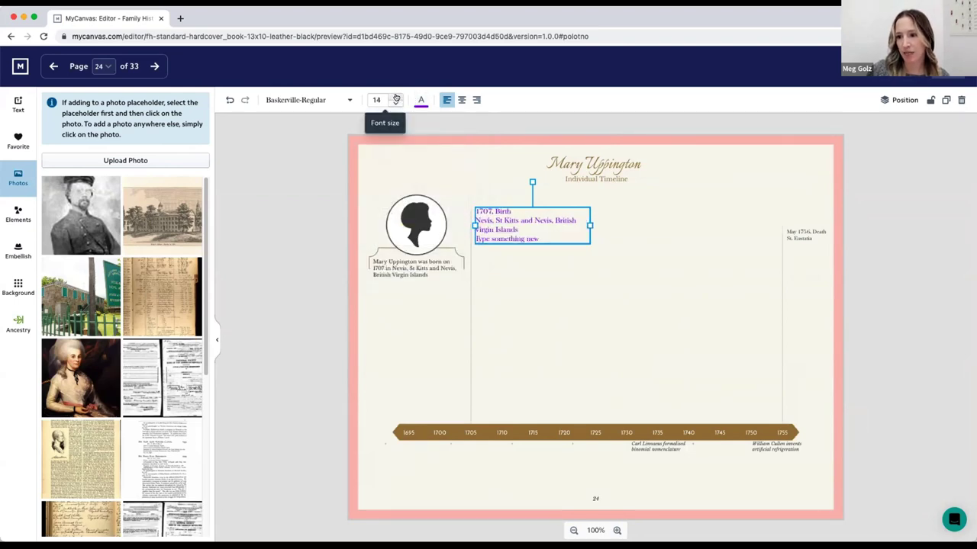
{"action": "left_click", "coordinate": [396, 97]}
{"action": "left_click", "coordinate": [395, 97]}
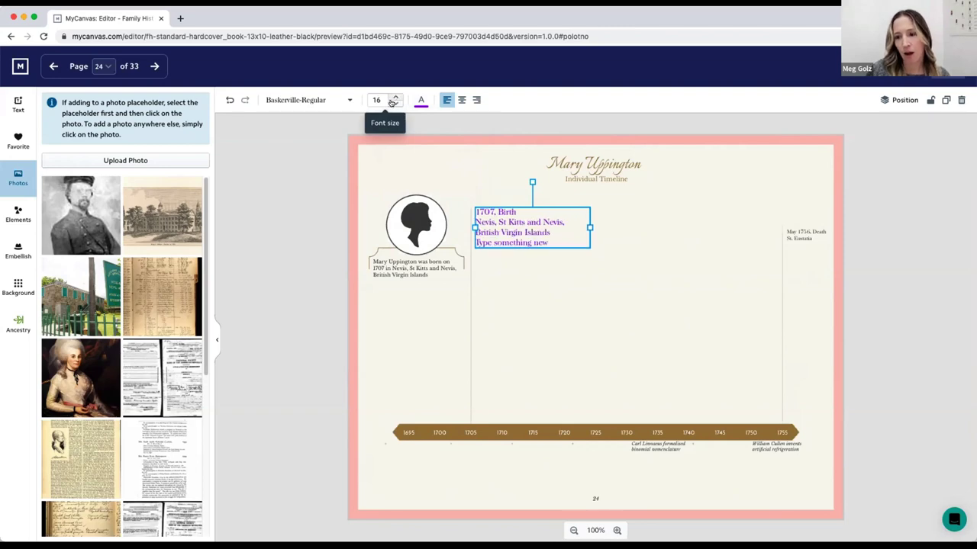
{"action": "left_click", "coordinate": [394, 103]}
{"action": "left_click", "coordinate": [394, 102]}
{"action": "left_click", "coordinate": [394, 102]}
{"action": "left_click", "coordinate": [396, 97]}
{"action": "left_click", "coordinate": [396, 97]}
{"action": "left_click", "coordinate": [396, 97]}
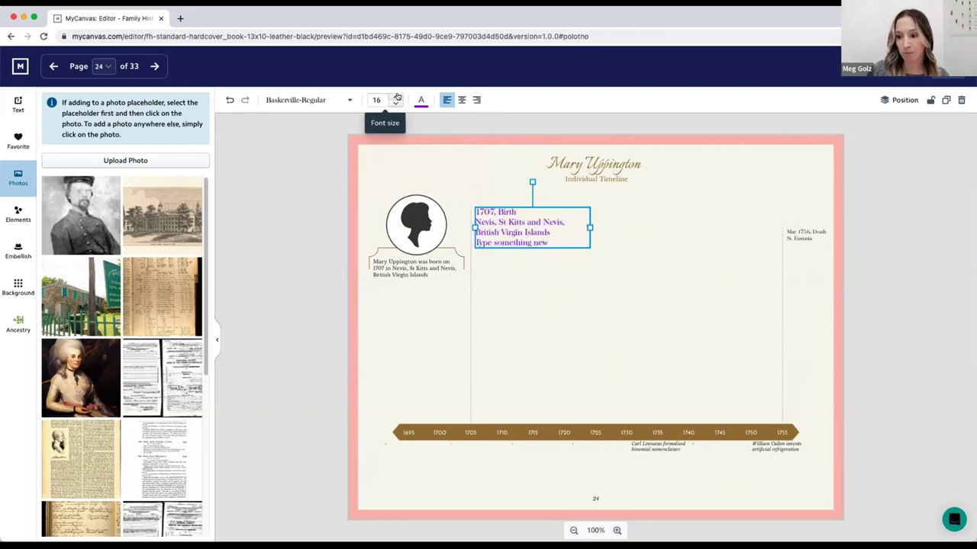
Change the birth entry's font to Archivo-Black and deselect its text box.
{"action": "left_click", "coordinate": [350, 100]}
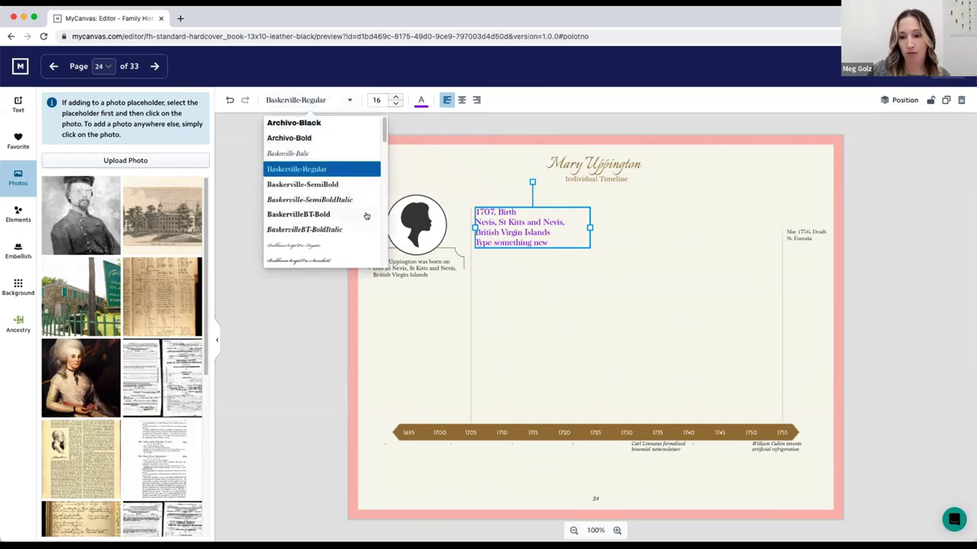
{"action": "left_click", "coordinate": [331, 125]}
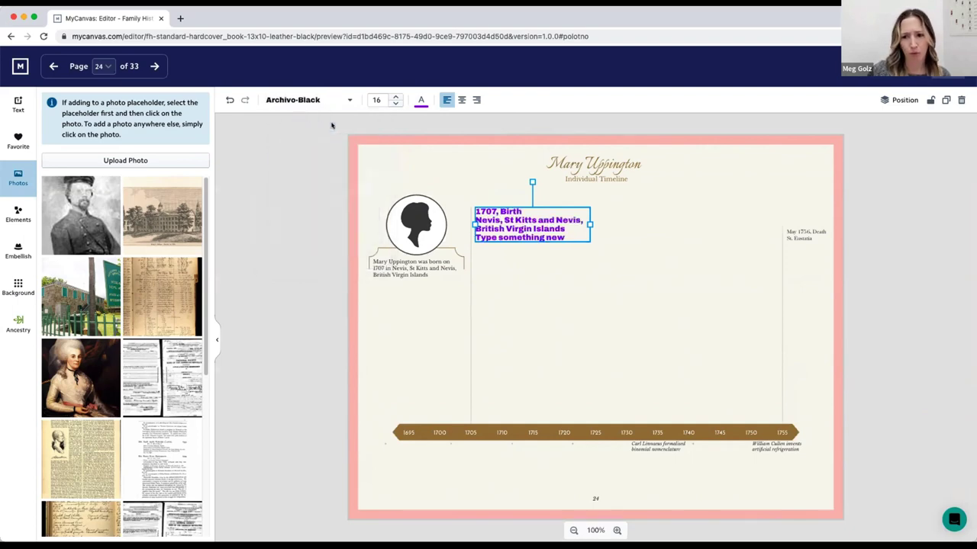
{"action": "left_click", "coordinate": [587, 287]}
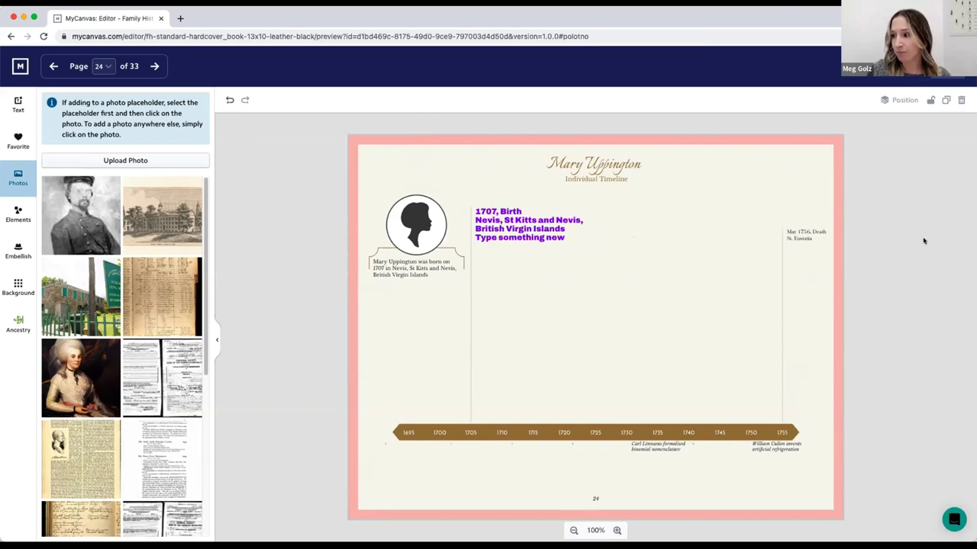
Duplicate the birth entry's text box and place the copy in the empty area between the birth and death entries.
{"action": "left_click", "coordinate": [529, 222]}
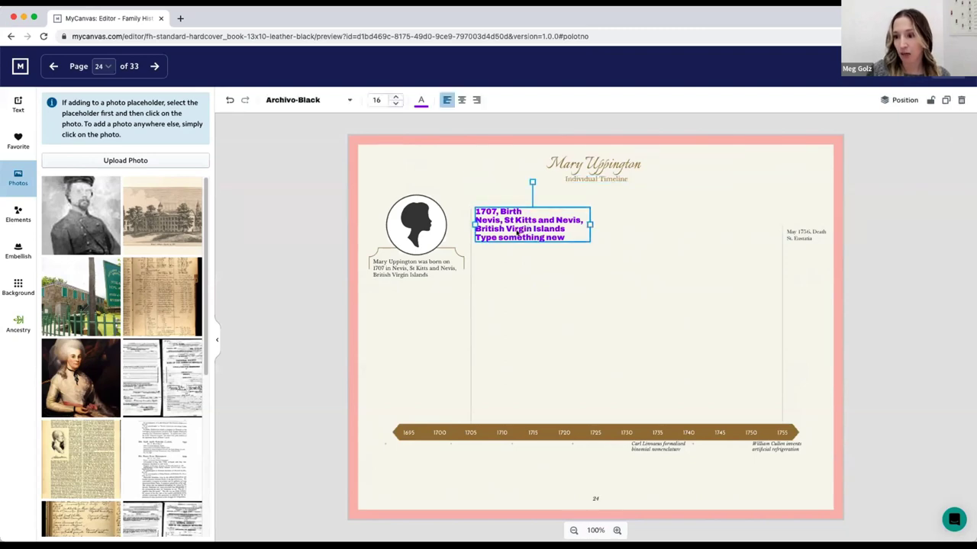
{"action": "left_click", "coordinate": [946, 102]}
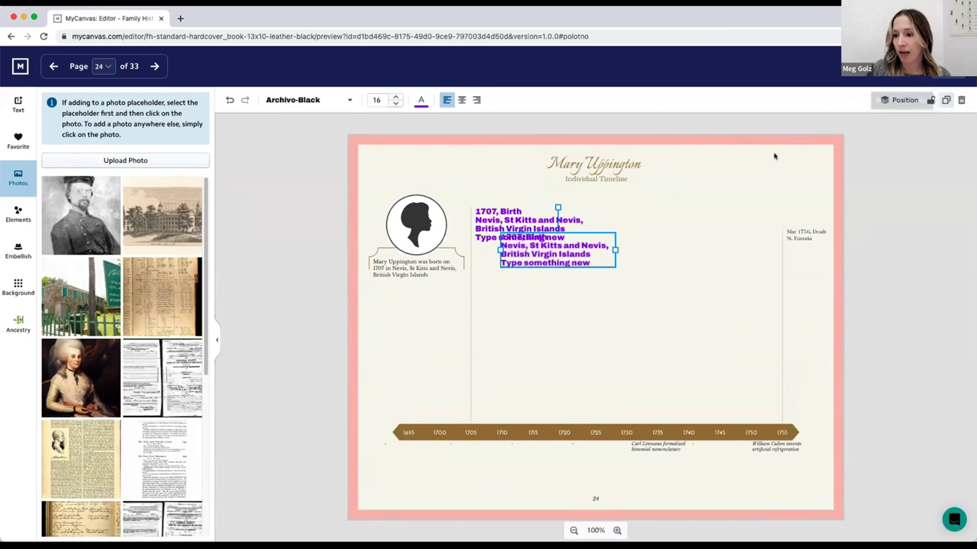
{"action": "left_click_drag", "start_coordinate": [526, 259], "coordinate": [624, 300]}
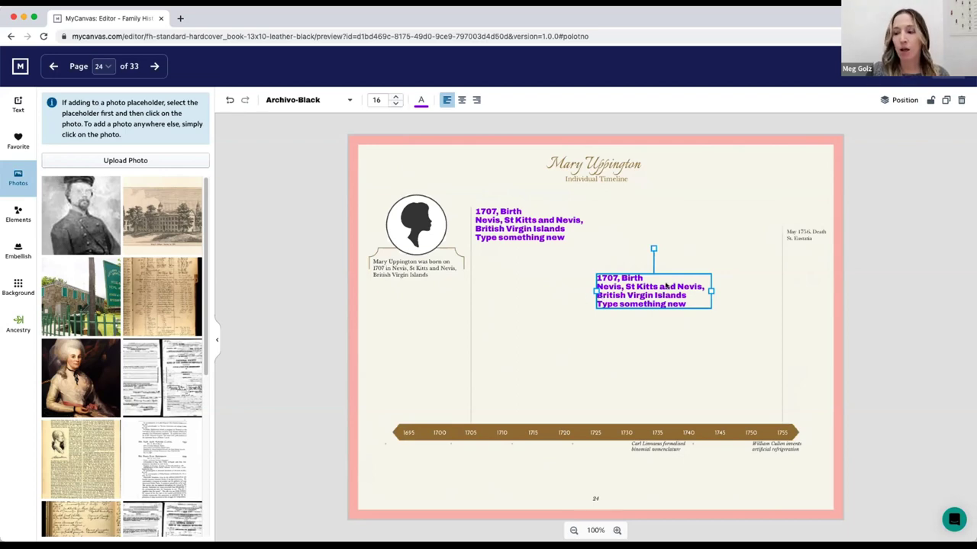
{"action": "left_click_drag", "start_coordinate": [630, 299], "coordinate": [594, 296]}
Remove the "Type something new" line from the duplicated birth entry.
{"action": "double_click", "coordinate": [638, 293]}
{"action": "key", "text": "BackSpace"}
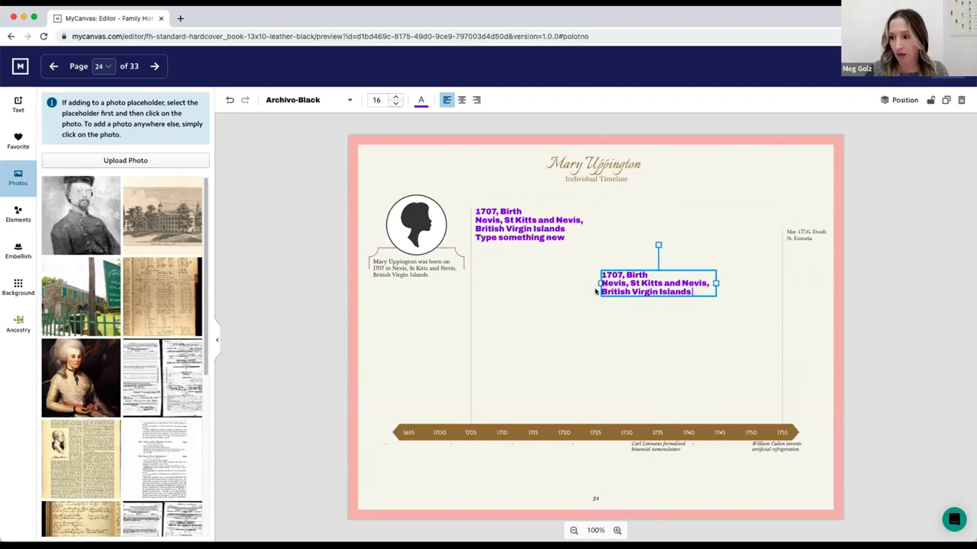
{"action": "left_click", "coordinate": [692, 316]}
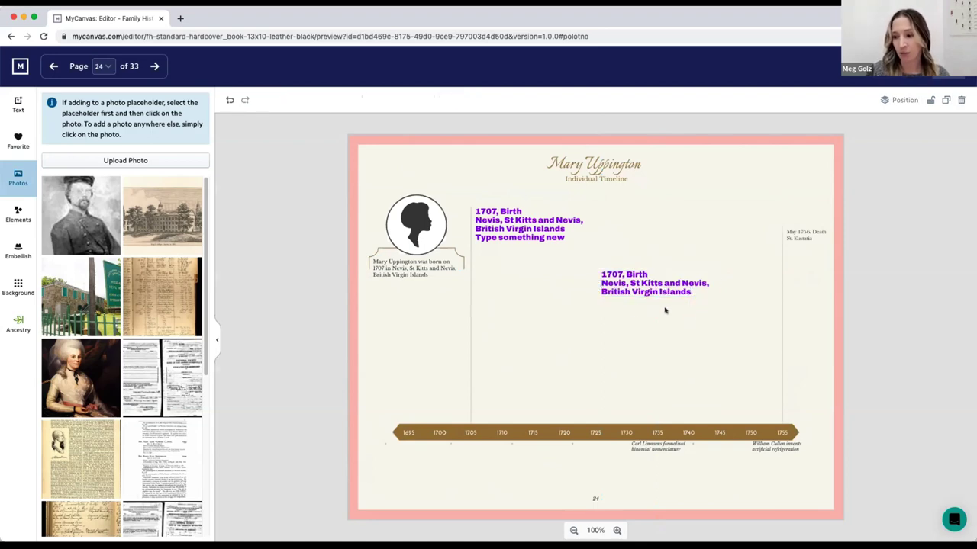
Duplicate the birth entry's vertical timeline line, place the copy beside the duplicated birth entry at 1725, and shorten it to that entry's height.
{"action": "left_click", "coordinate": [469, 347]}
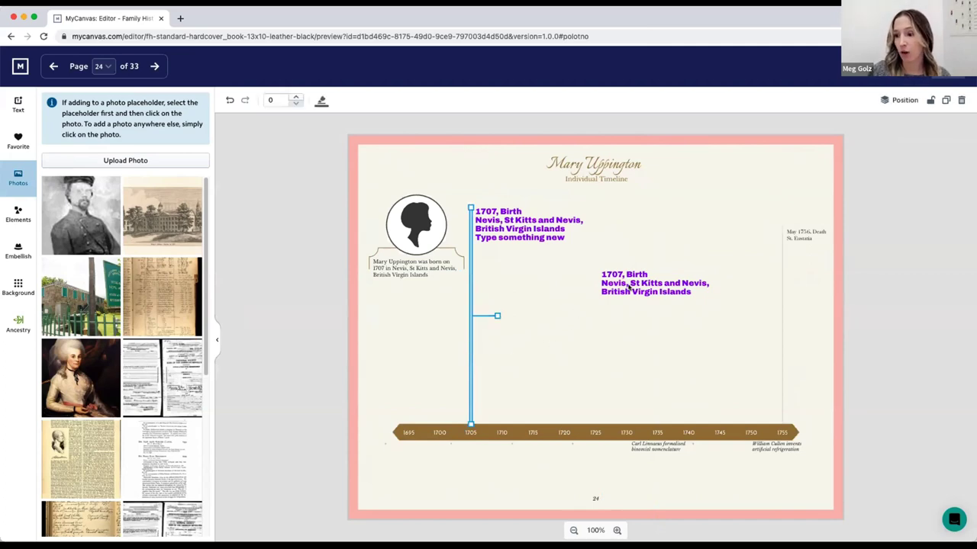
{"action": "left_click", "coordinate": [945, 101]}
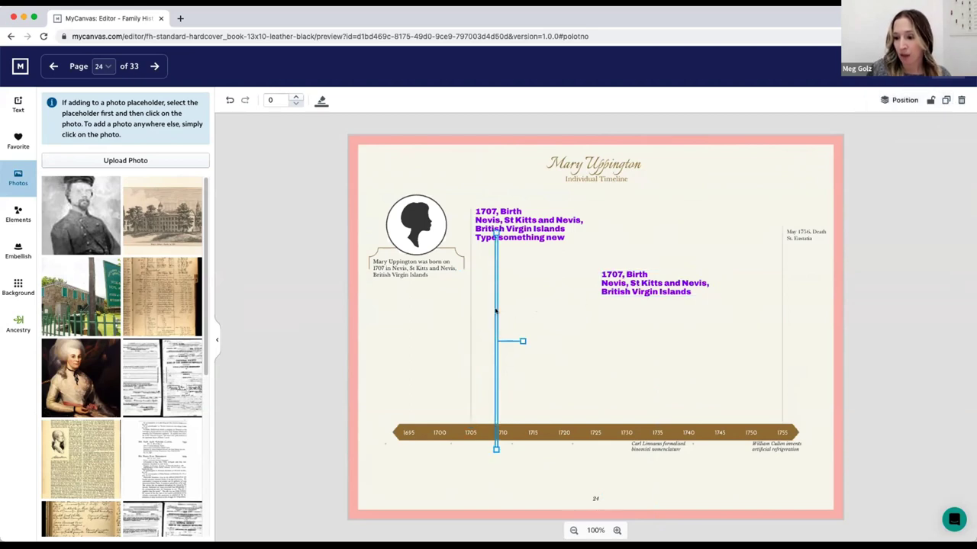
{"action": "left_click_drag", "start_coordinate": [495, 311], "coordinate": [594, 294]}
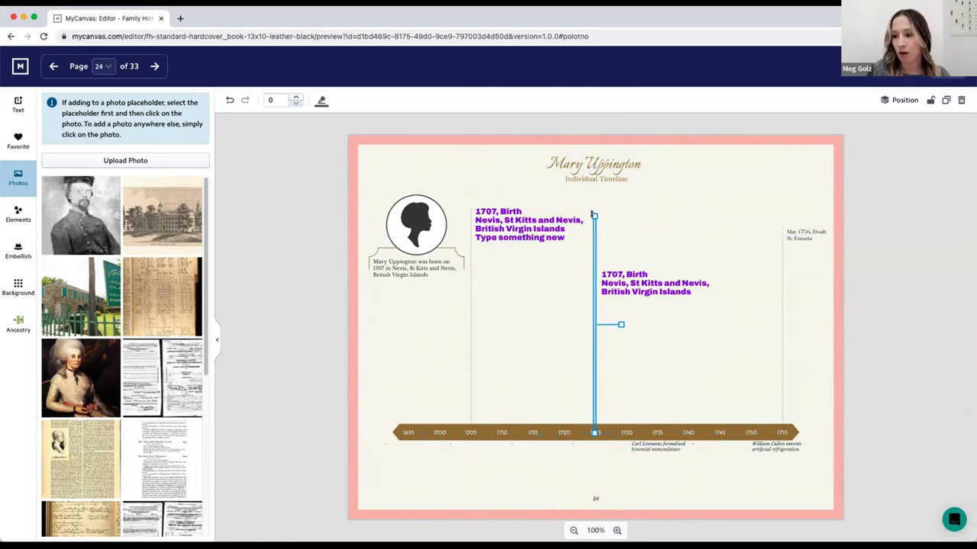
{"action": "left_click_drag", "start_coordinate": [594, 216], "coordinate": [594, 271]}
{"action": "left_click", "coordinate": [762, 325]}
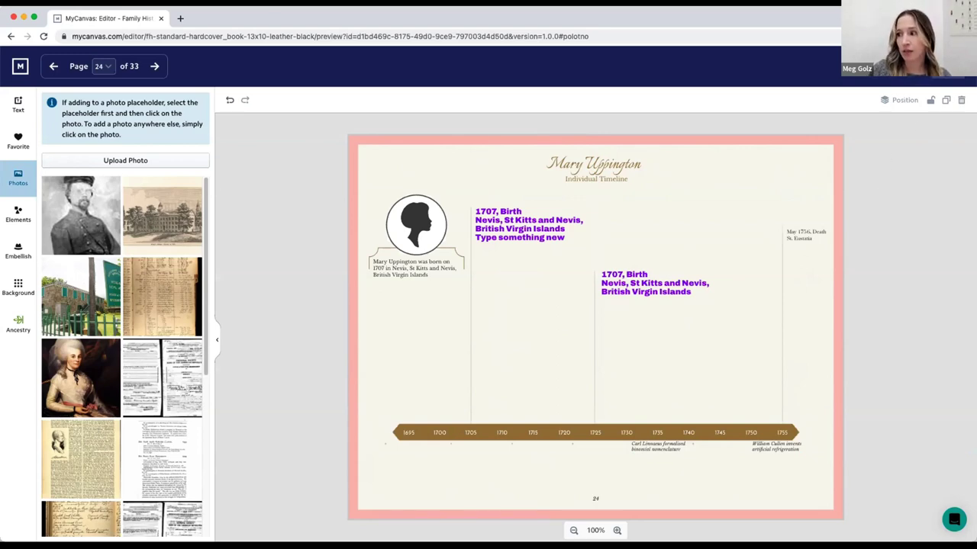
Return to the book overview, add a blank page to the book, and open the new page 34 for editing.
{"action": "left_click", "coordinate": [877, 66]}
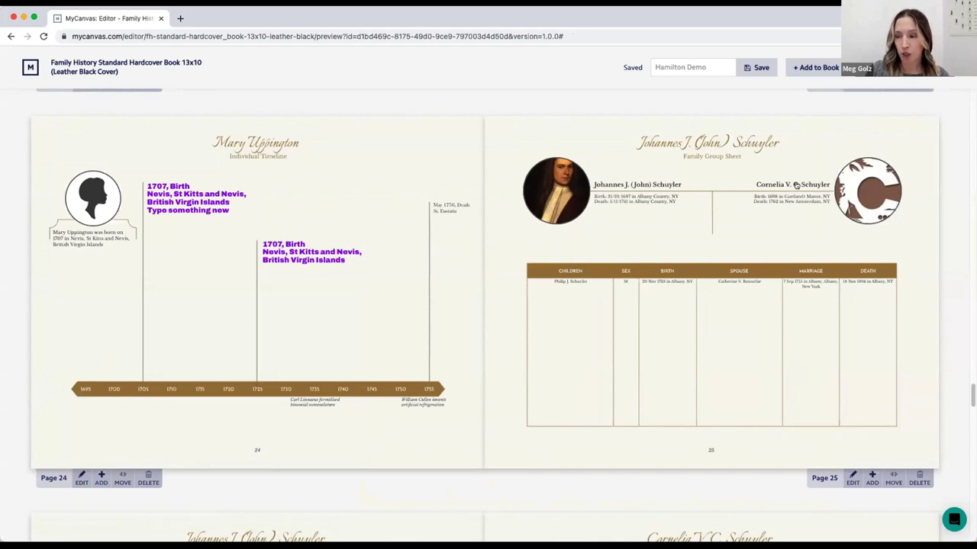
{"action": "left_click", "coordinate": [815, 69]}
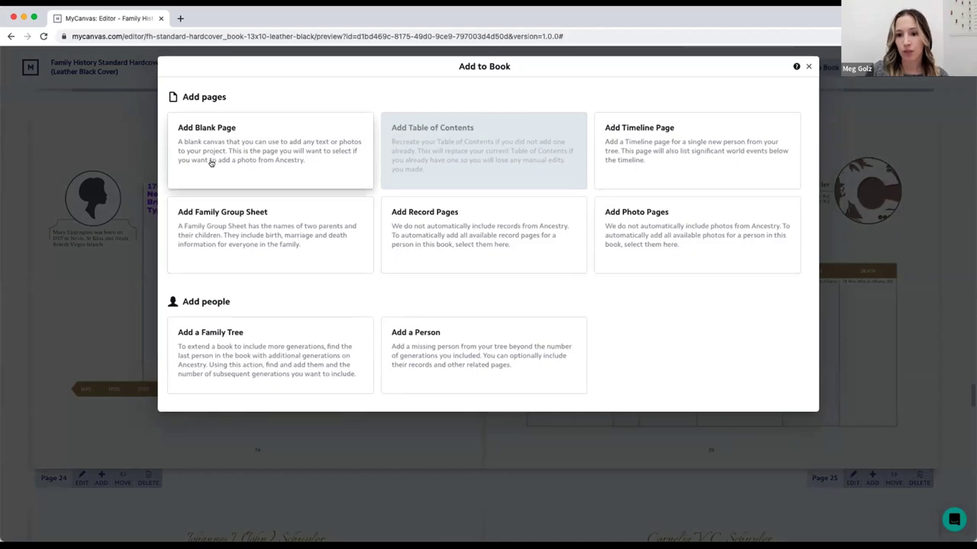
{"action": "left_click", "coordinate": [211, 162]}
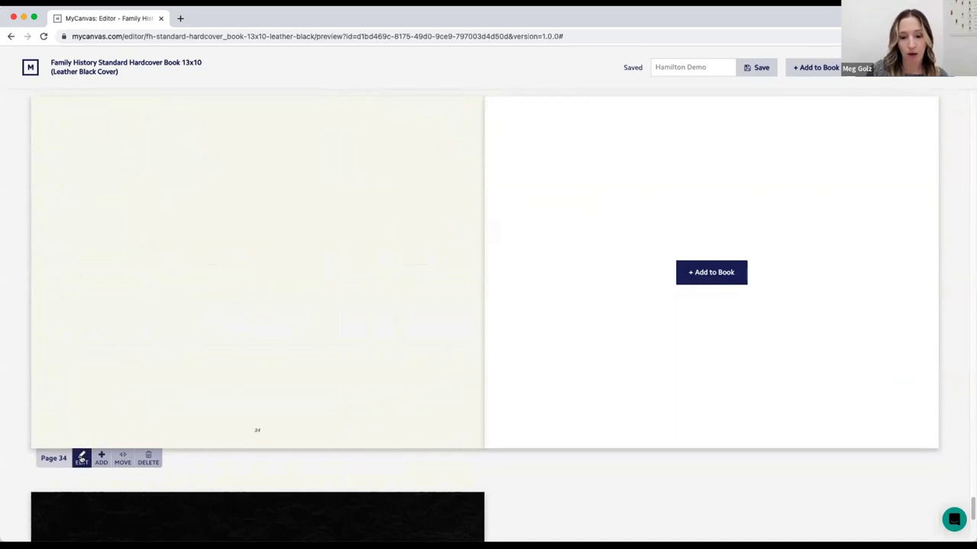
{"action": "left_click", "coordinate": [81, 456]}
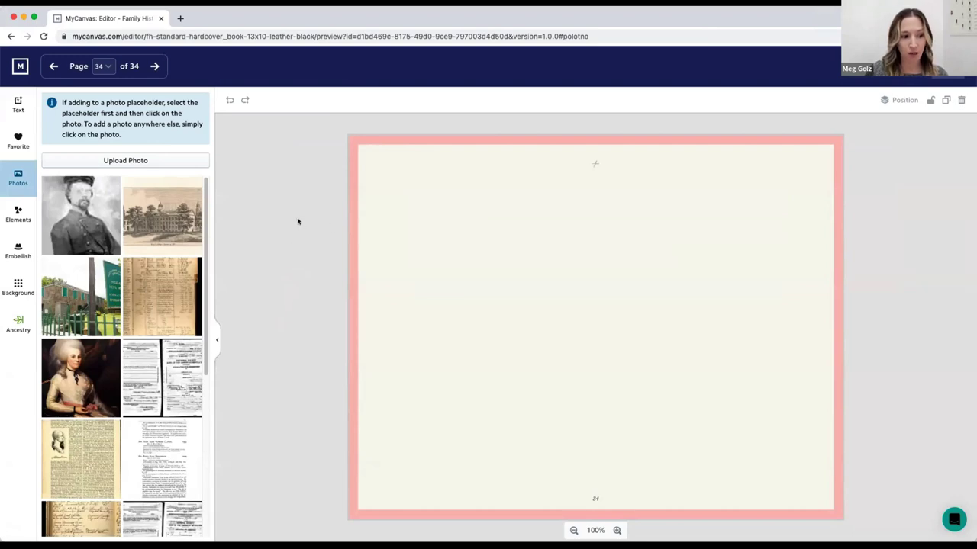
Enter "Alexander Hamilton - Maps" as the title of page 34.
{"action": "left_click", "coordinate": [595, 167]}
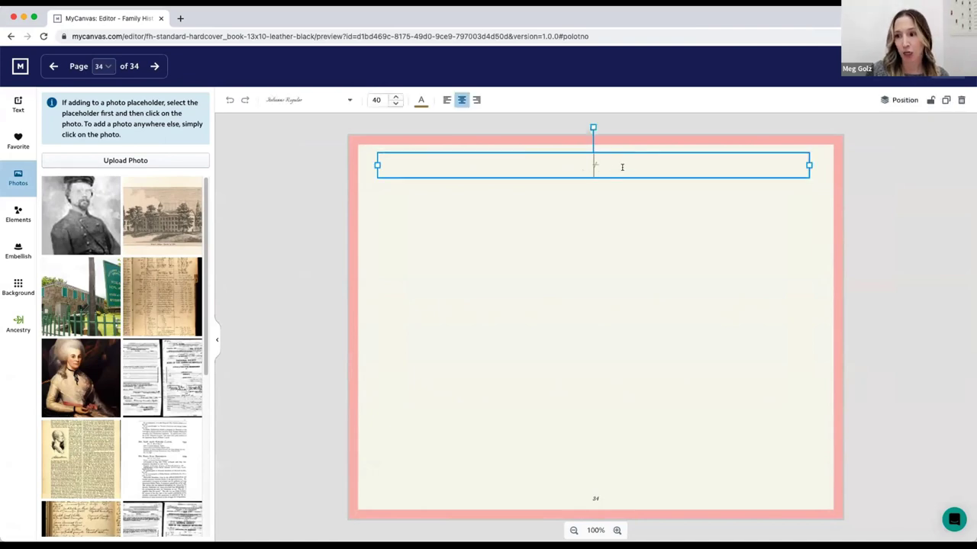
{"action": "type", "text": "A"}
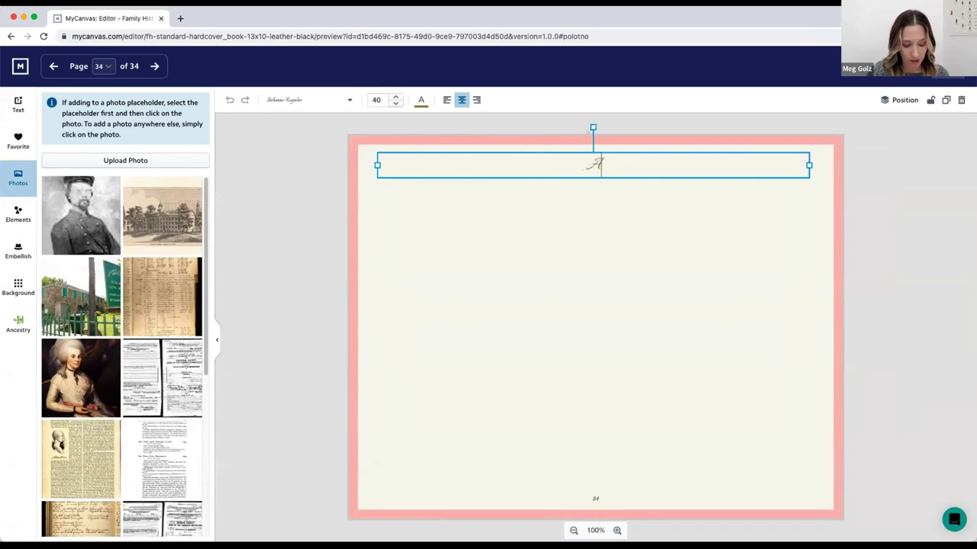
{"action": "type", "text": "lexander Hamilton"}
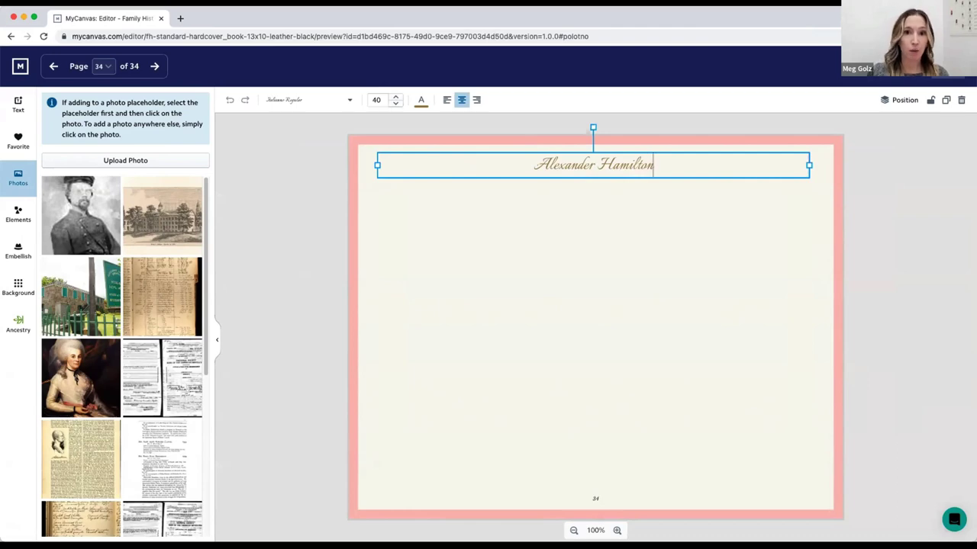
{"action": "type", "text": "- Maps"}
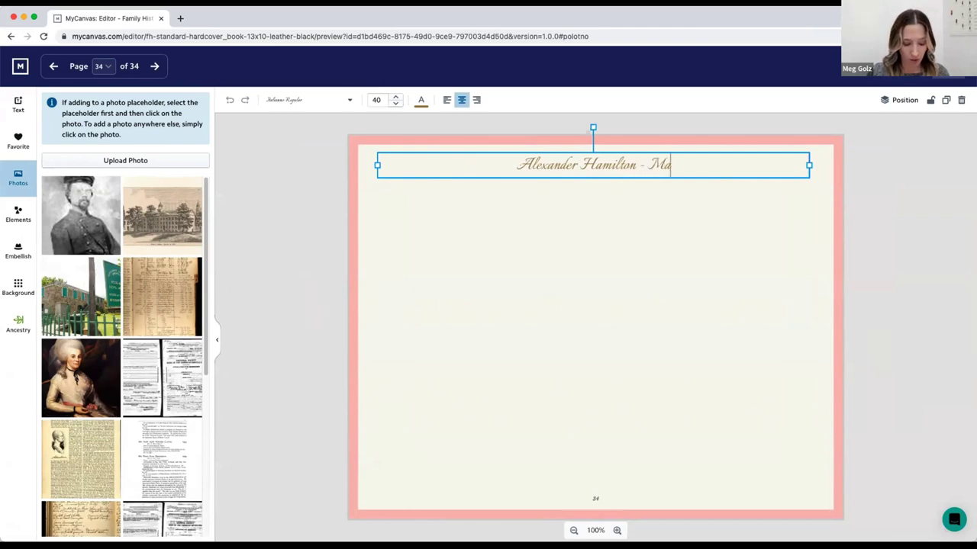
{"action": "left_click", "coordinate": [632, 201]}
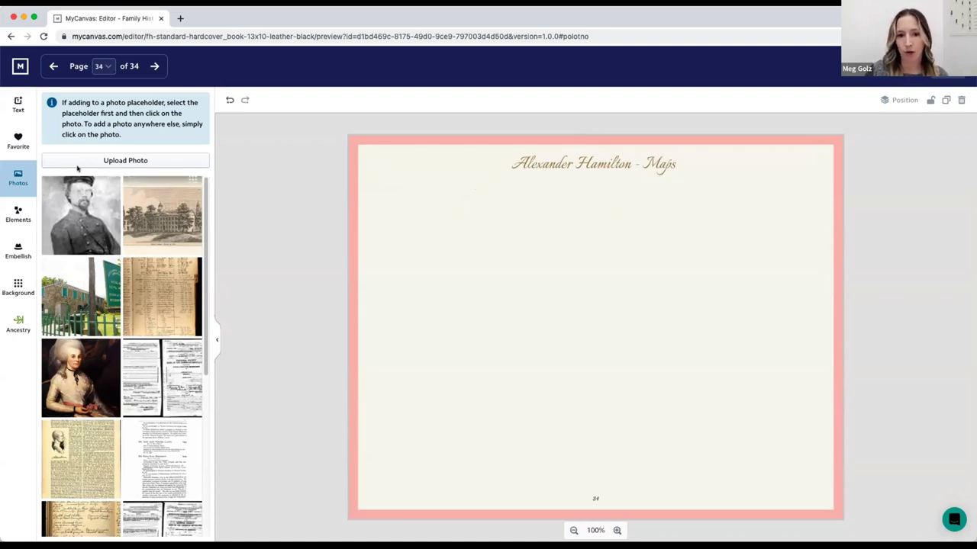
Add a subtitle text box to page 34 reading "Type a subtitle!".
{"action": "left_click", "coordinate": [18, 107]}
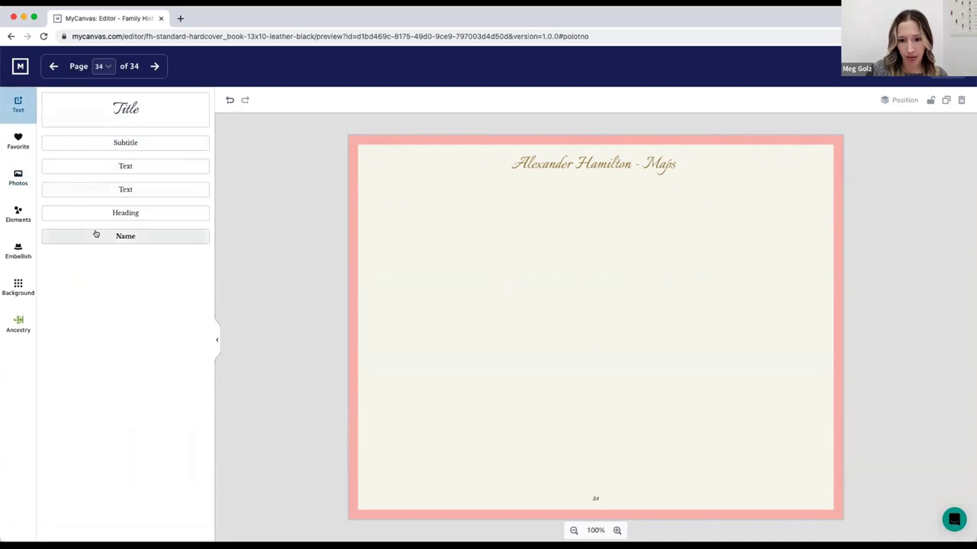
{"action": "left_click", "coordinate": [111, 144]}
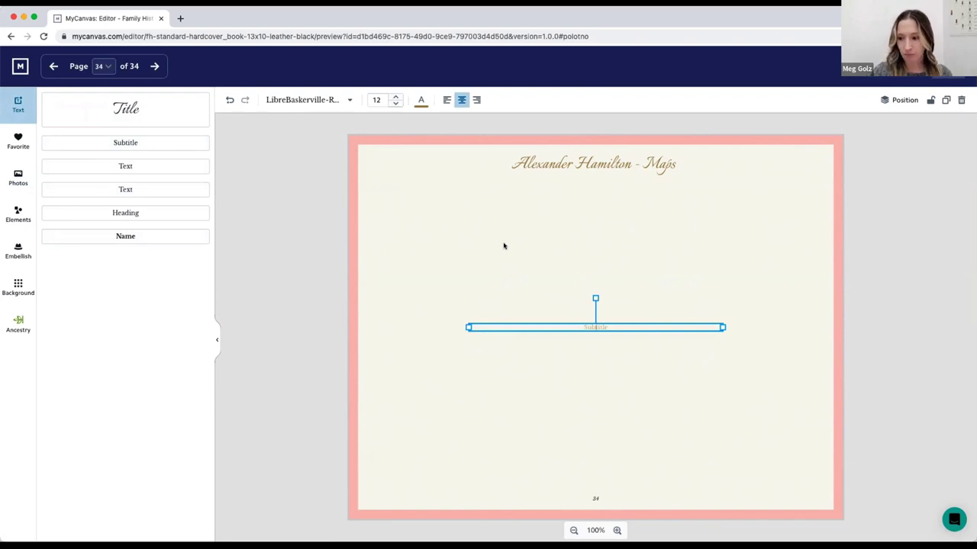
{"action": "type", "text": "Type a s"}
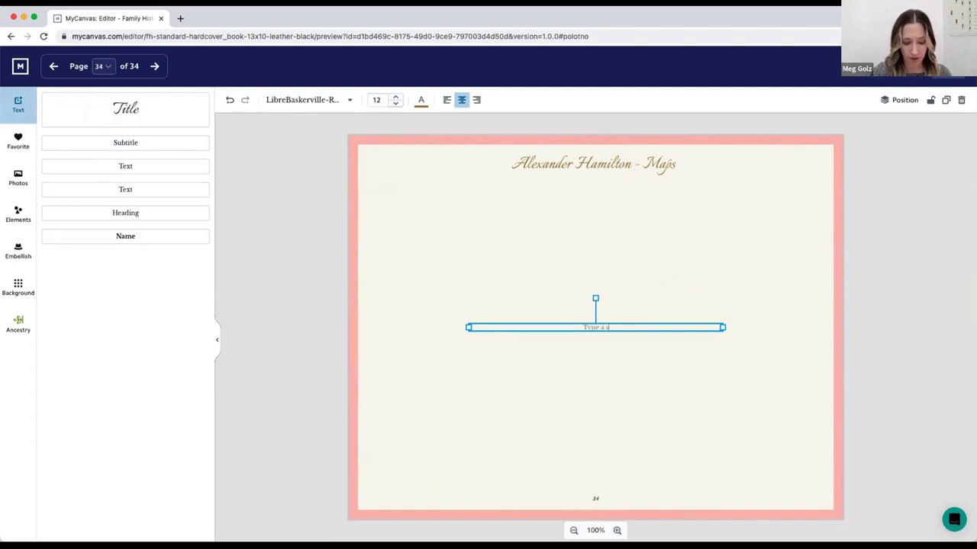
{"action": "type", "text": "ubtitle"}
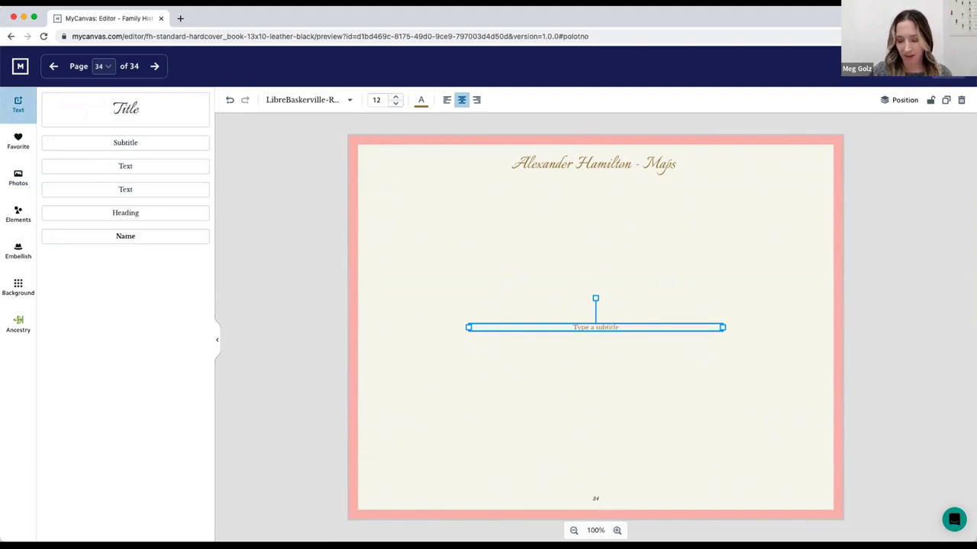
{"action": "type", "text": "!"}
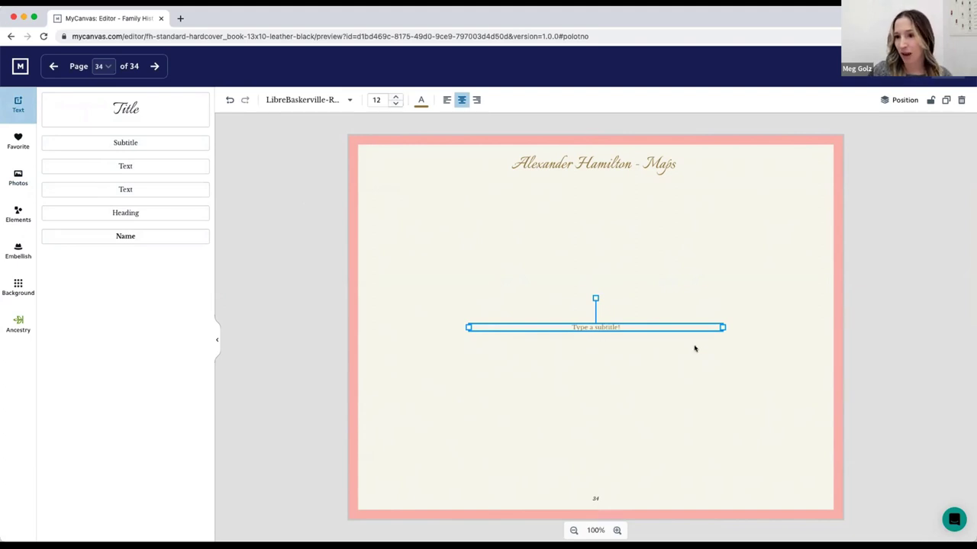
{"action": "left_click", "coordinate": [610, 339]}
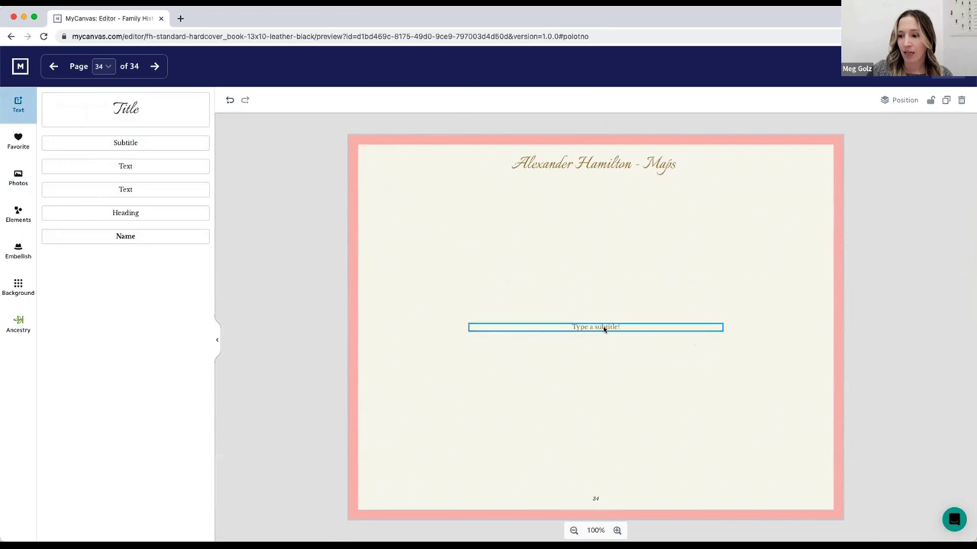
Move the subtitle directly beneath the page title and centre it on the title text.
{"action": "left_click_drag", "start_coordinate": [605, 329], "coordinate": [602, 185]}
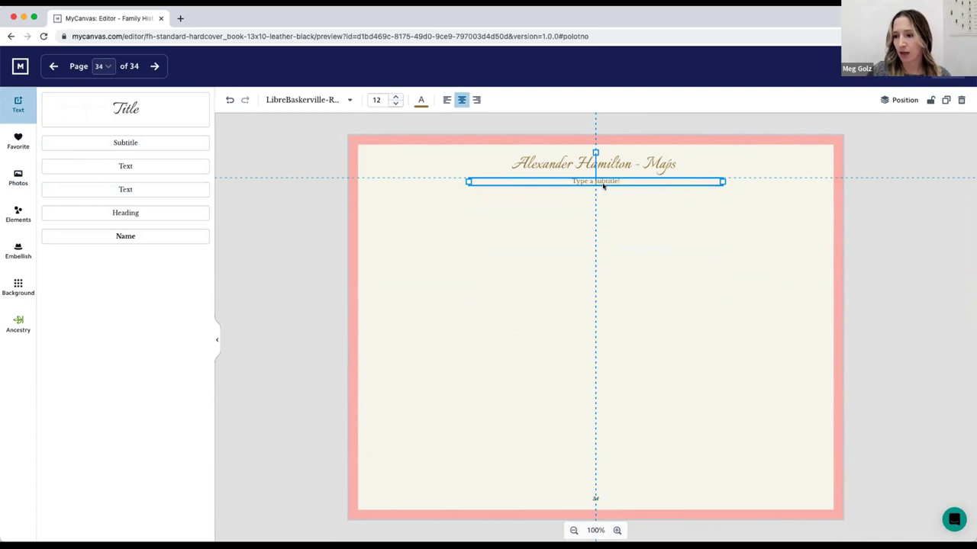
{"action": "left_click_drag", "start_coordinate": [603, 186], "coordinate": [600, 186]}
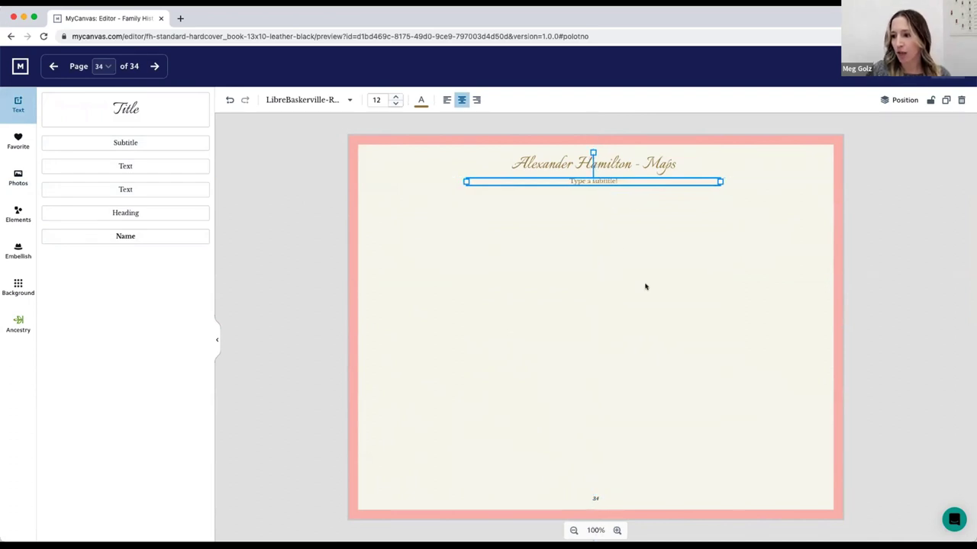
{"action": "left_click", "coordinate": [608, 314]}
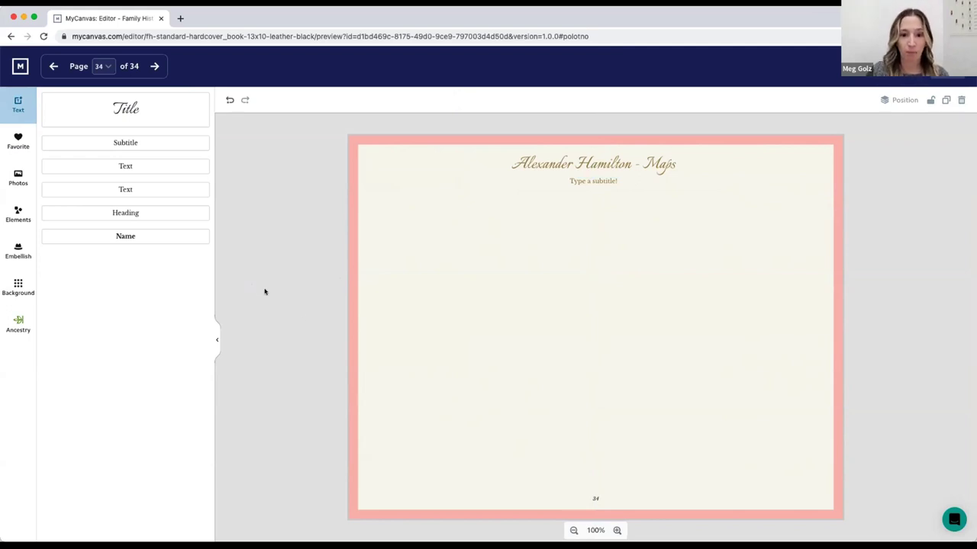
Insert Alexander Hamilton's portrait from the book's photos, shrink it slightly, and place it in the page's upper-left area below the title.
{"action": "left_click", "coordinate": [17, 184]}
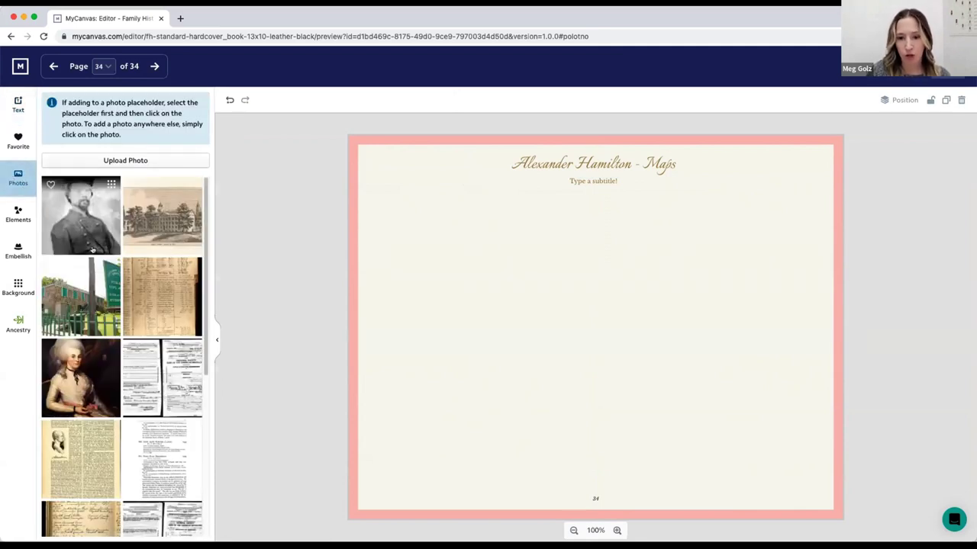
{"action": "scroll", "coordinate": [104, 261], "scroll_direction": "down", "scroll_amount": 2}
{"action": "scroll", "coordinate": [105, 261], "scroll_direction": "down", "scroll_amount": 2}
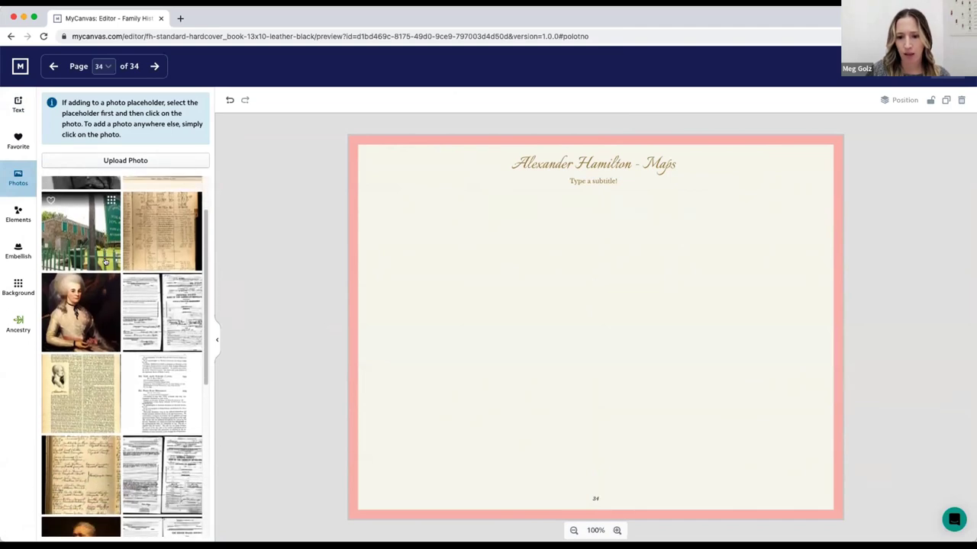
{"action": "scroll", "coordinate": [106, 261], "scroll_direction": "down", "scroll_amount": 1}
{"action": "scroll", "coordinate": [106, 261], "scroll_direction": "down", "scroll_amount": 4}
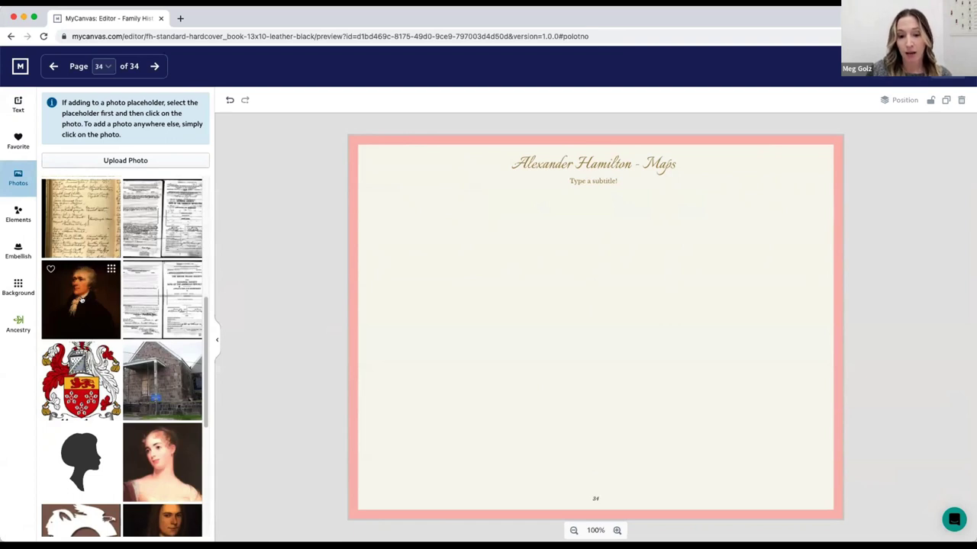
{"action": "left_click", "coordinate": [82, 300]}
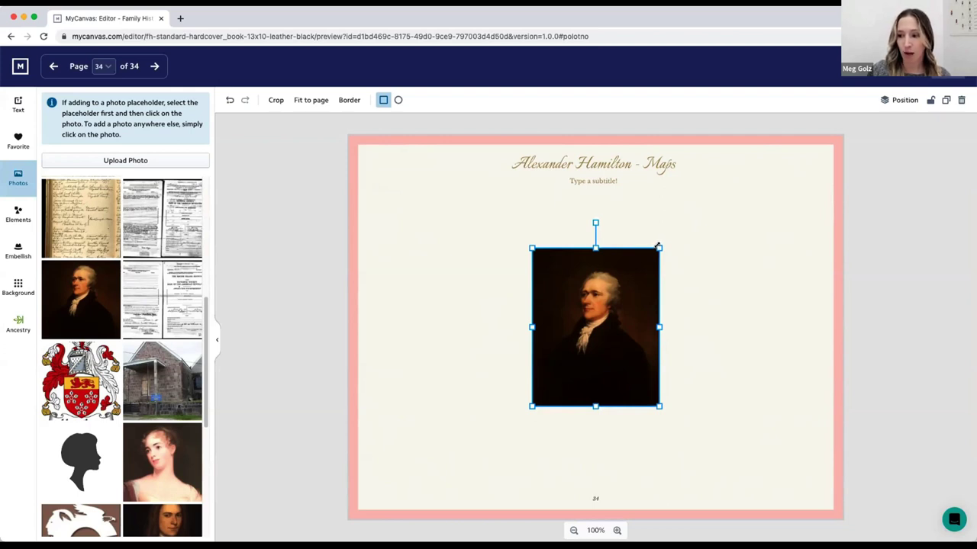
{"action": "left_click_drag", "start_coordinate": [658, 247], "coordinate": [639, 272]}
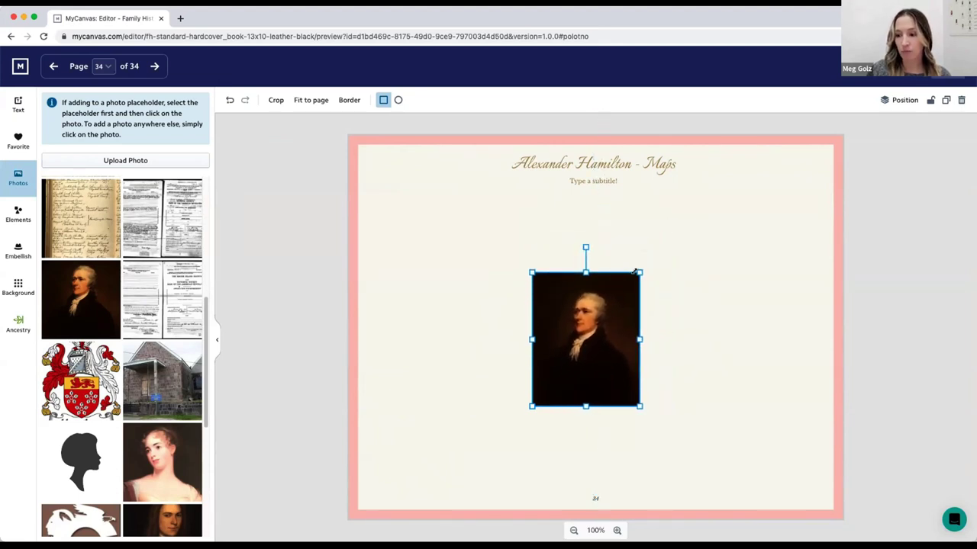
{"action": "left_click_drag", "start_coordinate": [612, 324], "coordinate": [486, 251]}
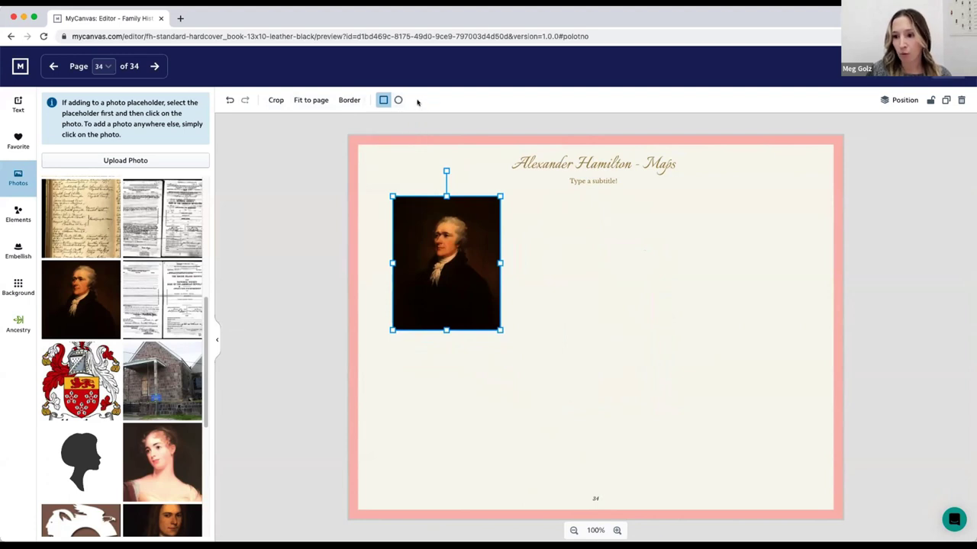
Give the portrait a red border, colour D0021B, with a thickness of 9.
{"action": "left_click", "coordinate": [349, 101]}
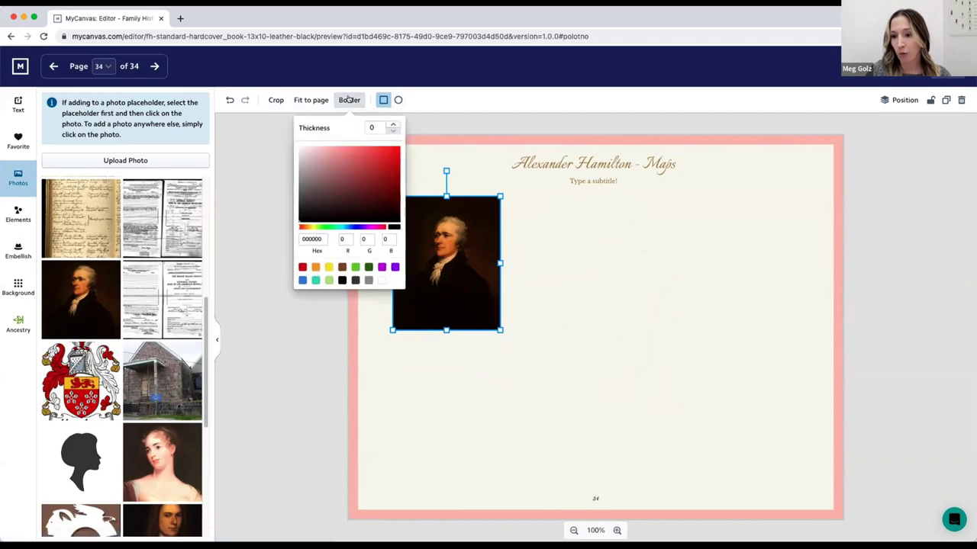
{"action": "left_click", "coordinate": [302, 267]}
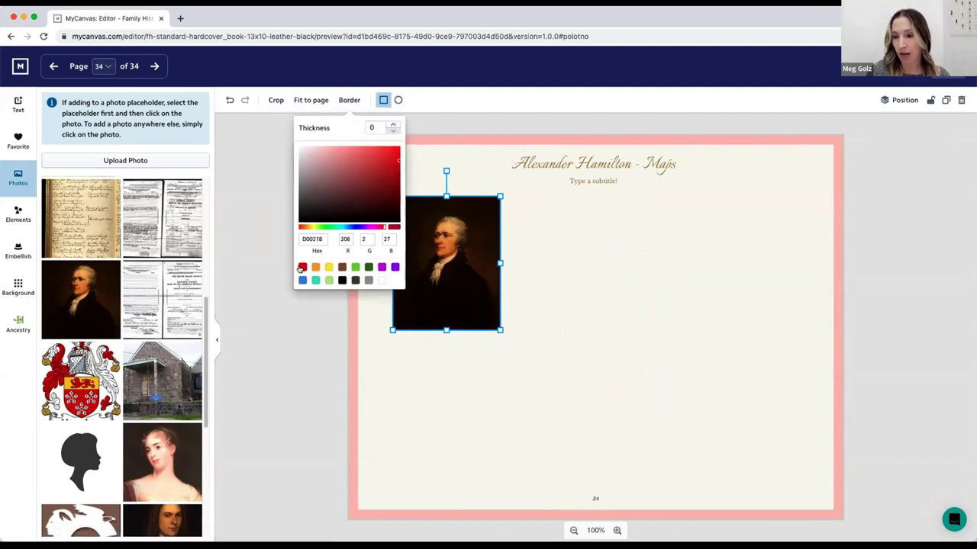
{"action": "left_click", "coordinate": [392, 125]}
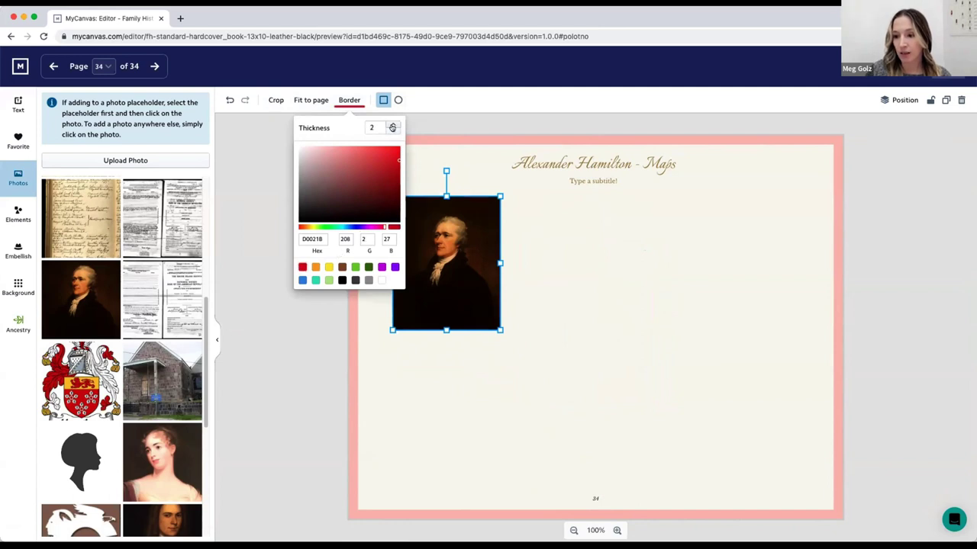
{"action": "left_click", "coordinate": [392, 125]}
{"action": "left_click", "coordinate": [392, 125]}
{"action": "left_click", "coordinate": [393, 125]}
{"action": "left_click", "coordinate": [392, 125]}
{"action": "left_click", "coordinate": [392, 125]}
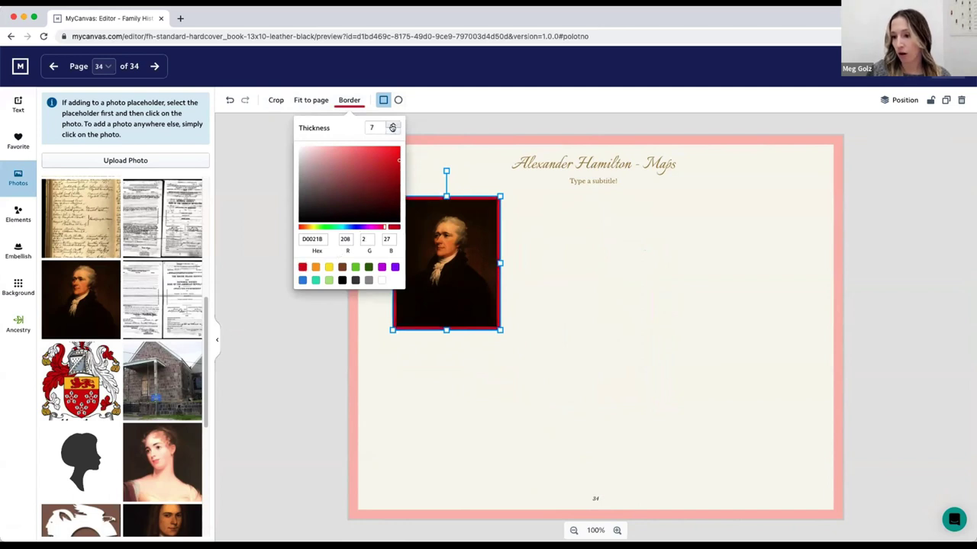
{"action": "left_click", "coordinate": [392, 125]}
{"action": "left_click", "coordinate": [393, 125]}
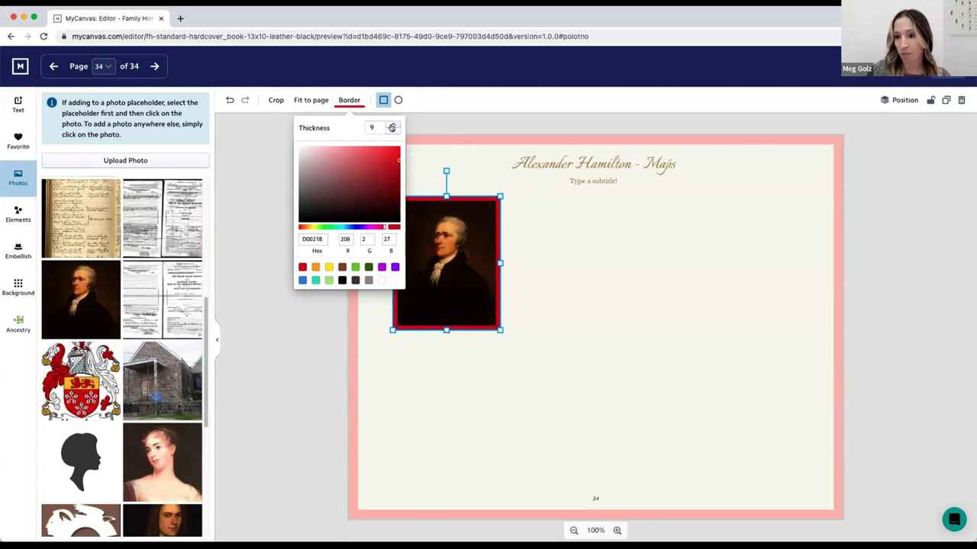
Remove the portrait's red border by reducing its thickness to 0.
{"action": "left_click", "coordinate": [392, 131]}
{"action": "left_click", "coordinate": [392, 131]}
{"action": "left_click", "coordinate": [392, 131]}
{"action": "left_click", "coordinate": [392, 131]}
{"action": "left_click", "coordinate": [392, 131]}
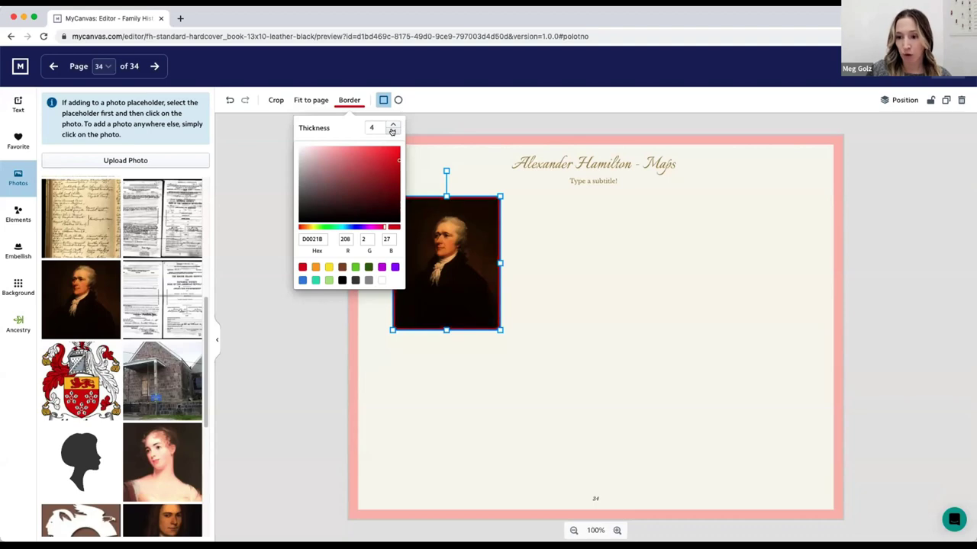
{"action": "left_click", "coordinate": [392, 131]}
{"action": "left_click", "coordinate": [392, 132]}
{"action": "left_click", "coordinate": [392, 131]}
{"action": "left_click", "coordinate": [392, 131]}
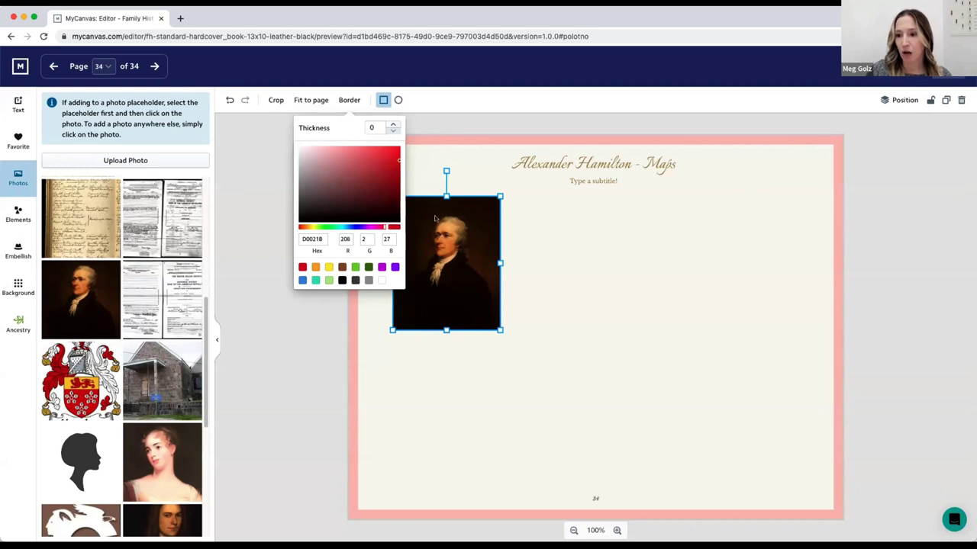
Try the rounded shape on the Alexander Hamilton portrait and return it to the squared shape.
{"action": "left_click", "coordinate": [439, 99]}
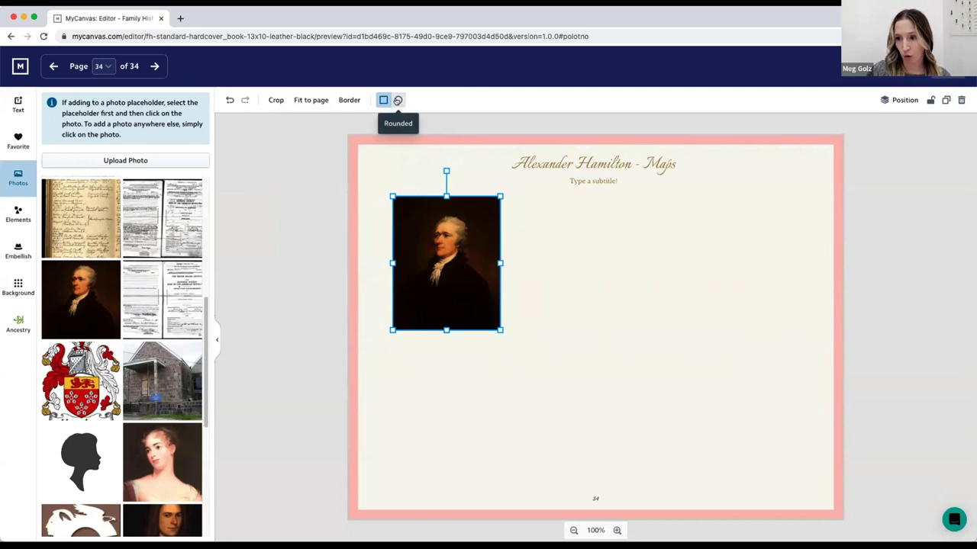
{"action": "left_click", "coordinate": [399, 100]}
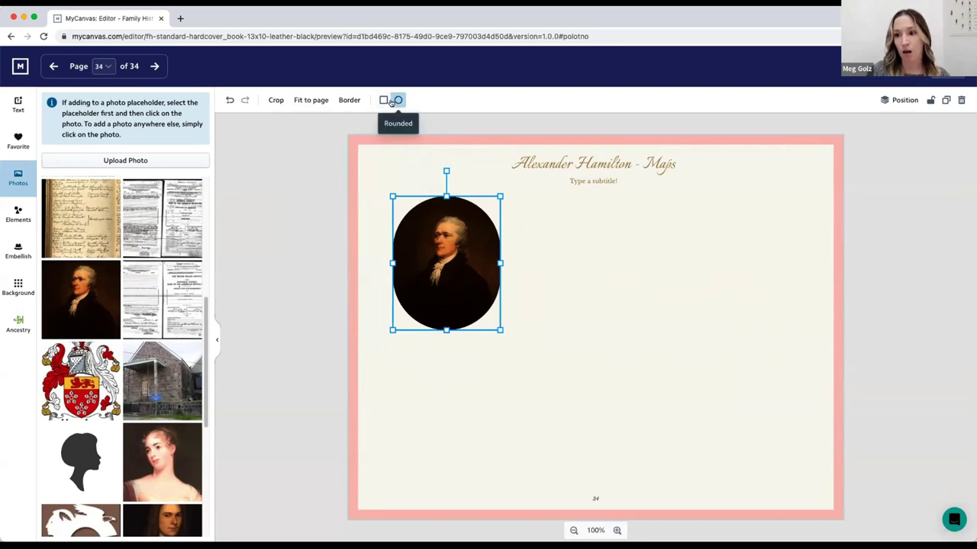
{"action": "left_click", "coordinate": [383, 100]}
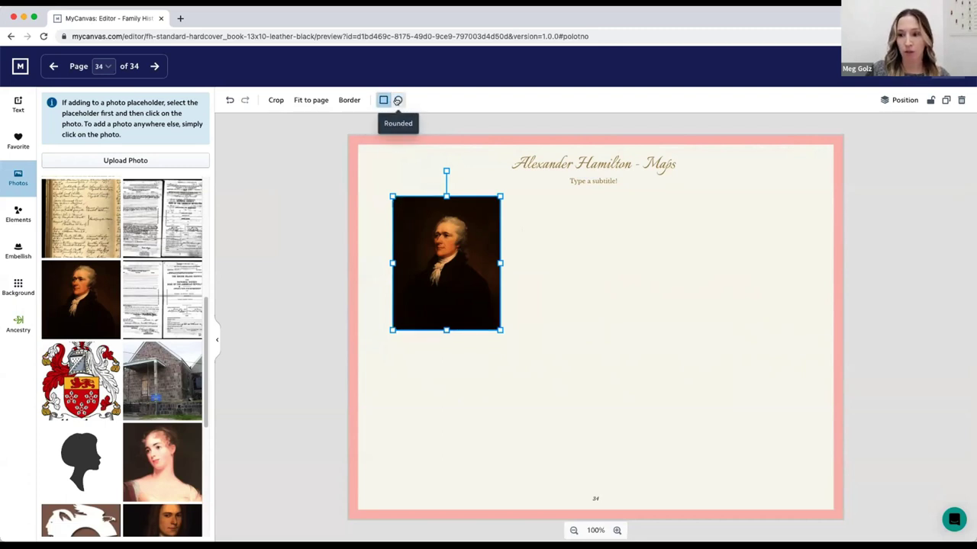
{"action": "left_click", "coordinate": [397, 100]}
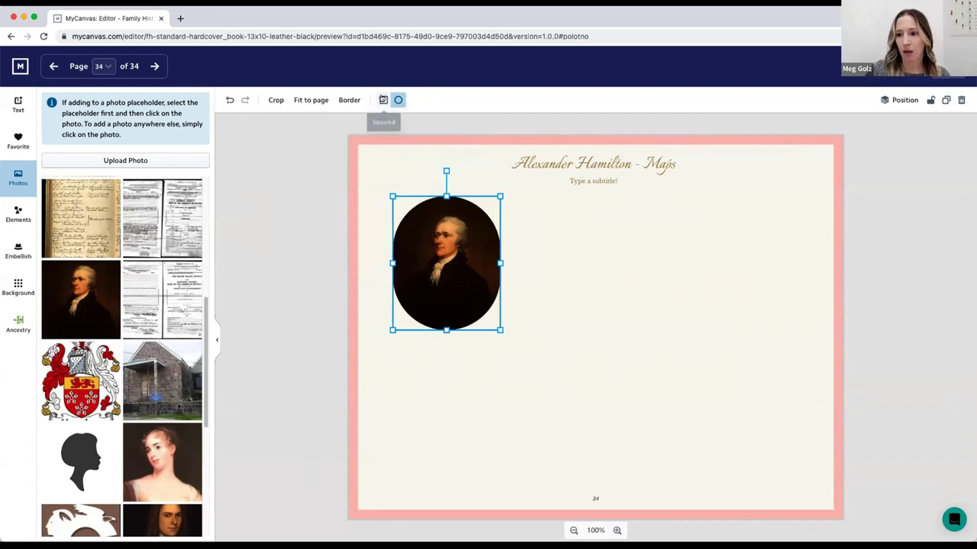
{"action": "left_click", "coordinate": [383, 100]}
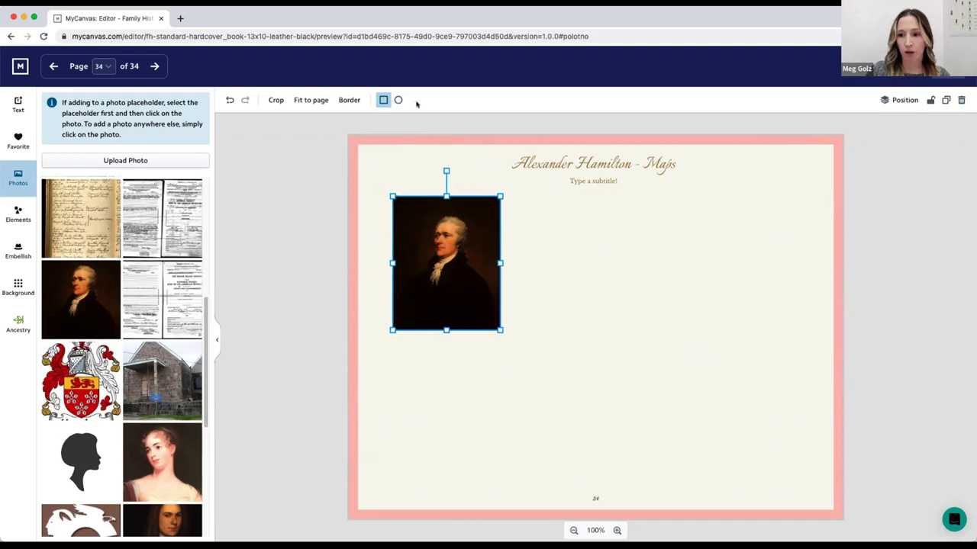
Crop the portrait to a square around the head and shoulders and give it the rounded shape.
{"action": "left_click", "coordinate": [276, 100]}
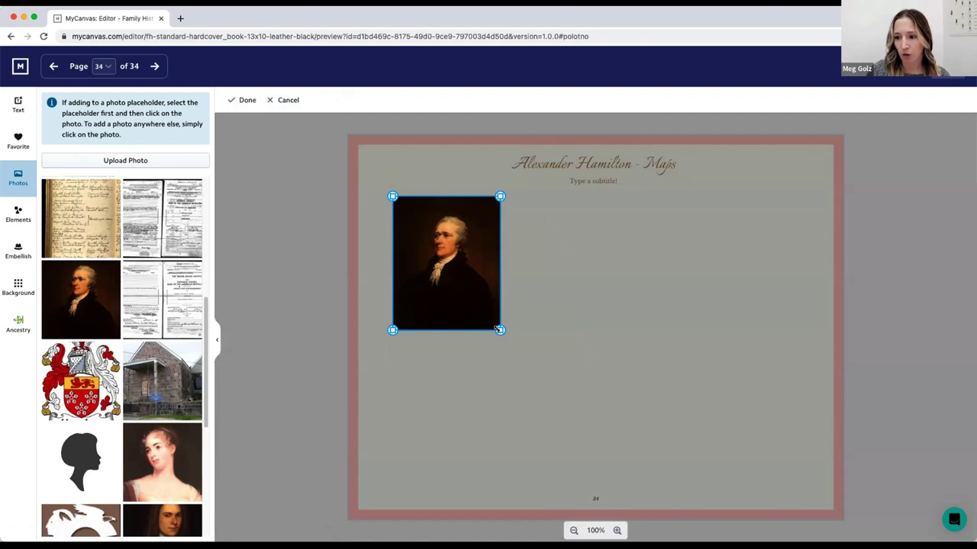
{"action": "left_click_drag", "start_coordinate": [499, 329], "coordinate": [503, 304]}
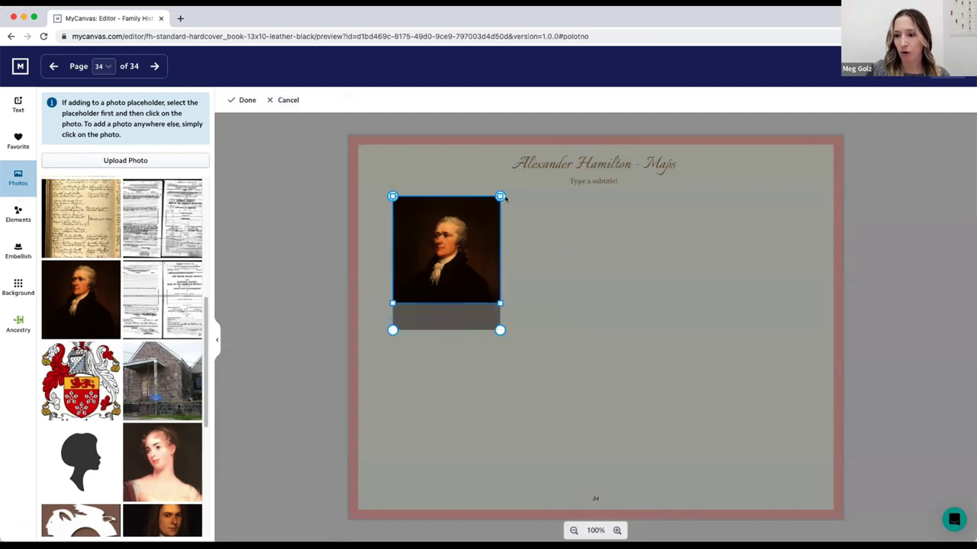
{"action": "left_click_drag", "start_coordinate": [501, 196], "coordinate": [500, 201]}
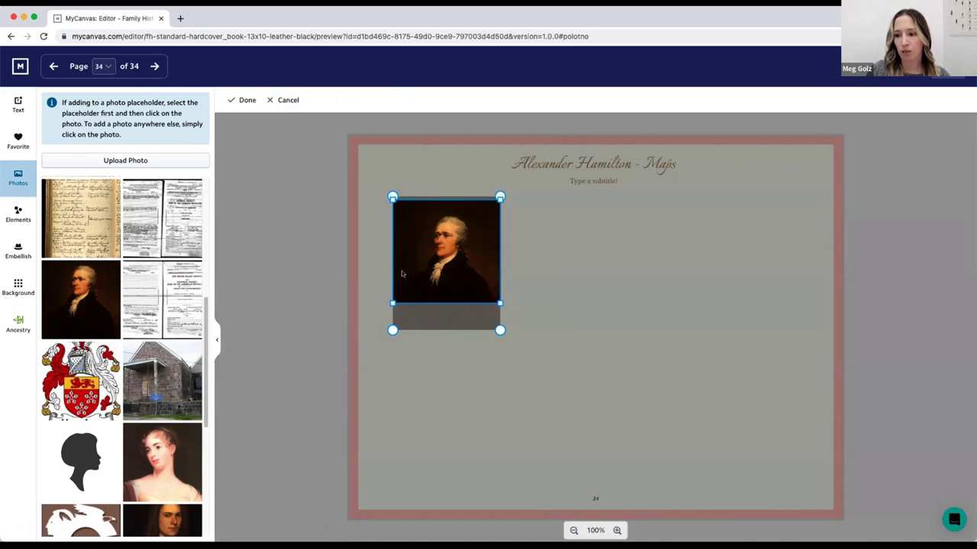
{"action": "left_click_drag", "start_coordinate": [391, 303], "coordinate": [395, 302]}
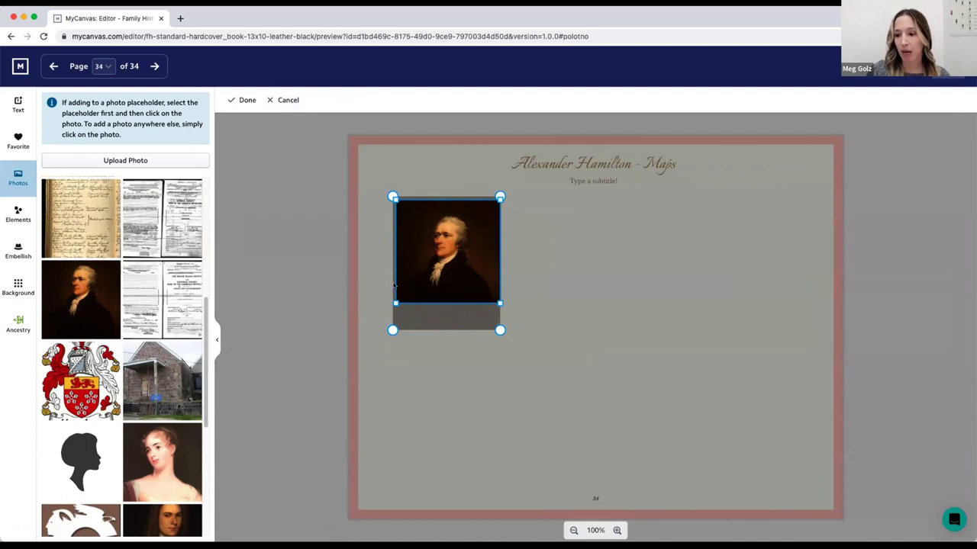
{"action": "left_click", "coordinate": [245, 103]}
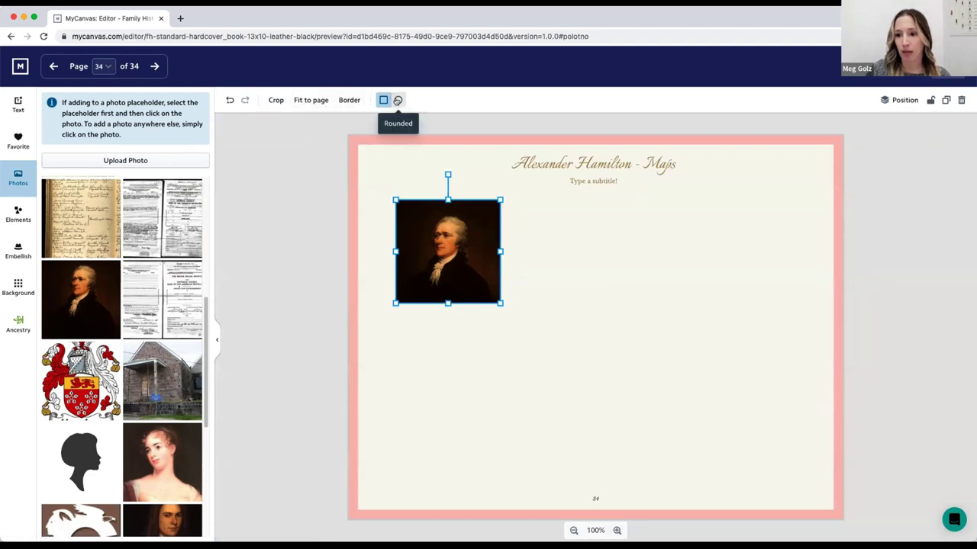
{"action": "left_click", "coordinate": [397, 100]}
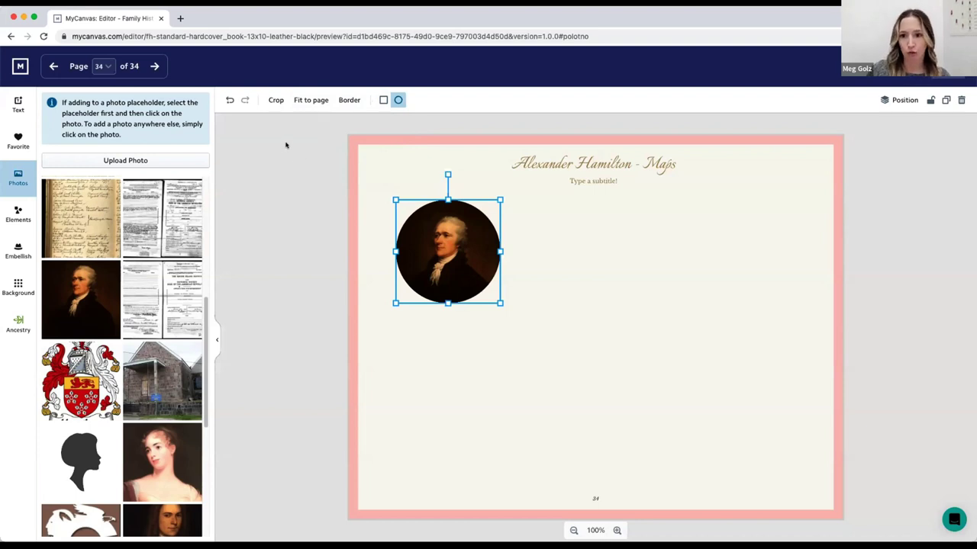
Undo the portrait's rounded shape and its crop, and deselect the portrait.
{"action": "left_click", "coordinate": [229, 102]}
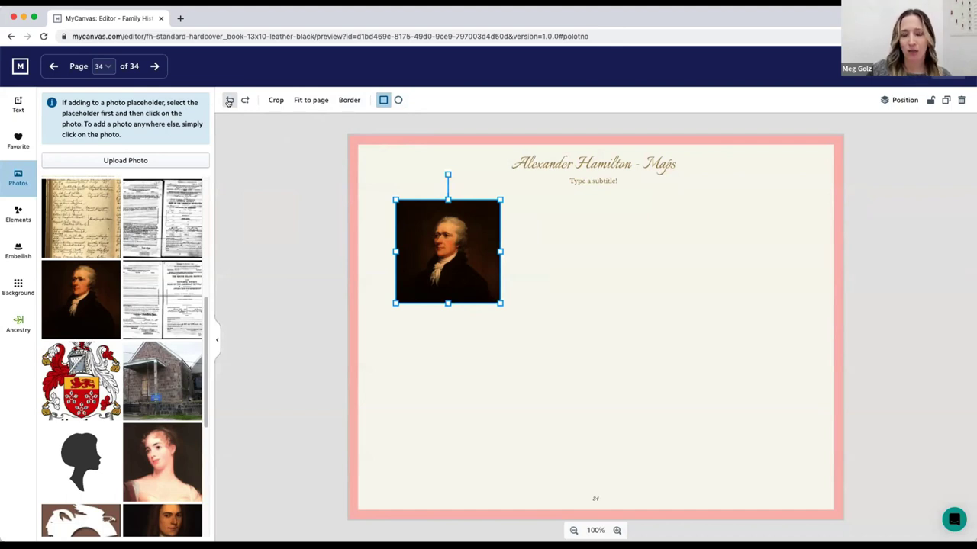
{"action": "left_click", "coordinate": [229, 100]}
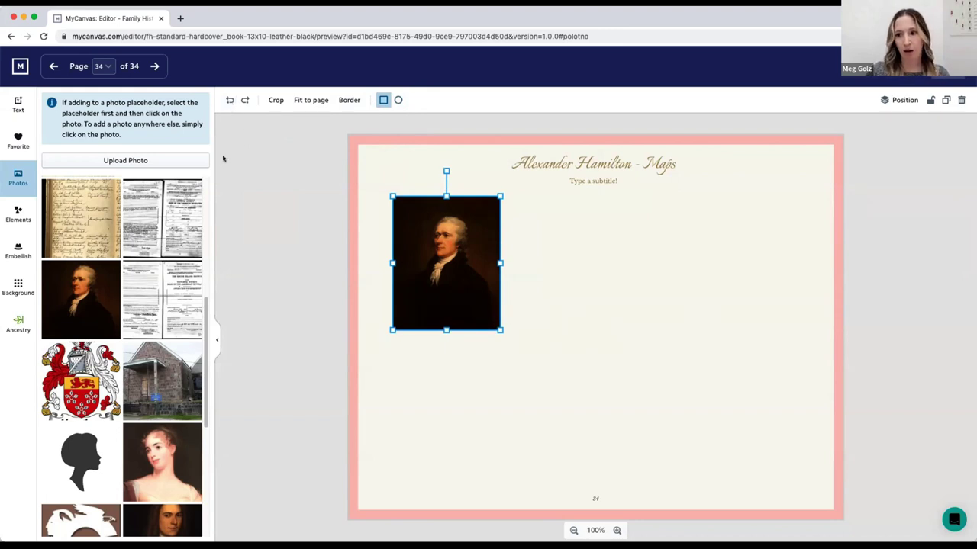
{"action": "left_click", "coordinate": [585, 281]}
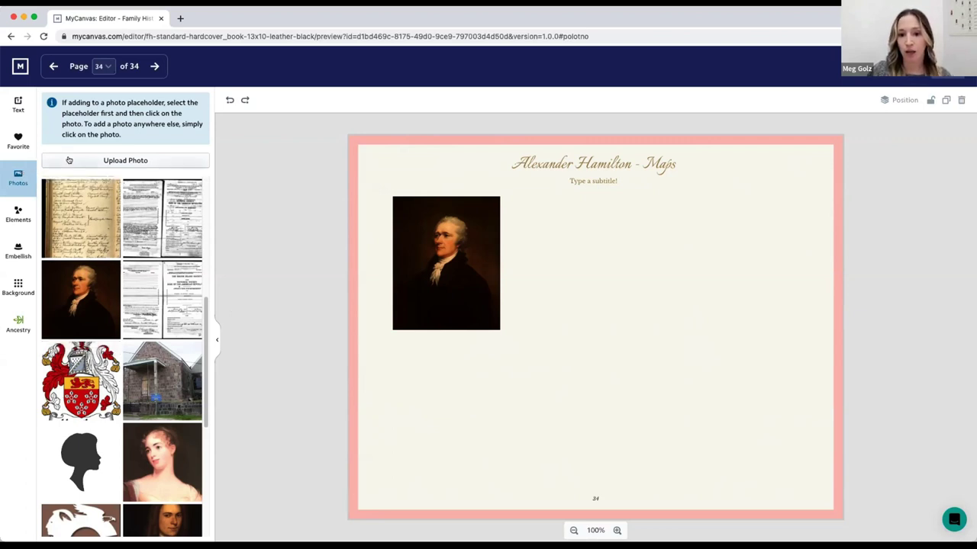
Upload the antique West Indies map image from the computer to the book's photos.
{"action": "left_click", "coordinate": [126, 160]}
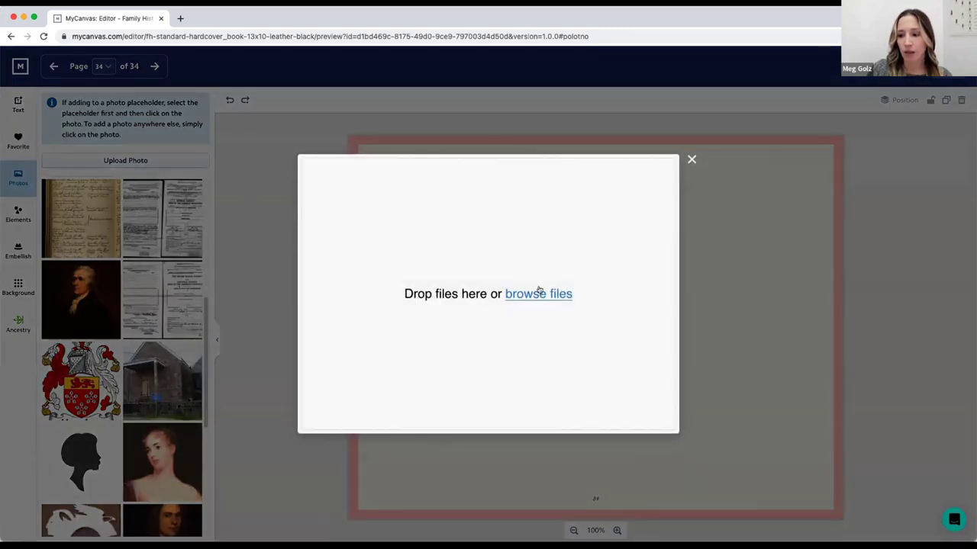
{"action": "left_click", "coordinate": [544, 297]}
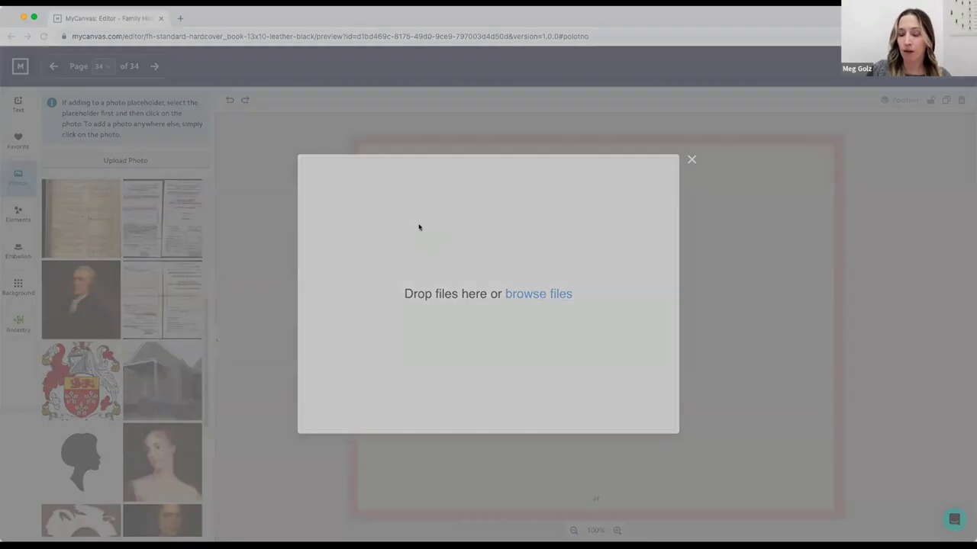
{"action": "key", "text": "Return"}
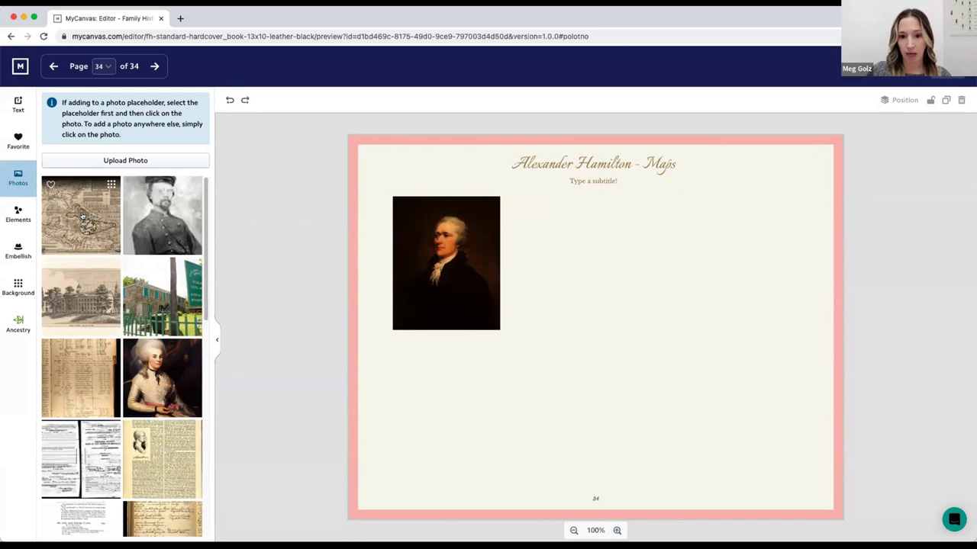
Insert the West Indies map on page 34, shrink it to about two-thirds size, and place it directly below the portrait.
{"action": "left_click", "coordinate": [81, 217]}
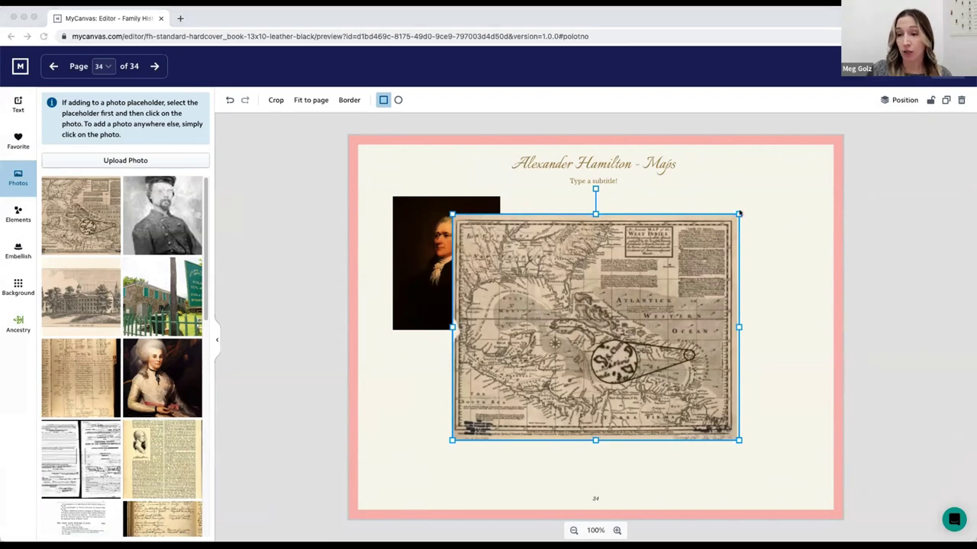
{"action": "left_click_drag", "start_coordinate": [738, 215], "coordinate": [663, 298]}
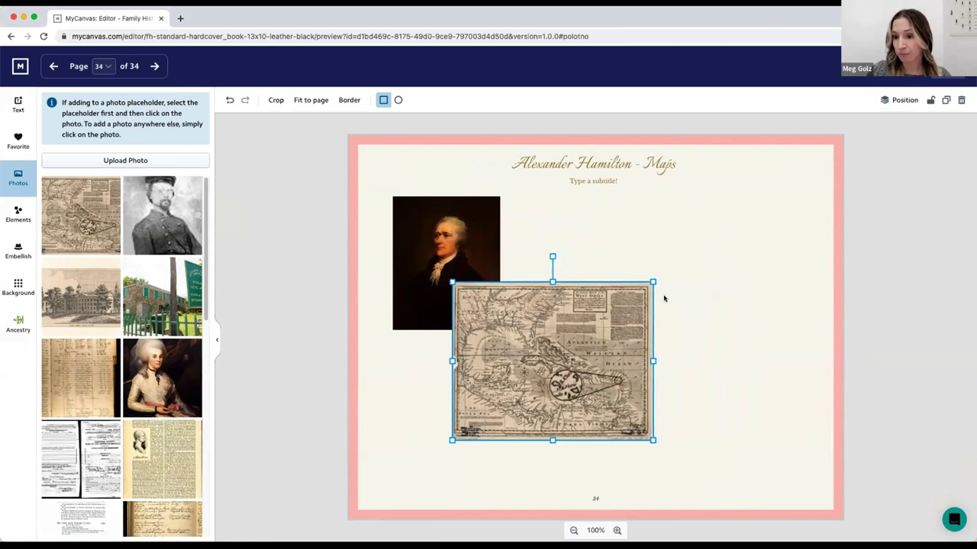
{"action": "left_click_drag", "start_coordinate": [592, 348], "coordinate": [529, 403]}
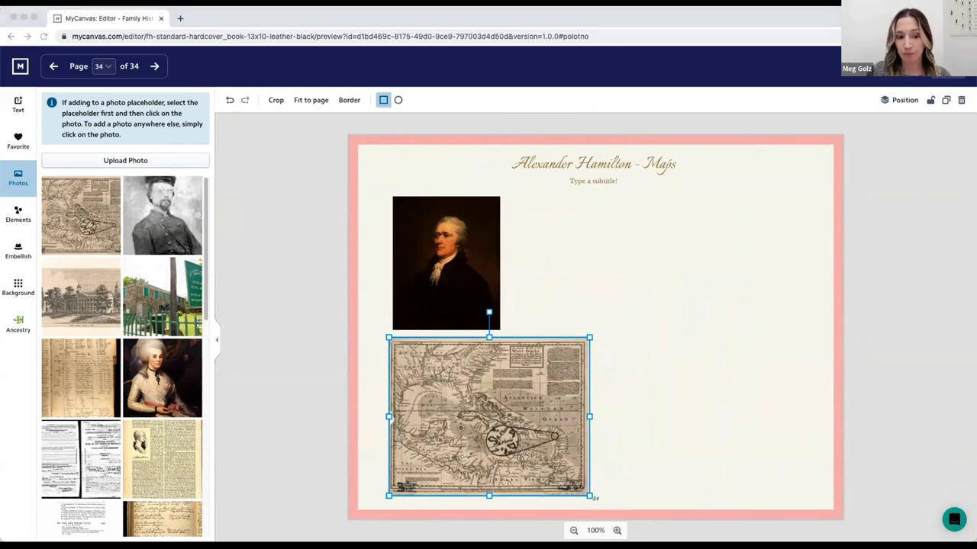
Give the West Indies map a purple border, colour 9013FE, with a thickness of about 6, and deselect the map.
{"action": "left_click", "coordinate": [494, 386]}
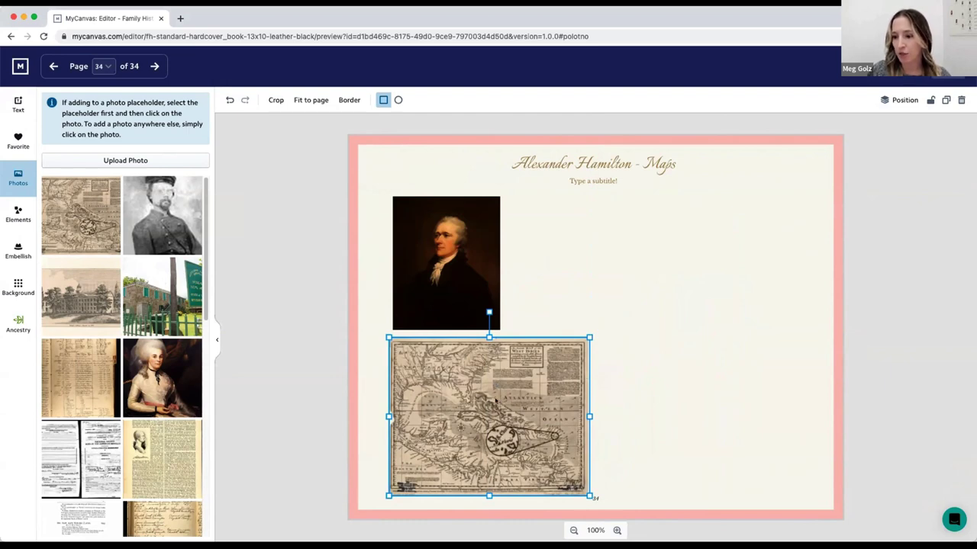
{"action": "left_click", "coordinate": [349, 100]}
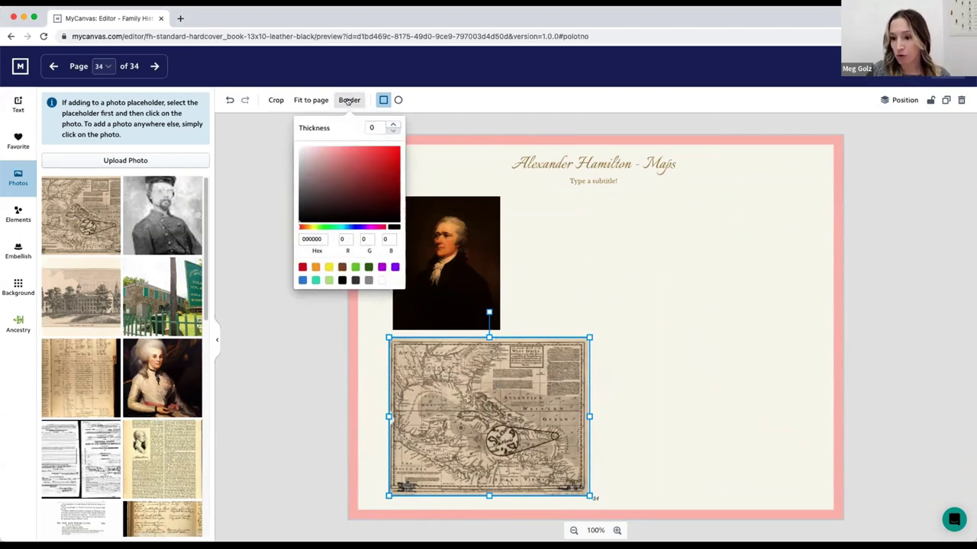
{"action": "left_click", "coordinate": [394, 267]}
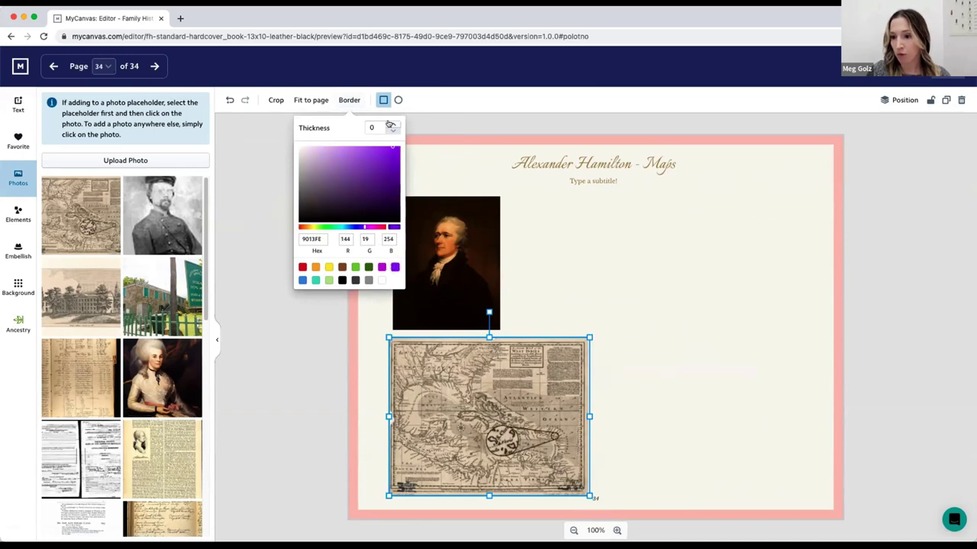
{"action": "left_click", "coordinate": [392, 124]}
{"action": "left_click", "coordinate": [392, 125]}
{"action": "left_click", "coordinate": [392, 125]}
{"action": "left_click", "coordinate": [392, 125]}
{"action": "left_click", "coordinate": [392, 124]}
{"action": "left_click", "coordinate": [392, 124]}
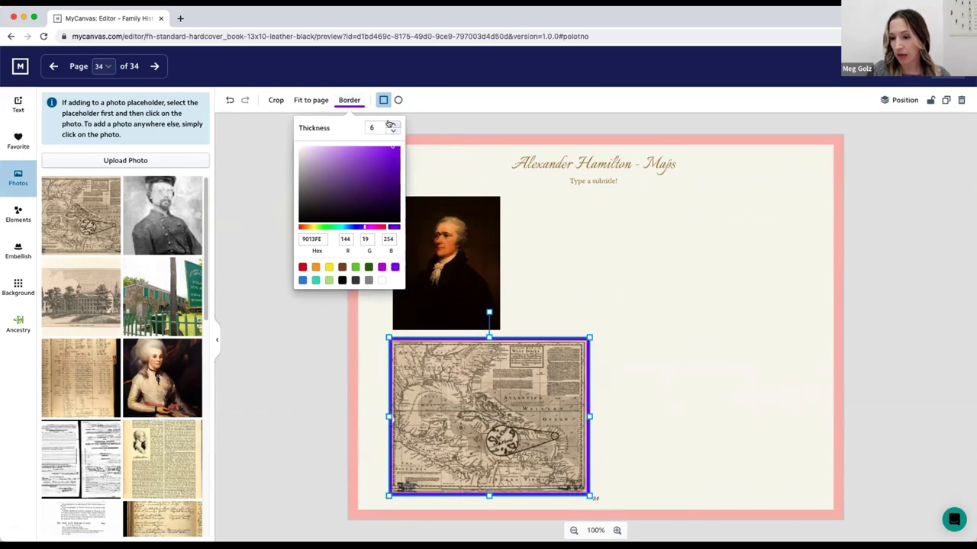
{"action": "left_click", "coordinate": [392, 124]}
{"action": "left_click", "coordinate": [667, 303]}
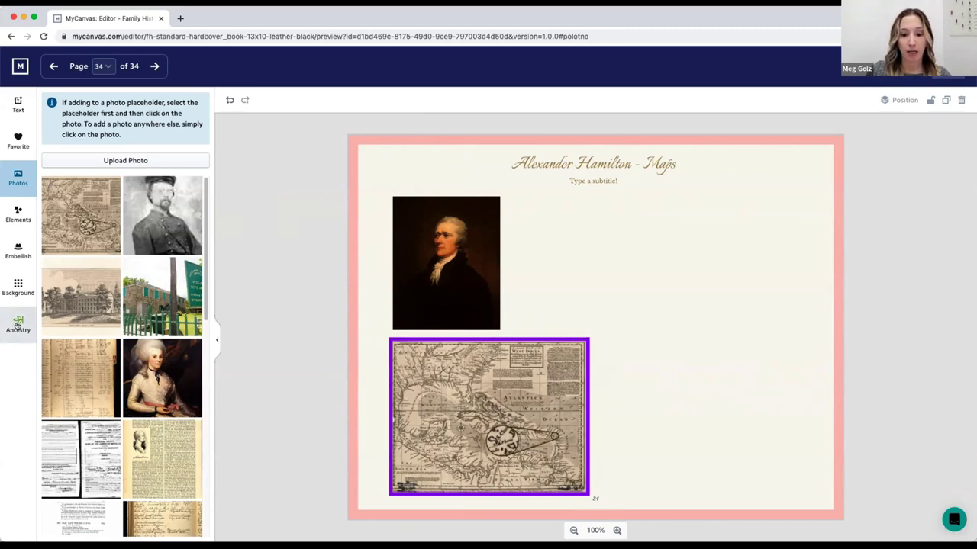
Insert a Sons of the American Revolution membership application from Alexander Hamilton's Ancestry records on the page.
{"action": "left_click", "coordinate": [16, 323]}
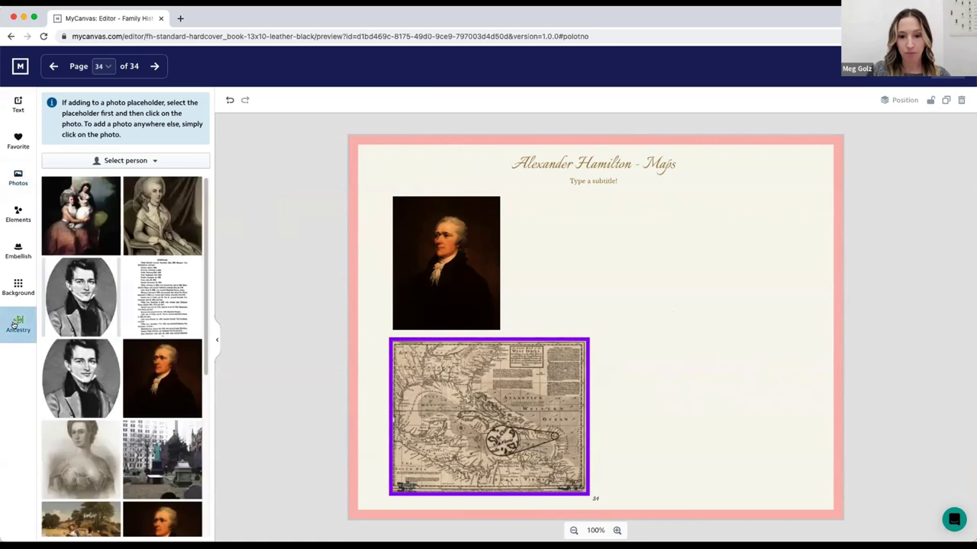
{"action": "left_click", "coordinate": [186, 160]}
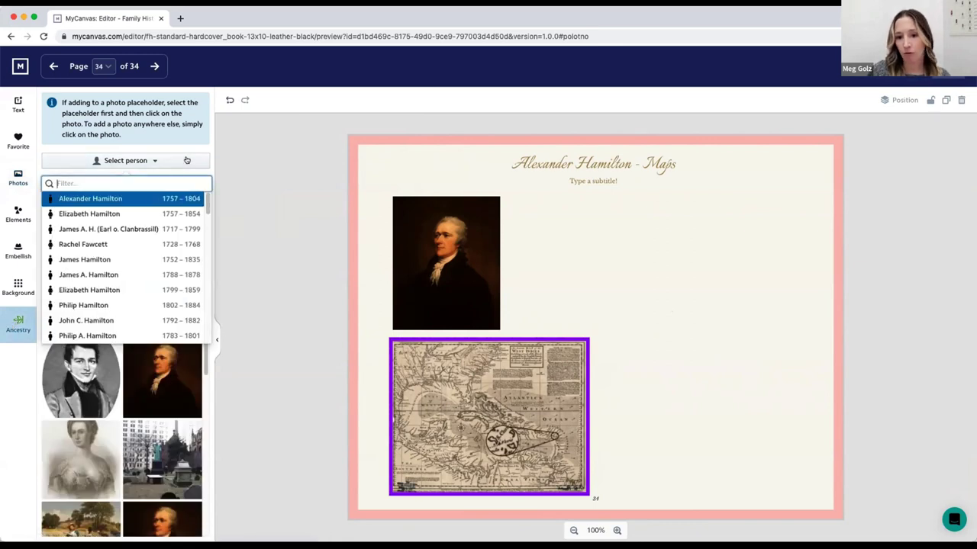
{"action": "left_click", "coordinate": [165, 198]}
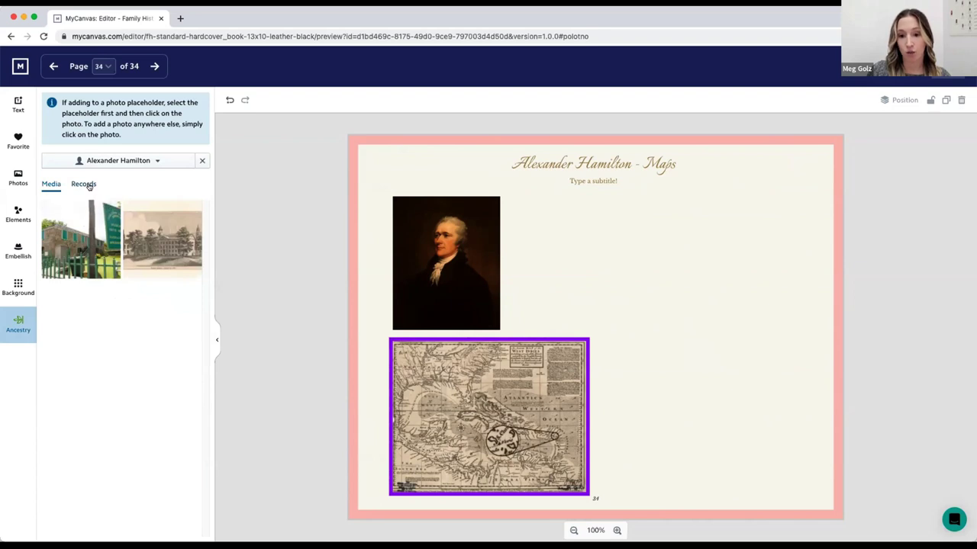
{"action": "left_click", "coordinate": [86, 184]}
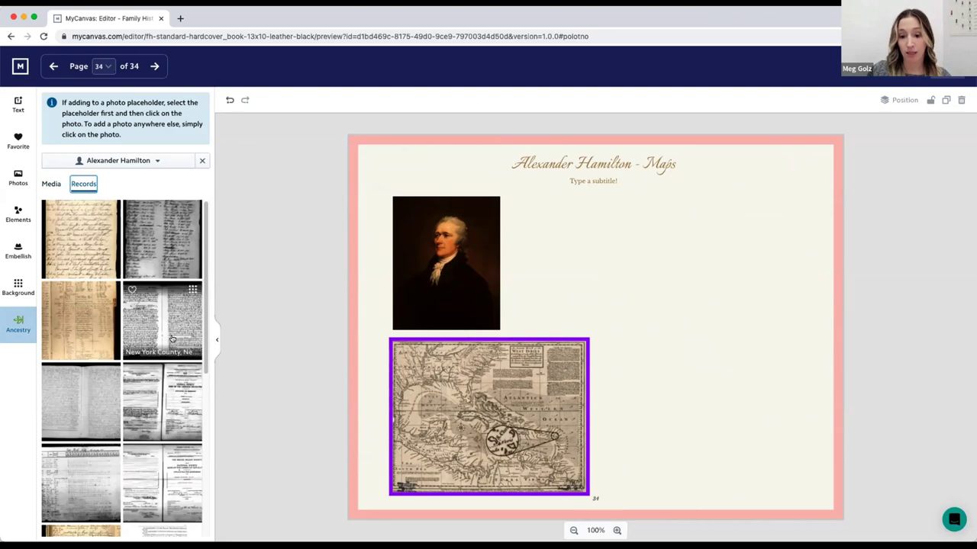
{"action": "scroll", "coordinate": [152, 406], "scroll_direction": "down", "scroll_amount": 1}
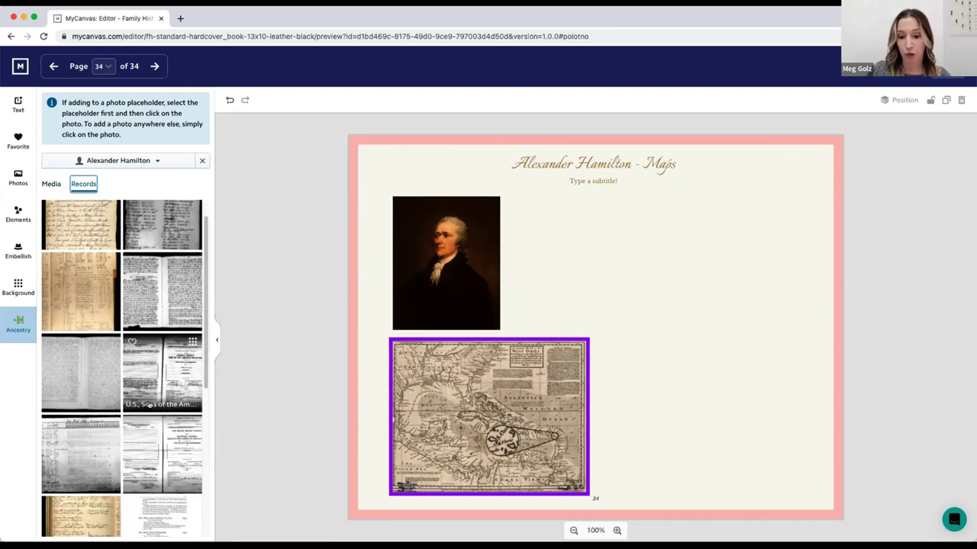
{"action": "scroll", "coordinate": [149, 404], "scroll_direction": "down", "scroll_amount": 1}
{"action": "scroll", "coordinate": [148, 404], "scroll_direction": "down", "scroll_amount": 2}
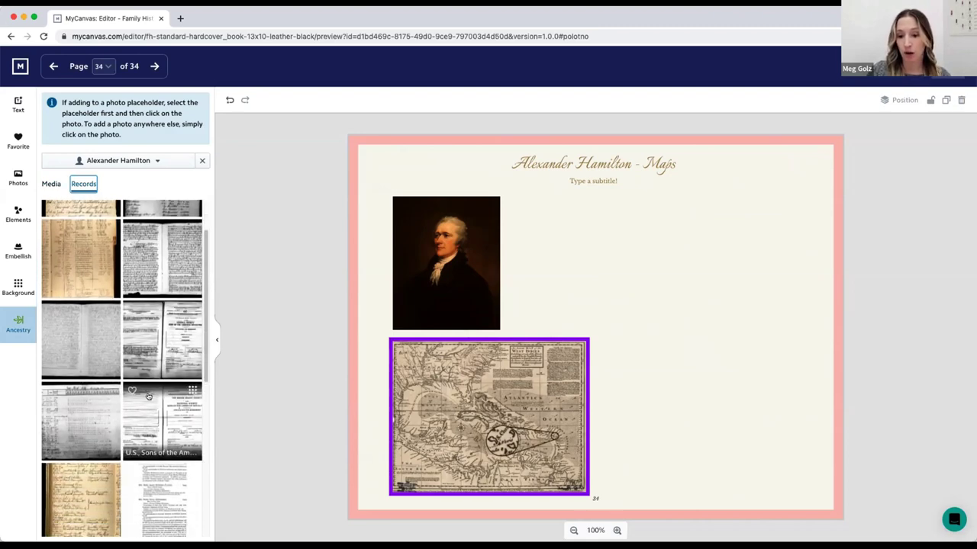
{"action": "left_click", "coordinate": [160, 329]}
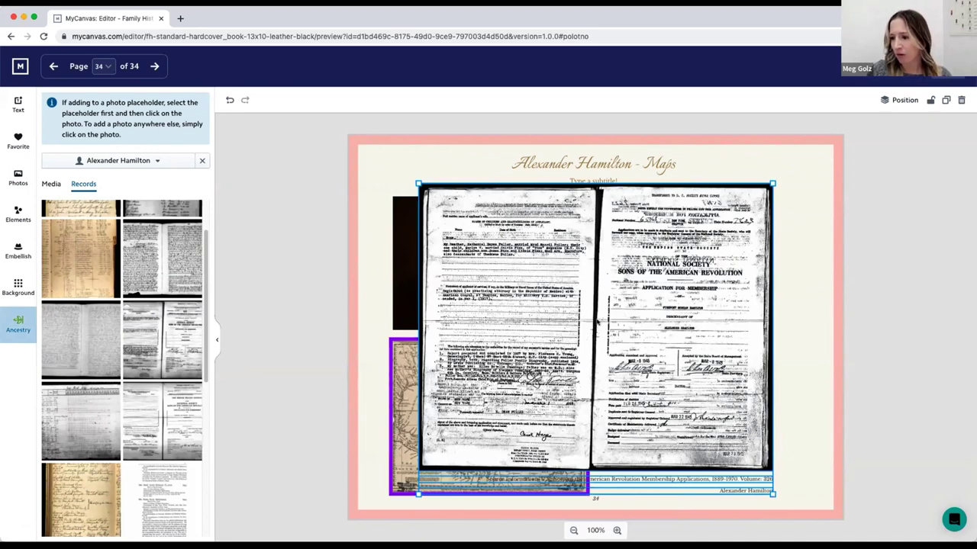
Shift the membership application record to the right and crop it to show only its right-hand page.
{"action": "left_click_drag", "start_coordinate": [596, 323], "coordinate": [633, 328]}
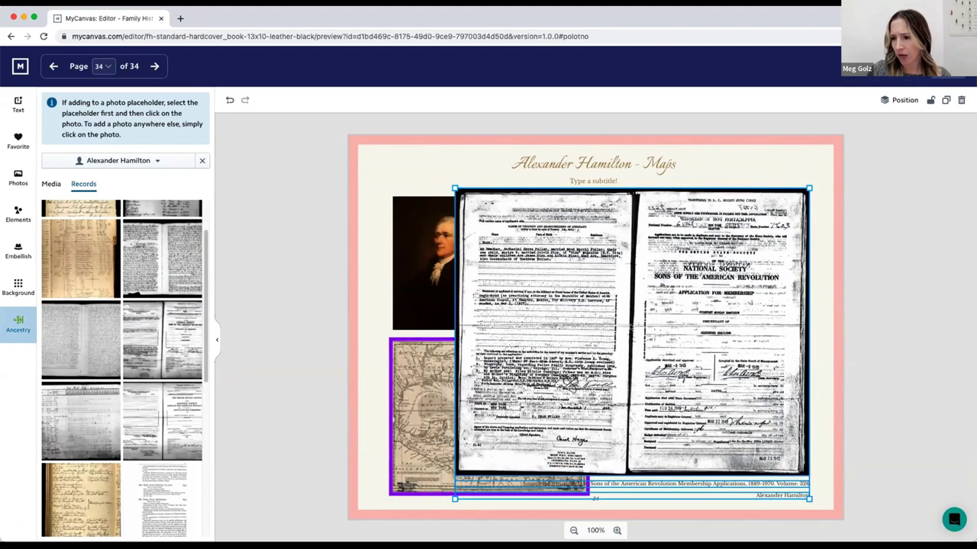
{"action": "left_click", "coordinate": [375, 290]}
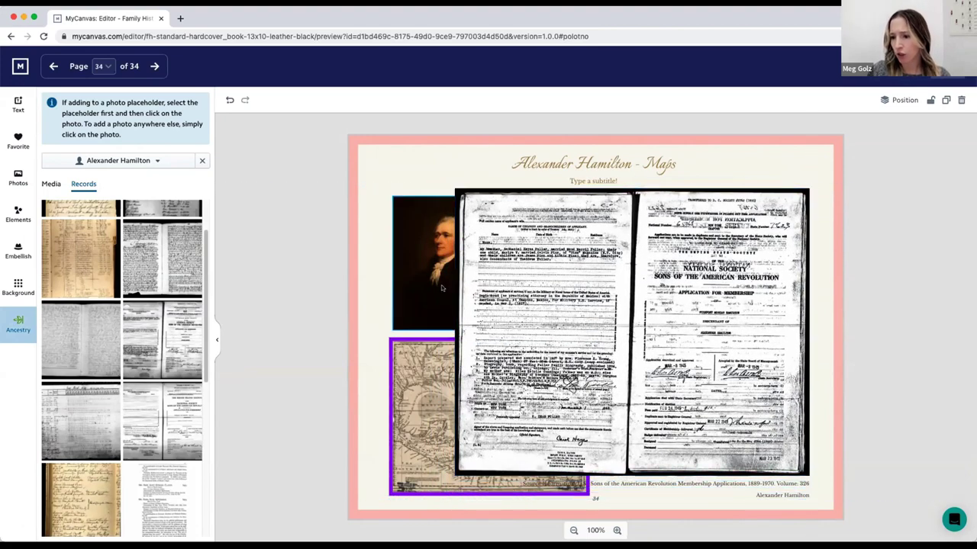
{"action": "left_click", "coordinate": [572, 279]}
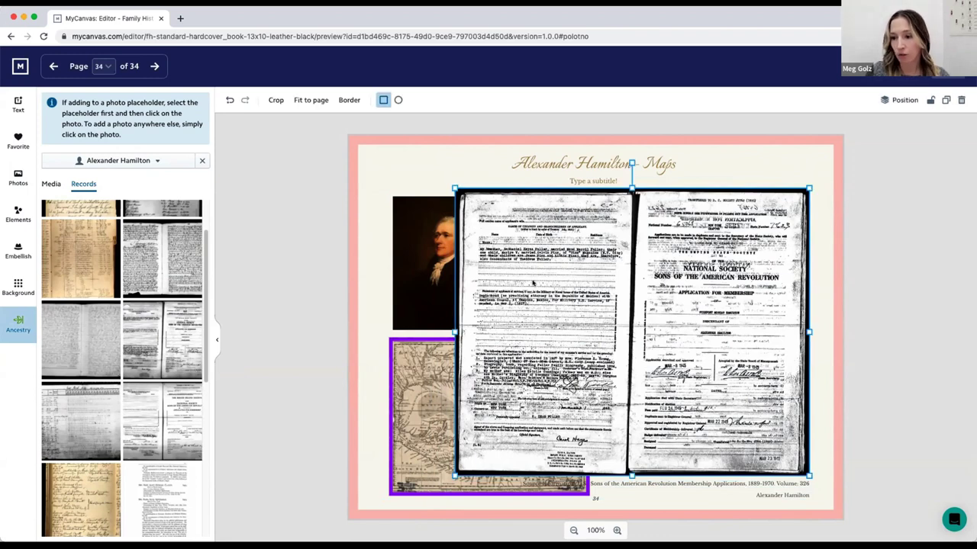
{"action": "left_click", "coordinate": [276, 101]}
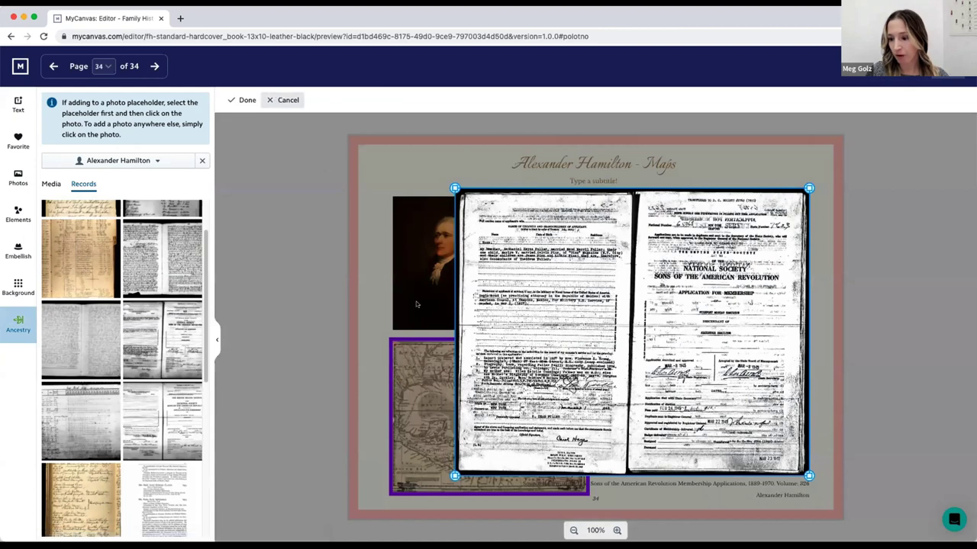
{"action": "left_click_drag", "start_coordinate": [454, 475], "coordinate": [628, 468]}
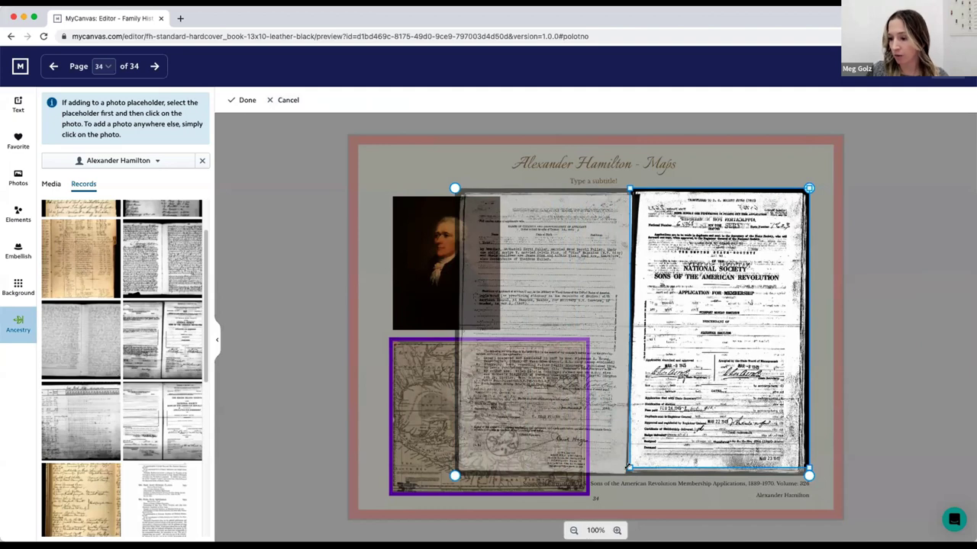
{"action": "left_click", "coordinate": [241, 100]}
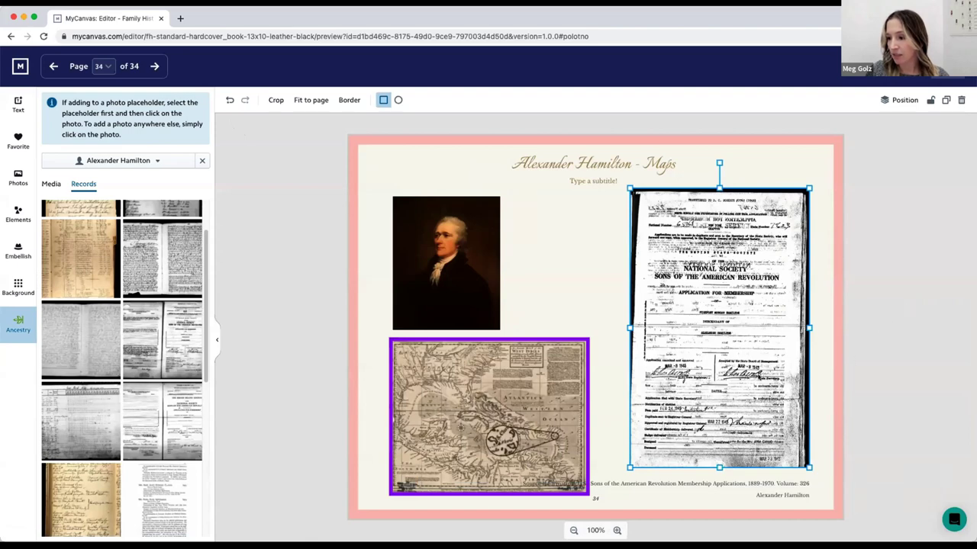
Narrow the source information caption to about the cropped record's width and place it just below the record, clear of the name caption.
{"action": "left_click", "coordinate": [654, 483]}
{"action": "left_click_drag", "start_coordinate": [454, 484], "coordinate": [625, 479]}
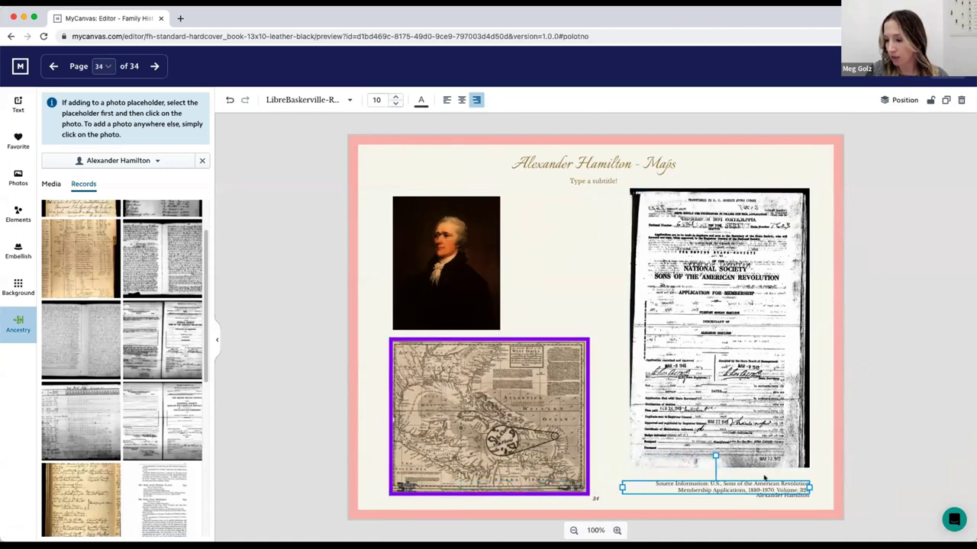
{"action": "left_click_drag", "start_coordinate": [769, 491], "coordinate": [769, 482]}
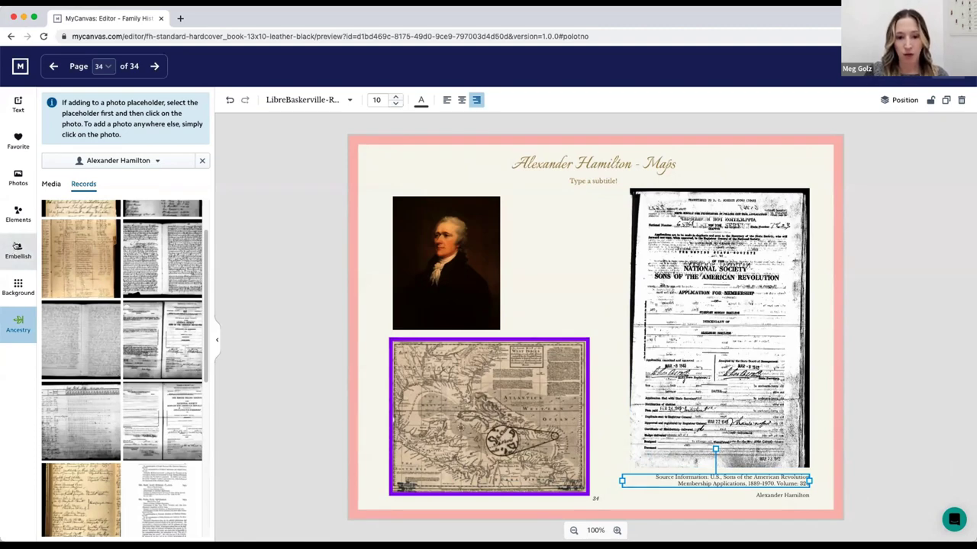
Add a Blue highlighter embellishment, shrink it, and place it over the applicant and "Descendant of" lines on the membership application.
{"action": "left_click", "coordinate": [17, 250]}
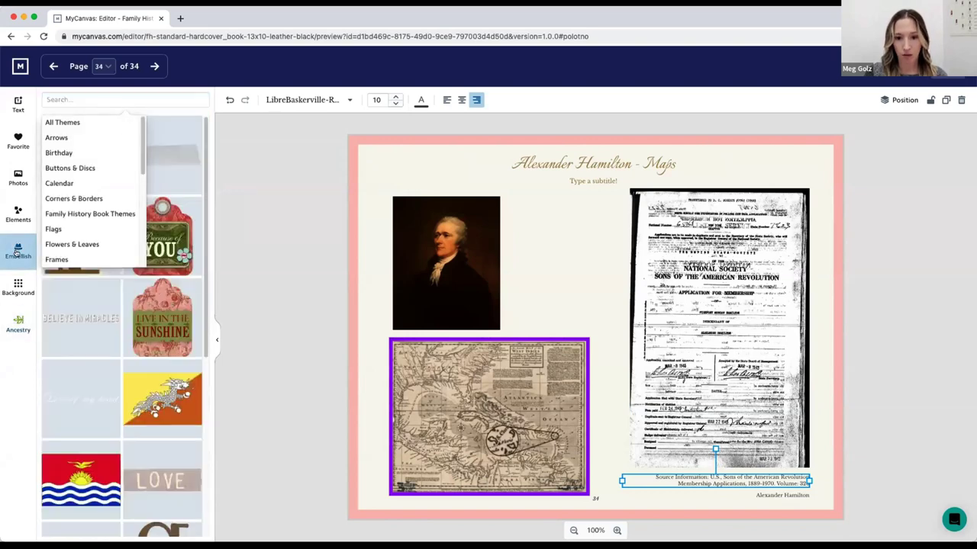
{"action": "left_click", "coordinate": [83, 99]}
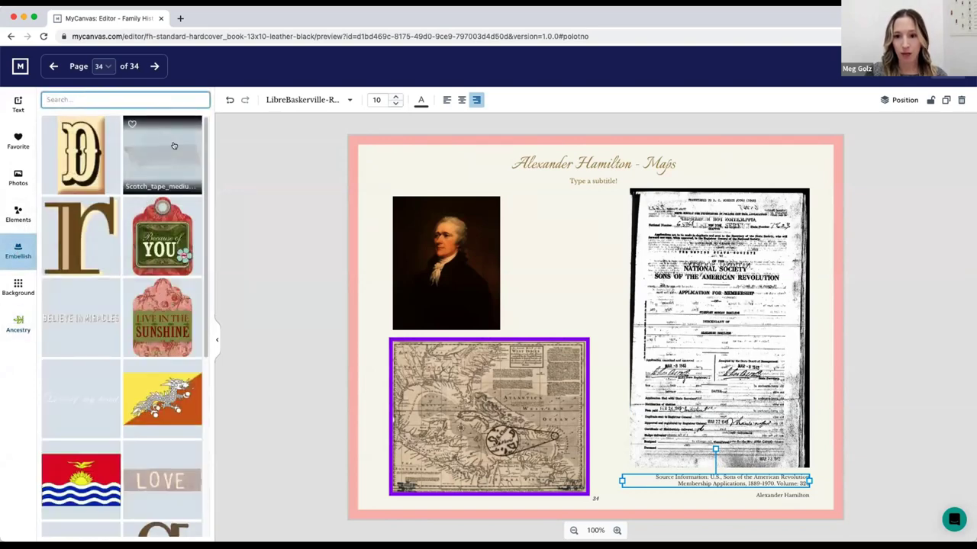
{"action": "mouse_move", "coordinate": [205, 151]}
{"action": "left_mouse_down"}
{"action": "mouse_move", "coordinate": [190, 196]}
{"action": "mouse_move", "coordinate": [217, 313]}
{"action": "mouse_move", "coordinate": [224, 405]}
{"action": "mouse_move", "coordinate": [218, 166]}
{"action": "left_mouse_up"}
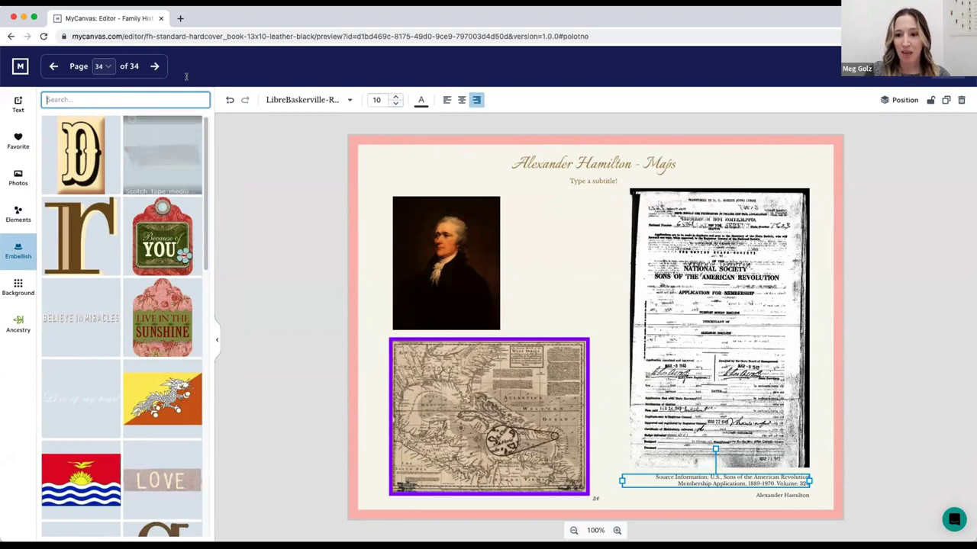
{"action": "left_click", "coordinate": [91, 97]}
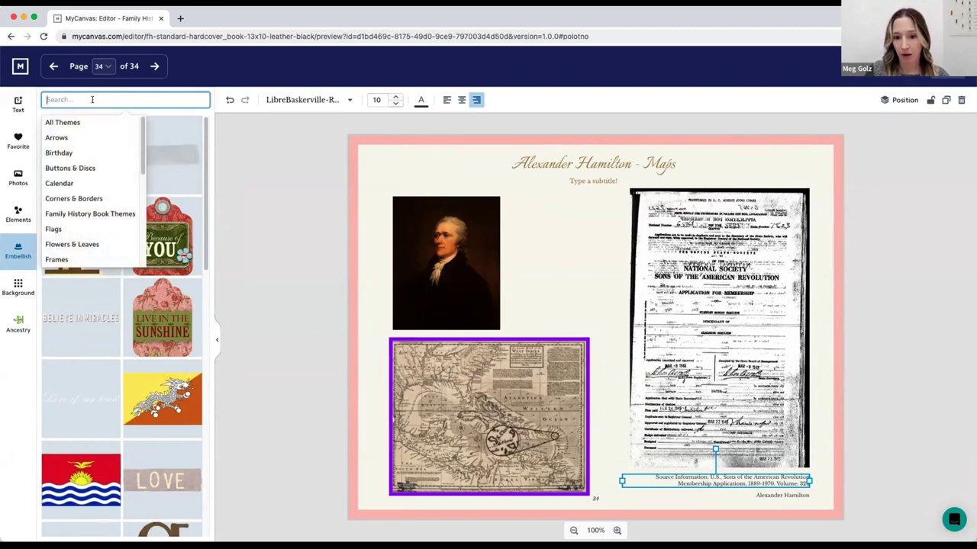
{"action": "scroll", "coordinate": [109, 154], "scroll_direction": "down", "scroll_amount": 1}
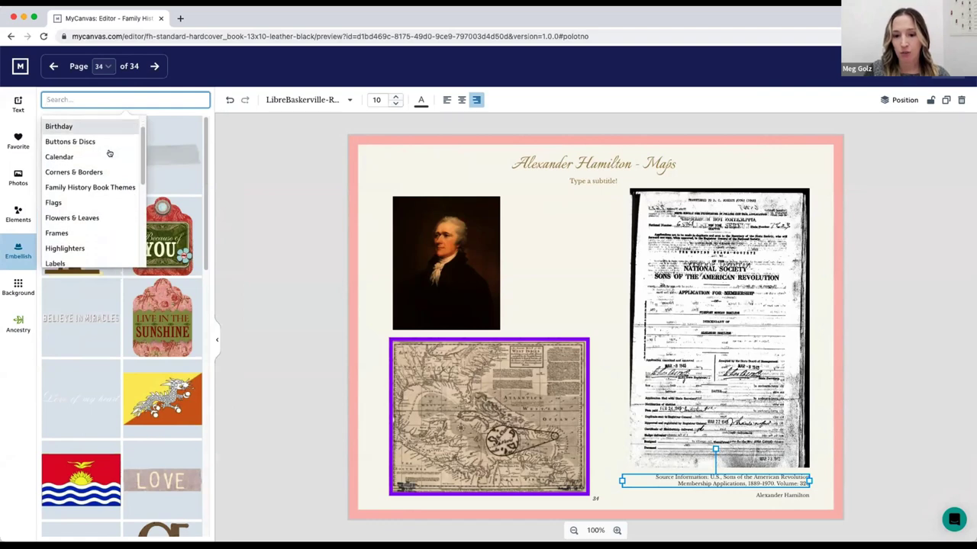
{"action": "left_click", "coordinate": [70, 249]}
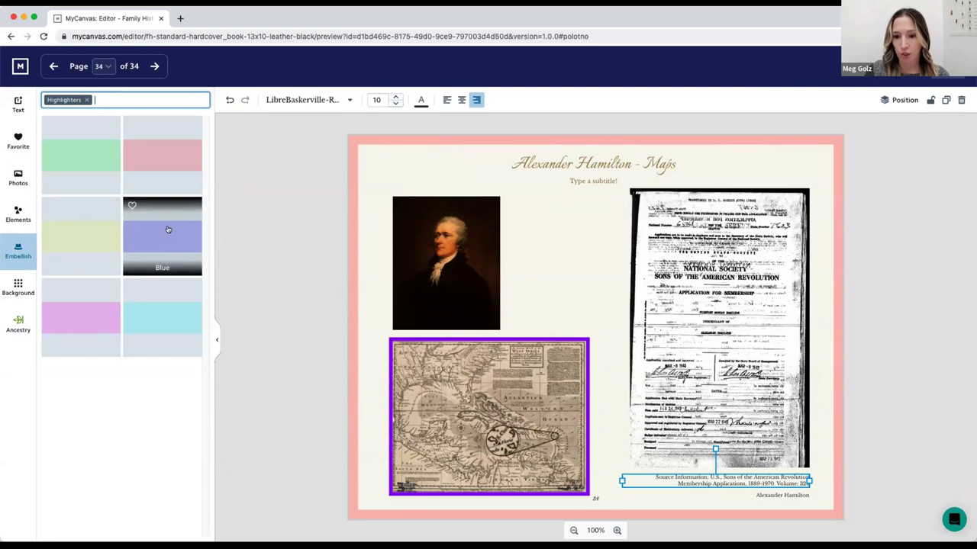
{"action": "left_click", "coordinate": [169, 229]}
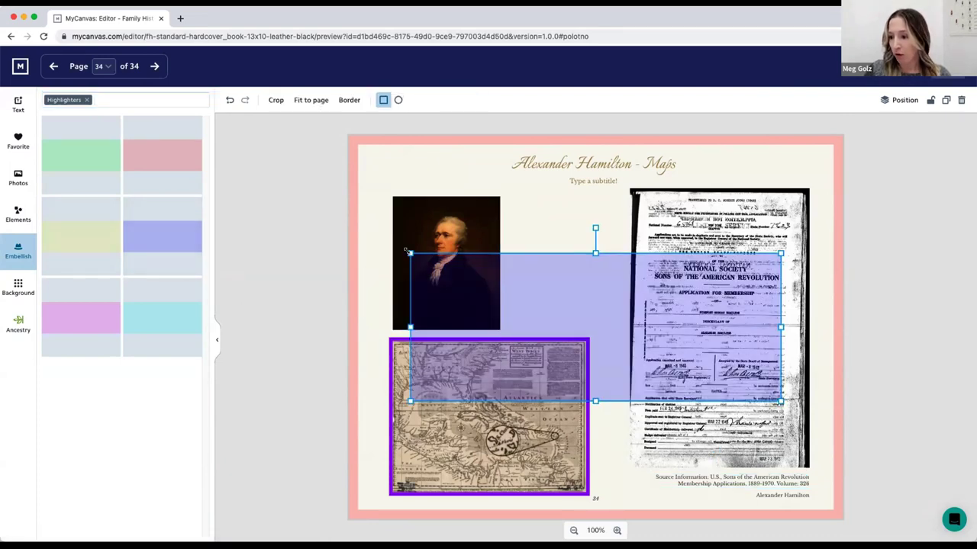
{"action": "left_click_drag", "start_coordinate": [407, 251], "coordinate": [676, 349]}
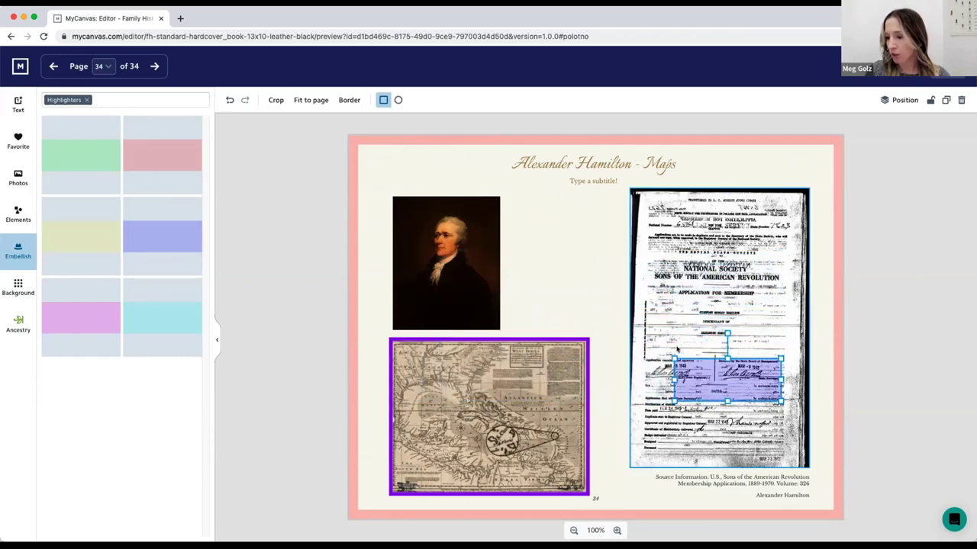
{"action": "left_click_drag", "start_coordinate": [751, 388], "coordinate": [742, 335]}
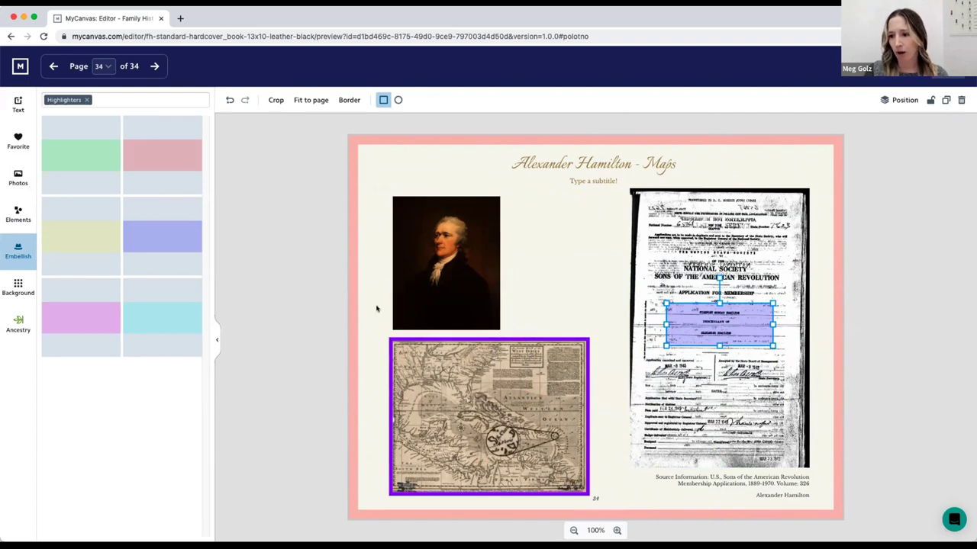
Add the wooden Frame03 embellishment from the Frames theme and size and position it around the Alexander Hamilton portrait.
{"action": "left_click", "coordinate": [85, 98]}
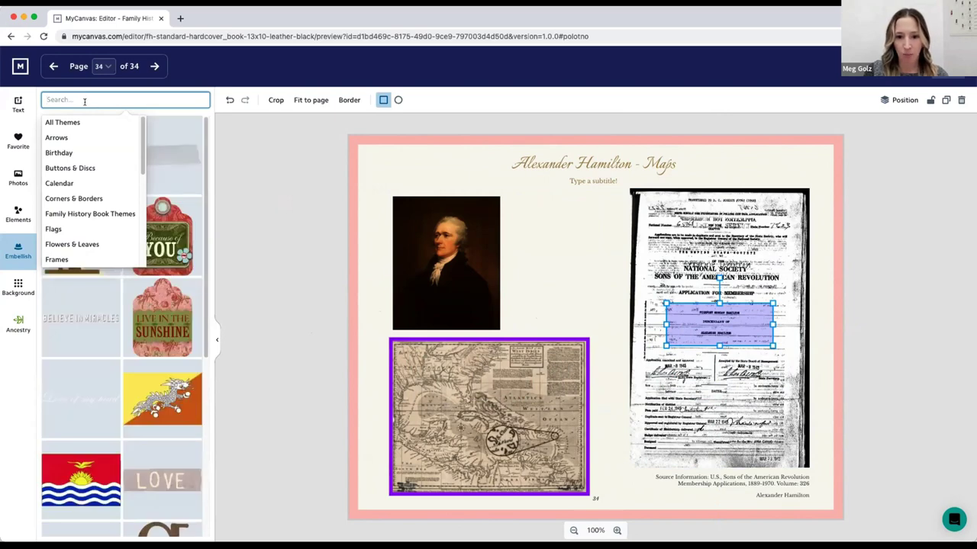
{"action": "left_click", "coordinate": [75, 260]}
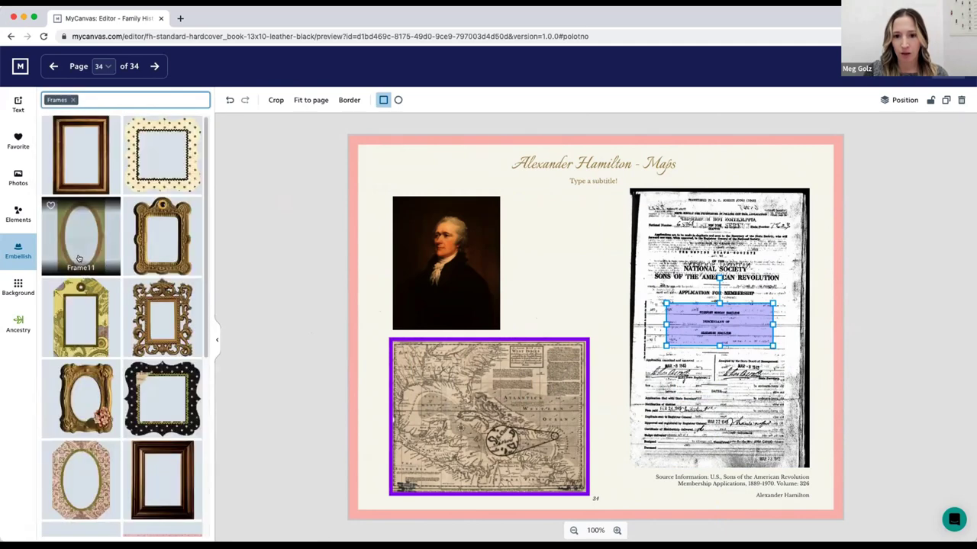
{"action": "scroll", "coordinate": [200, 339], "scroll_direction": "down", "scroll_amount": 5}
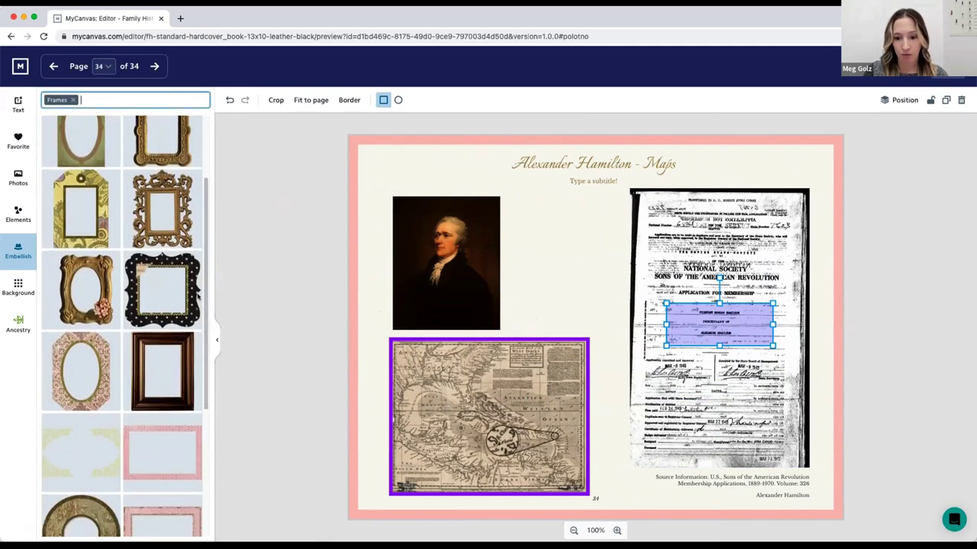
{"action": "scroll", "coordinate": [200, 305], "scroll_direction": "up", "scroll_amount": 5}
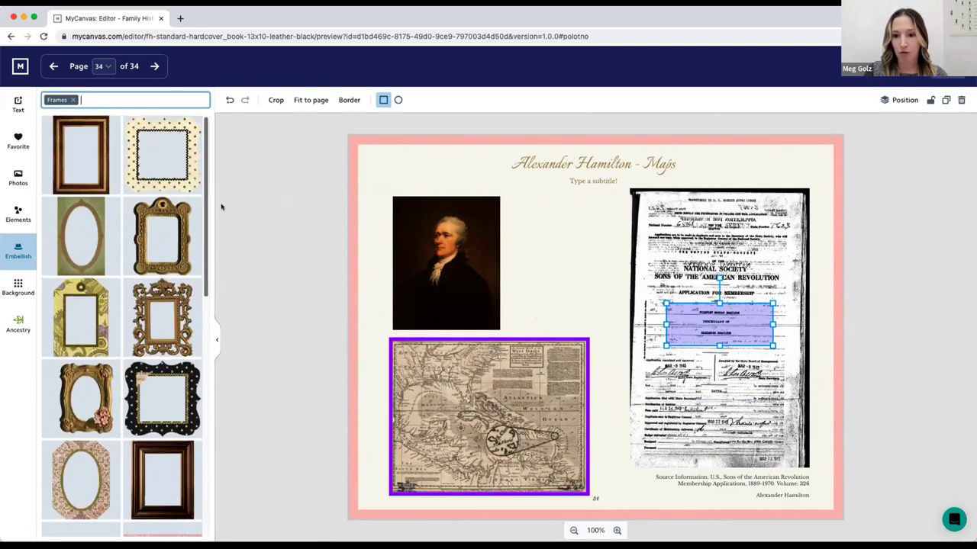
{"action": "left_click", "coordinate": [89, 154]}
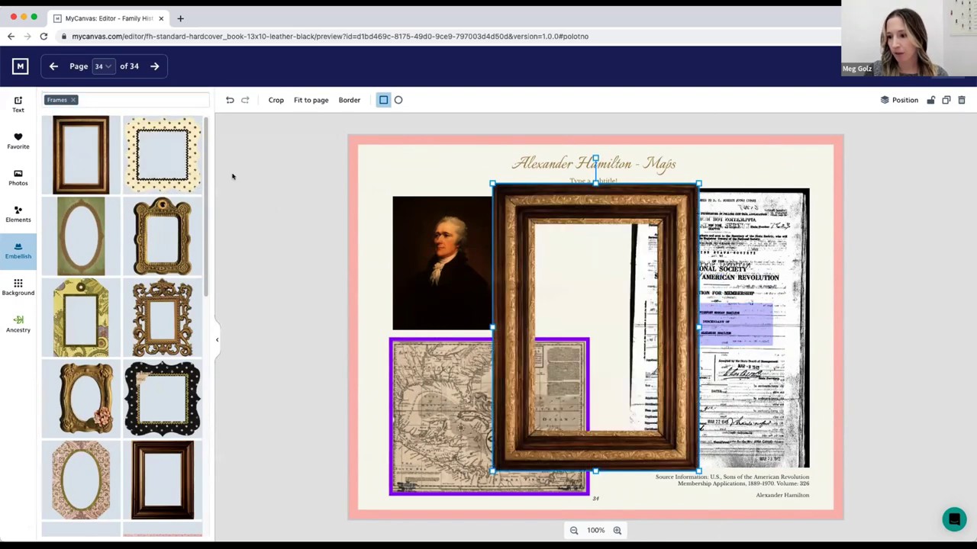
{"action": "left_click_drag", "start_coordinate": [698, 185], "coordinate": [499, 185]}
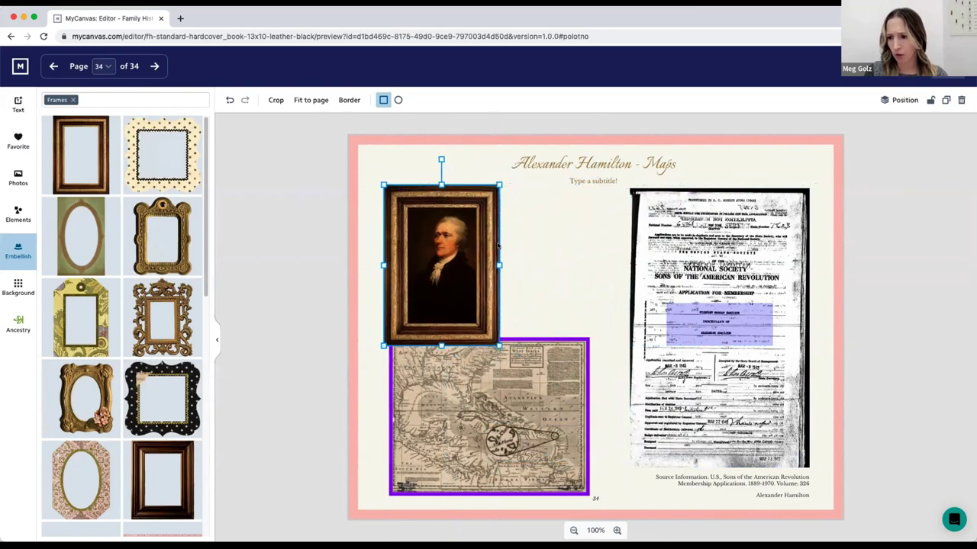
{"action": "left_click_drag", "start_coordinate": [500, 247], "coordinate": [501, 245]}
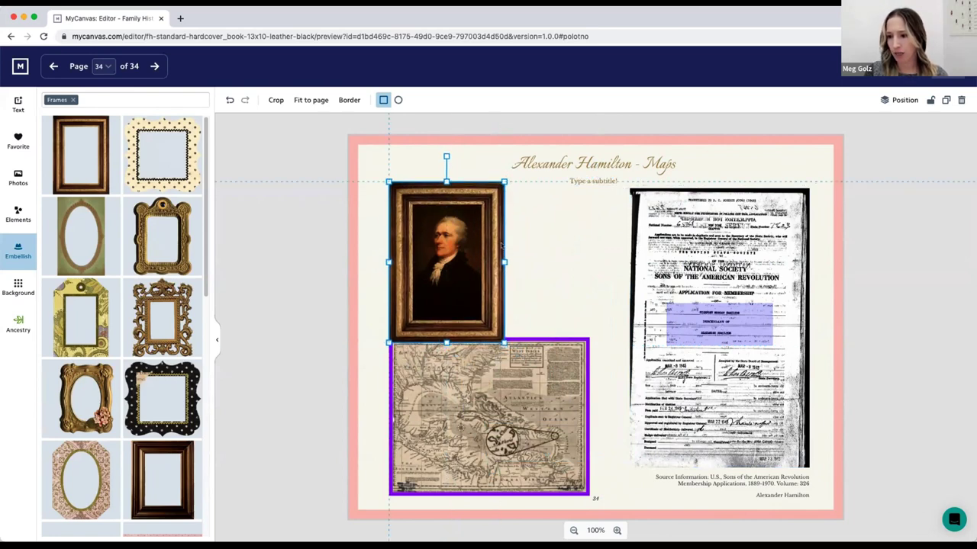
Shrink the West Indies map to about 90% of its size, shift it slightly right below the framed portrait, and deselect it.
{"action": "left_click", "coordinate": [586, 343]}
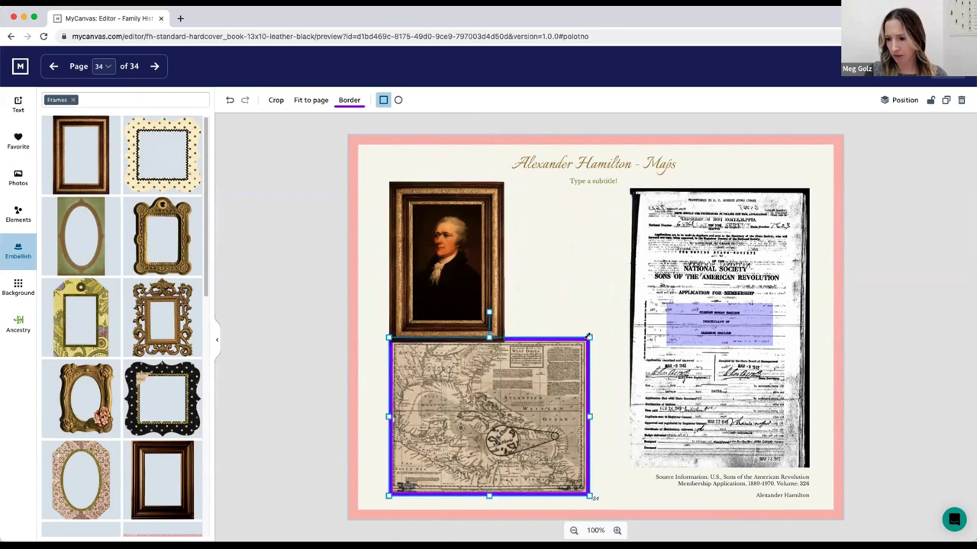
{"action": "left_click_drag", "start_coordinate": [588, 337], "coordinate": [567, 355]}
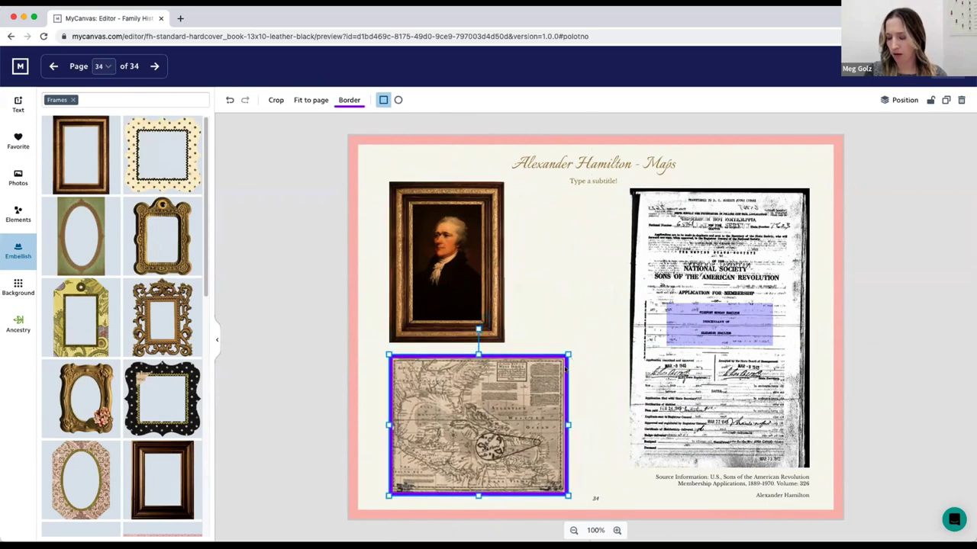
{"action": "left_click_drag", "start_coordinate": [531, 399], "coordinate": [548, 394]}
{"action": "left_click", "coordinate": [541, 272]}
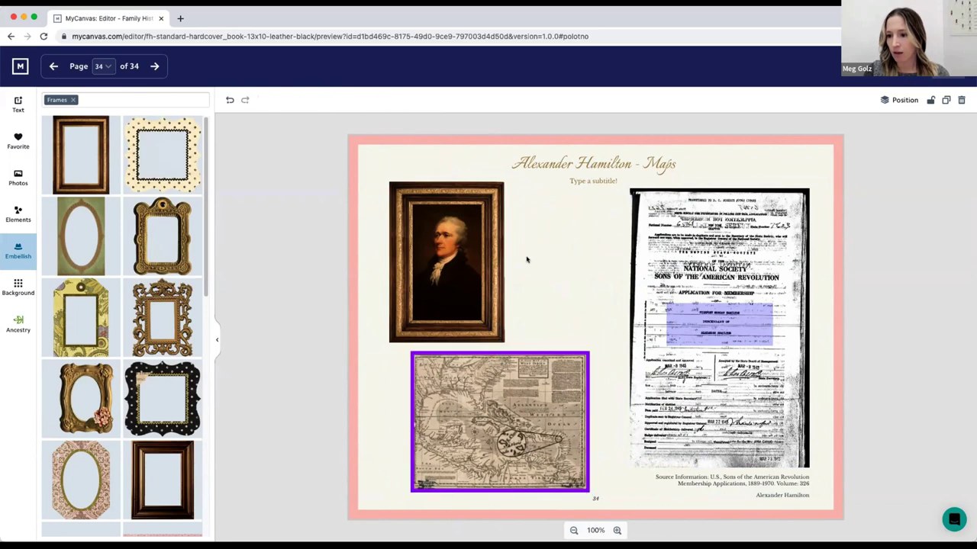
Mark the wooden Frame03 embellishment as a favorite and display the favorite embellishments.
{"action": "left_click", "coordinate": [493, 249]}
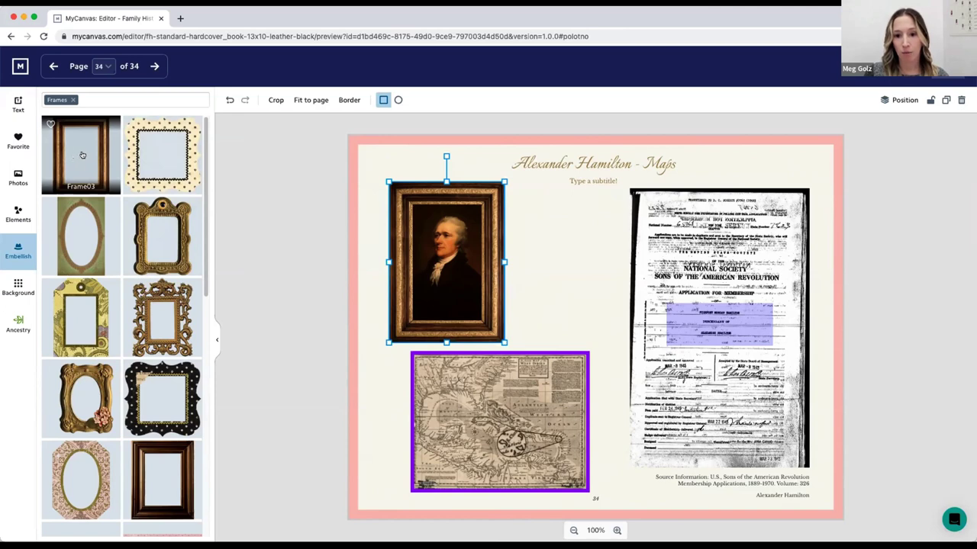
{"action": "left_click", "coordinate": [50, 123]}
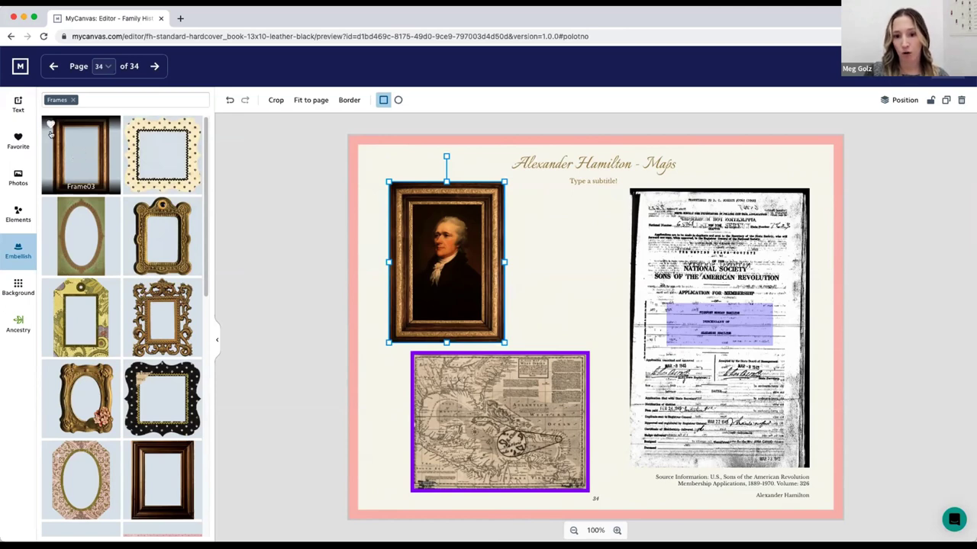
{"action": "left_click", "coordinate": [10, 145]}
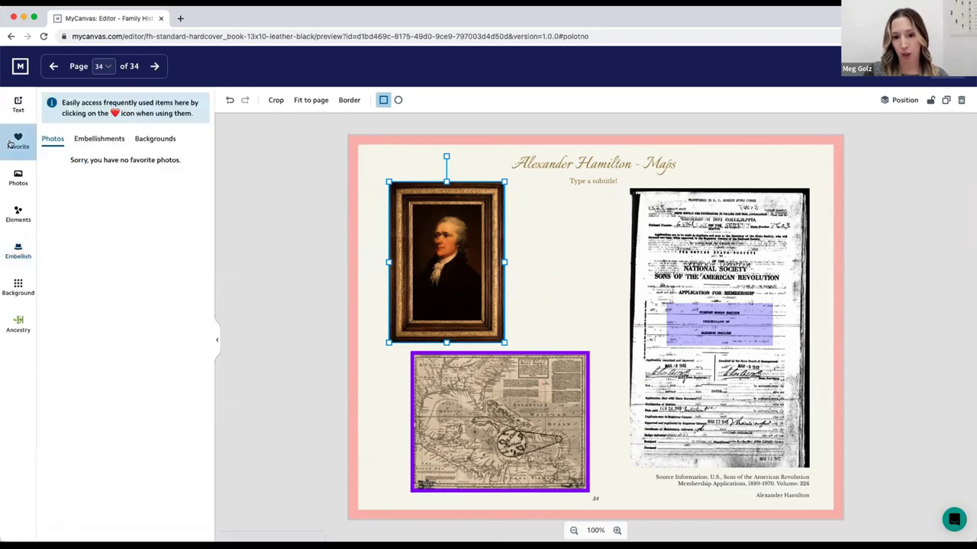
{"action": "left_click", "coordinate": [80, 141]}
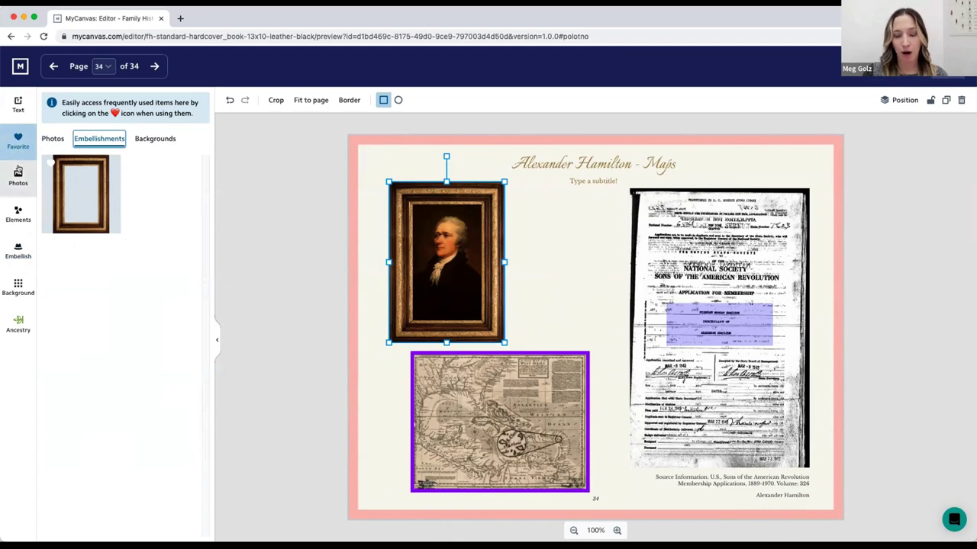
Apply the Coffee Stain background to only this page and deselect the framed portrait.
{"action": "left_click", "coordinate": [18, 289]}
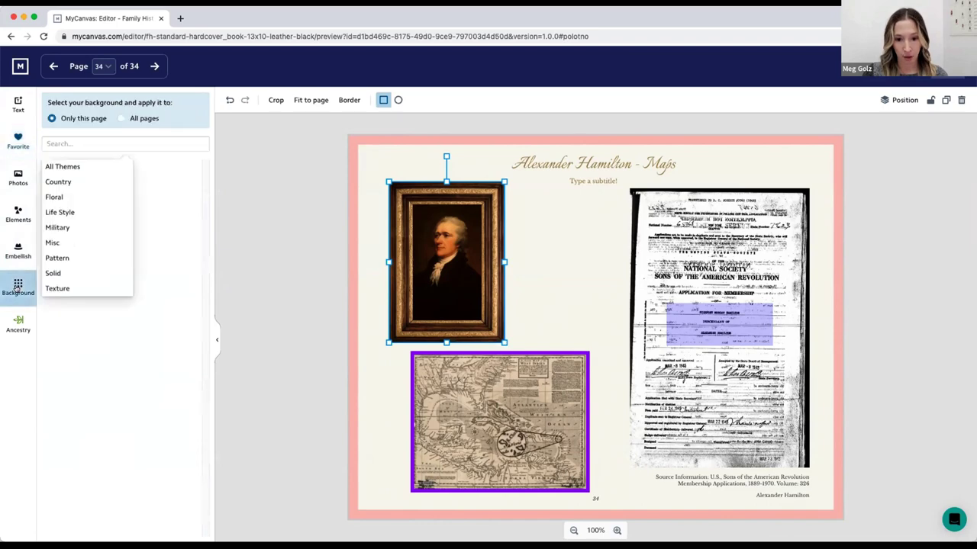
{"action": "left_click", "coordinate": [100, 140]}
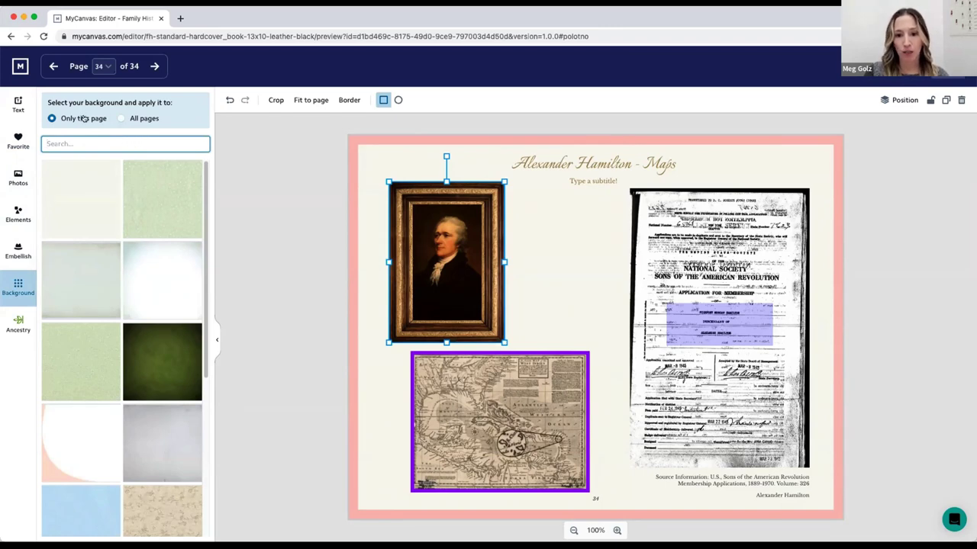
{"action": "left_click", "coordinate": [121, 118]}
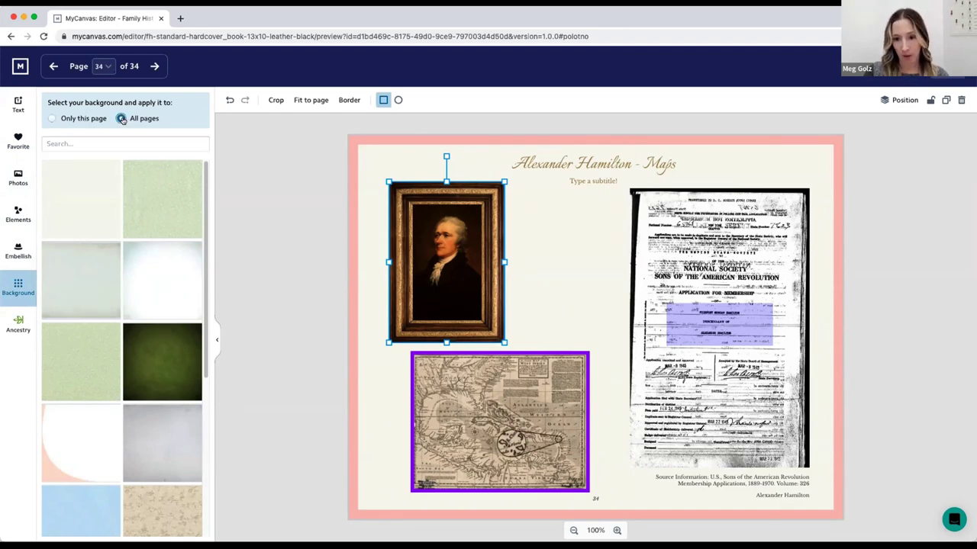
{"action": "left_click", "coordinate": [50, 119]}
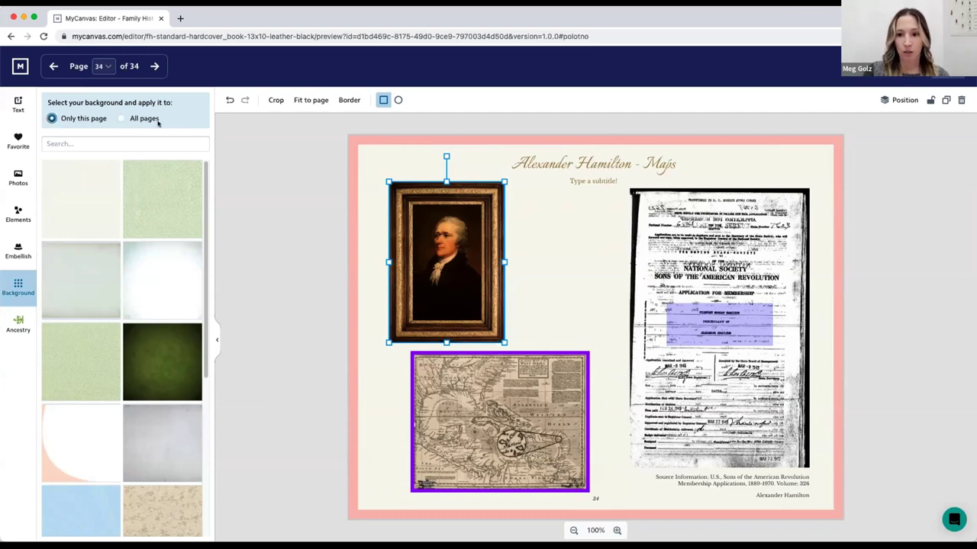
{"action": "scroll", "coordinate": [171, 248], "scroll_direction": "down", "scroll_amount": 4}
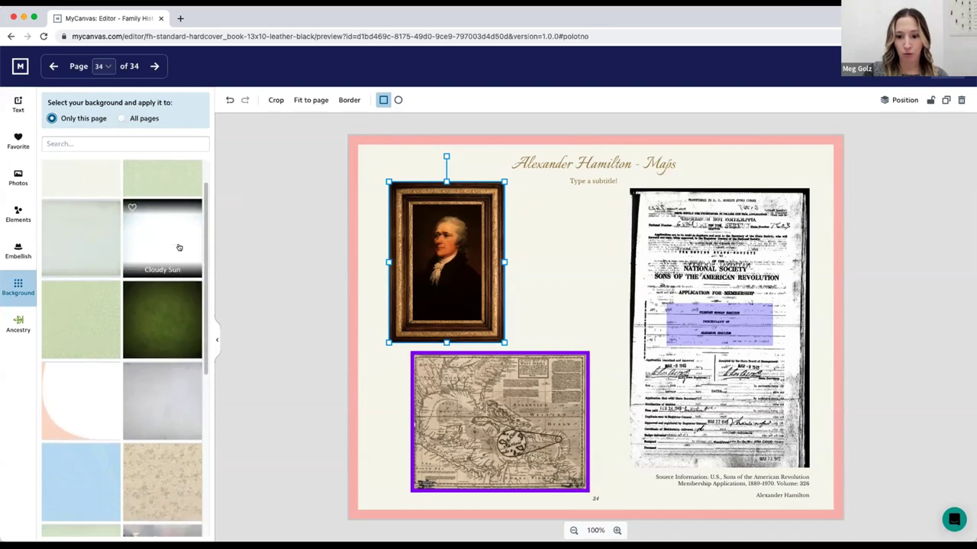
{"action": "scroll", "coordinate": [169, 249], "scroll_direction": "down", "scroll_amount": 2}
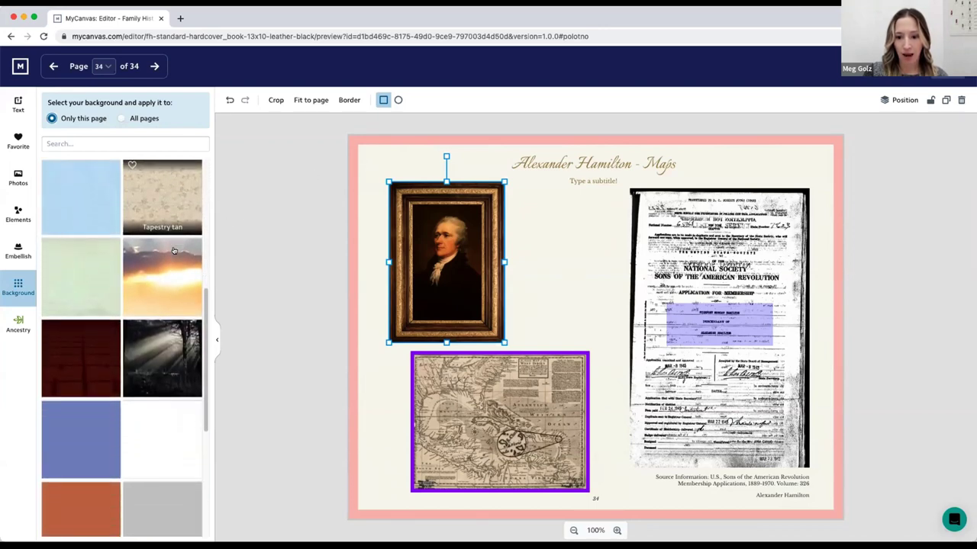
{"action": "scroll", "coordinate": [183, 251], "scroll_direction": "down", "scroll_amount": 5}
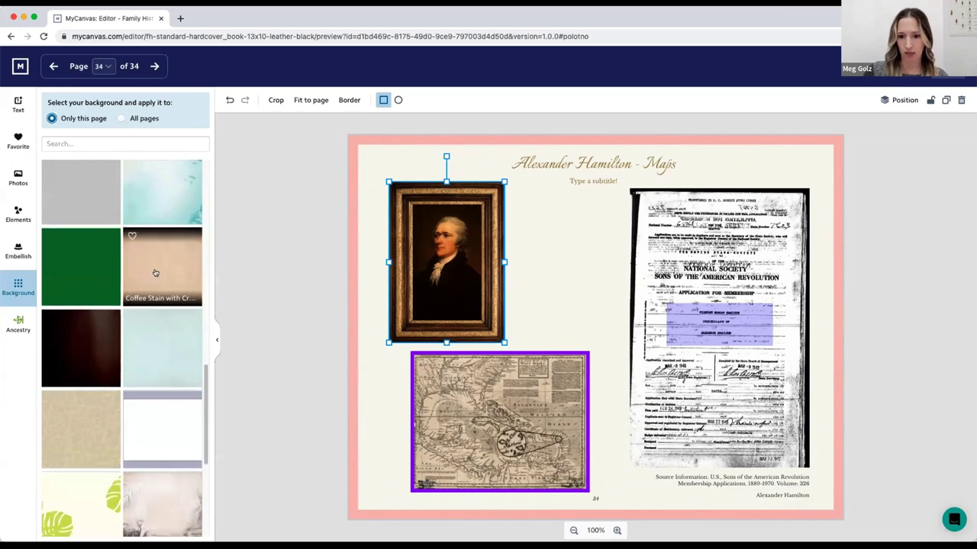
{"action": "left_click", "coordinate": [163, 267]}
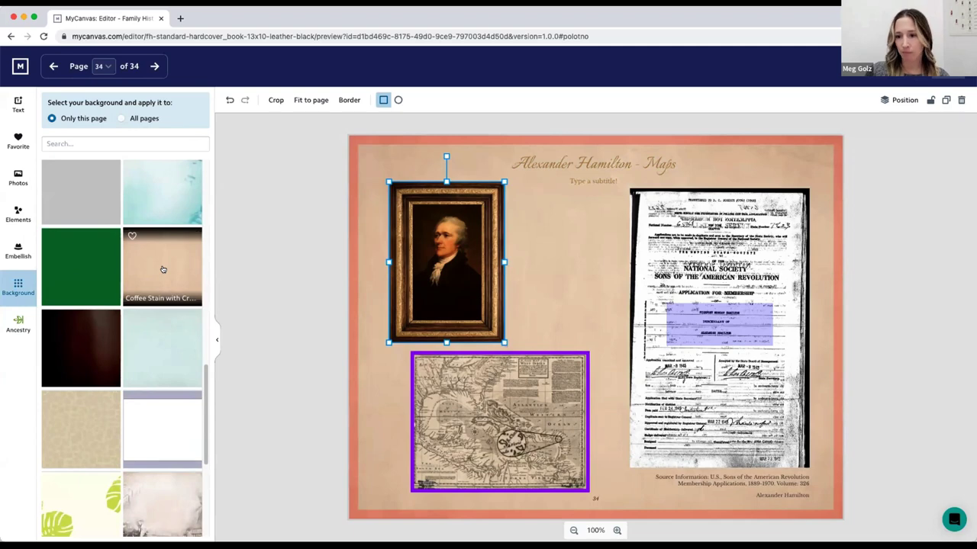
{"action": "left_click", "coordinate": [360, 260]}
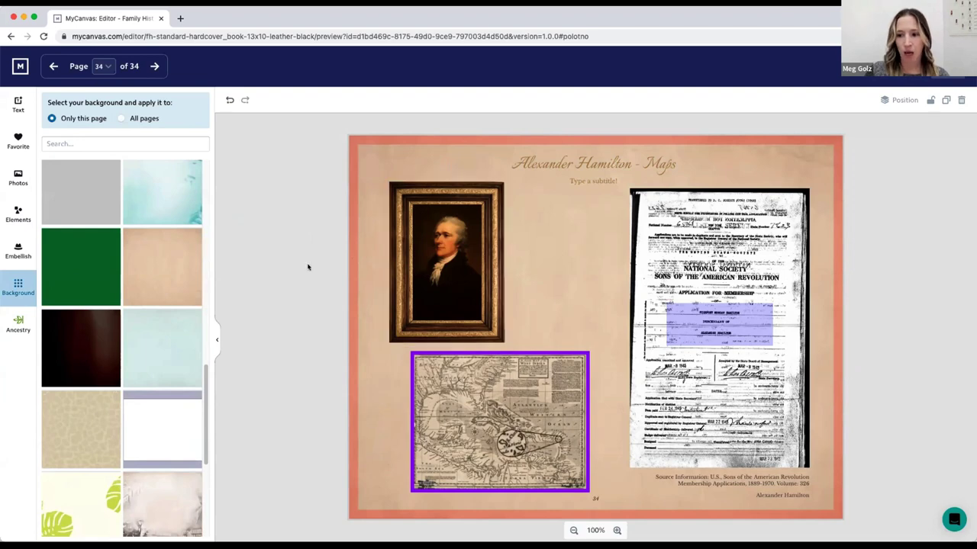
Mark the Coffee Stain background as a favorite and display the favorite backgrounds.
{"action": "left_click", "coordinate": [132, 236]}
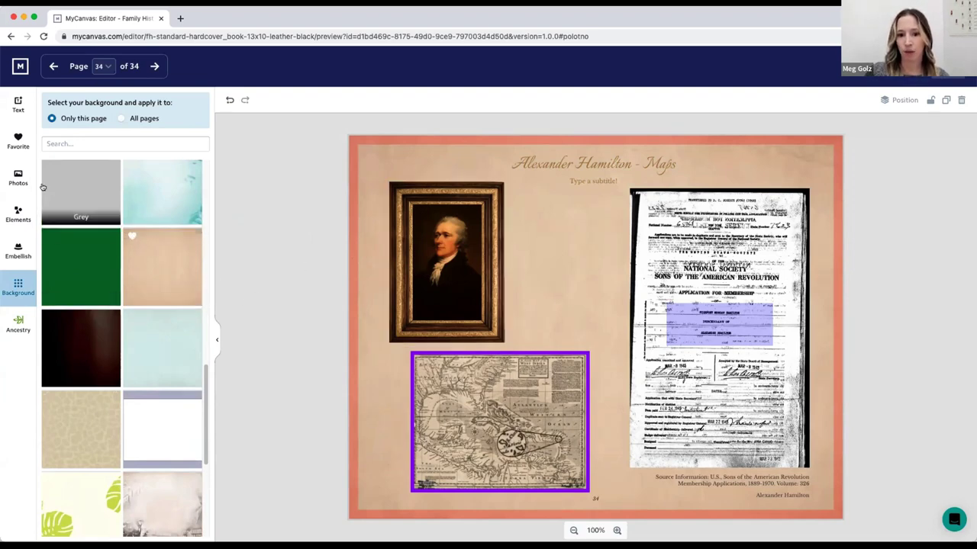
{"action": "left_click", "coordinate": [19, 140]}
{"action": "left_click", "coordinate": [142, 138]}
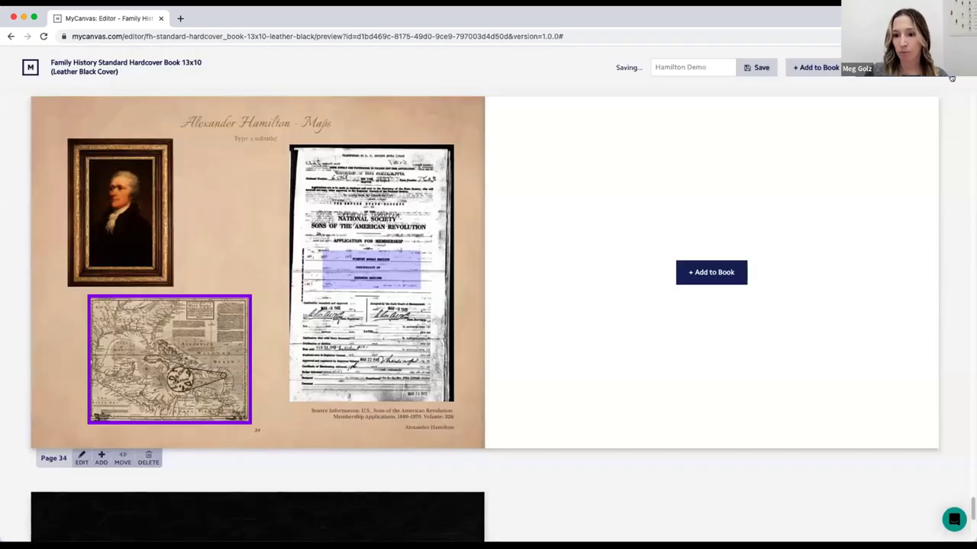
{"action": "scroll", "coordinate": [273, 253], "scroll_direction": "up", "scroll_amount": 1}
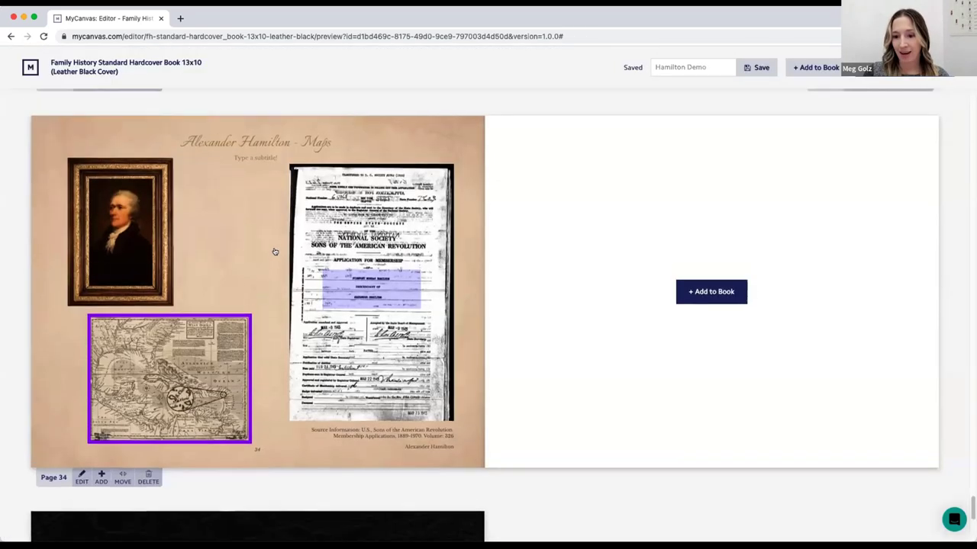
{"action": "scroll", "coordinate": [275, 251], "scroll_direction": "down", "scroll_amount": 1}
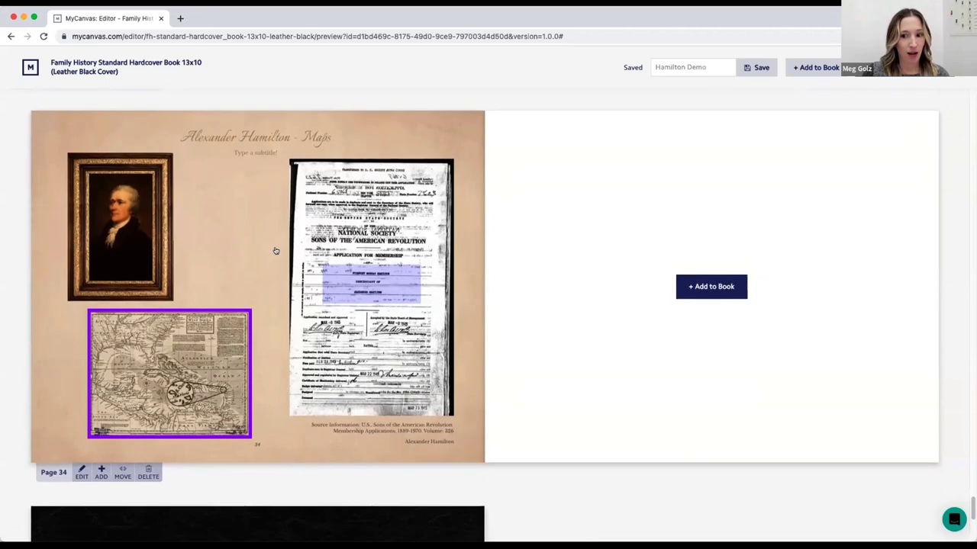
{"action": "scroll", "coordinate": [276, 251], "scroll_direction": "up", "scroll_amount": 1}
{"action": "scroll", "coordinate": [275, 251], "scroll_direction": "down", "scroll_amount": 1}
{"action": "scroll", "coordinate": [276, 251], "scroll_direction": "down", "scroll_amount": 1}
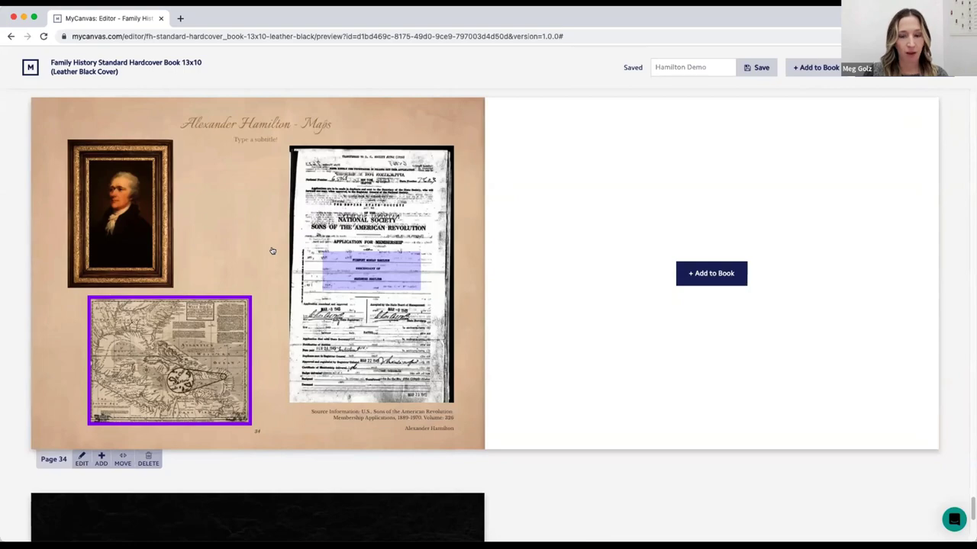
Change the page 7 entry in the Table of Contents to "Alexander Hamilton - Add whatever" and return to the book preview.
{"action": "scroll", "coordinate": [252, 251], "scroll_direction": "up", "scroll_amount": 10}
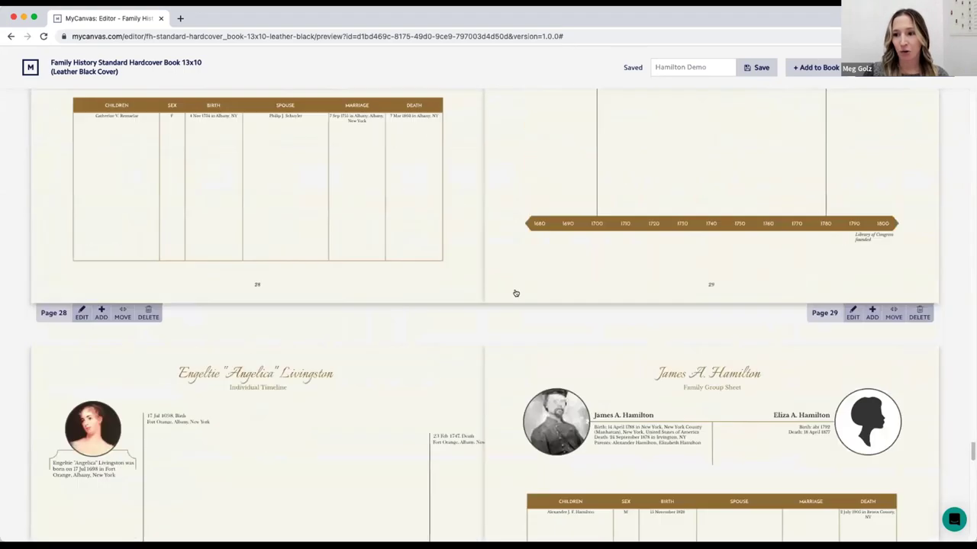
{"action": "scroll", "coordinate": [515, 293], "scroll_direction": "up", "scroll_amount": 20}
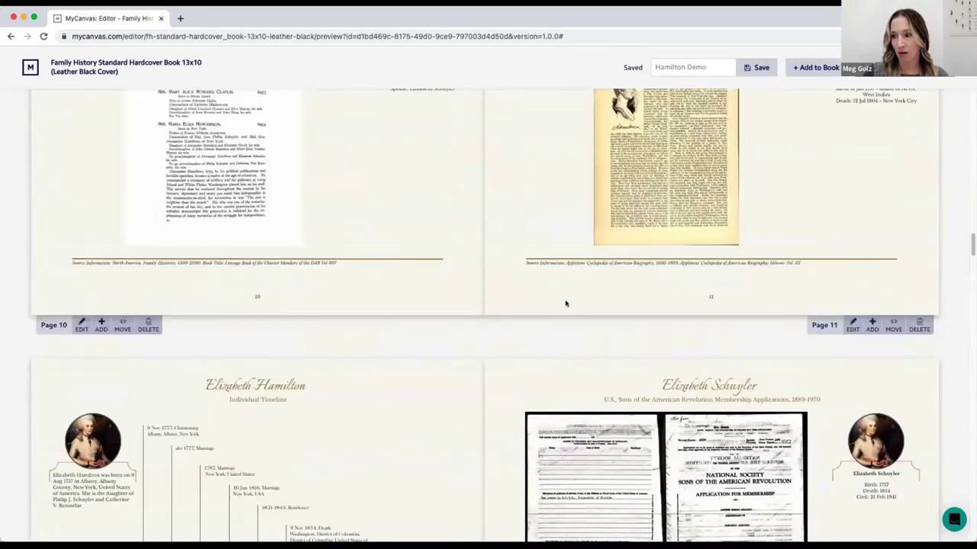
{"action": "scroll", "coordinate": [566, 303], "scroll_direction": "up", "scroll_amount": 15}
{"action": "scroll", "coordinate": [588, 306], "scroll_direction": "down", "scroll_amount": 5}
{"action": "scroll", "coordinate": [587, 300], "scroll_direction": "up", "scroll_amount": 1}
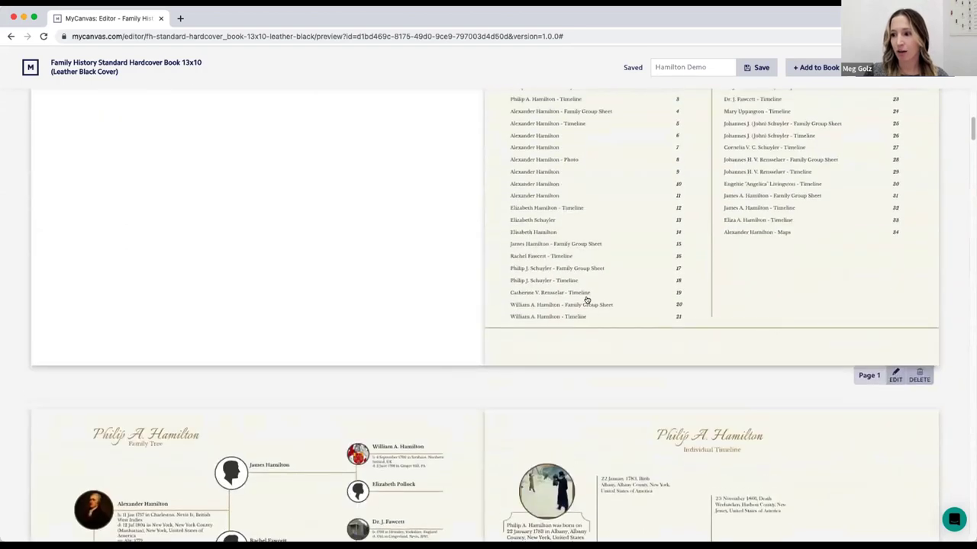
{"action": "scroll", "coordinate": [586, 299], "scroll_direction": "up", "scroll_amount": 3}
{"action": "scroll", "coordinate": [583, 297], "scroll_direction": "down", "scroll_amount": 2}
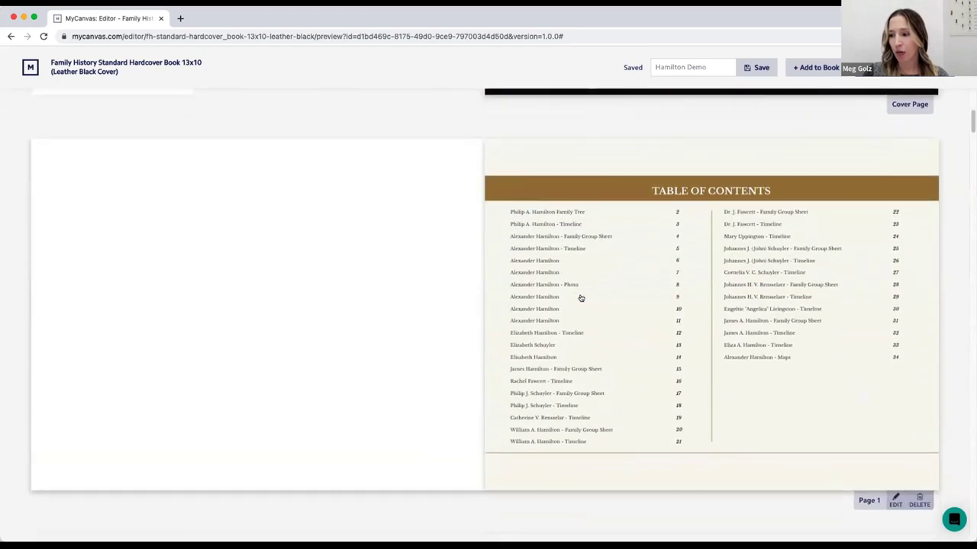
{"action": "scroll", "coordinate": [580, 298], "scroll_direction": "down", "scroll_amount": 1}
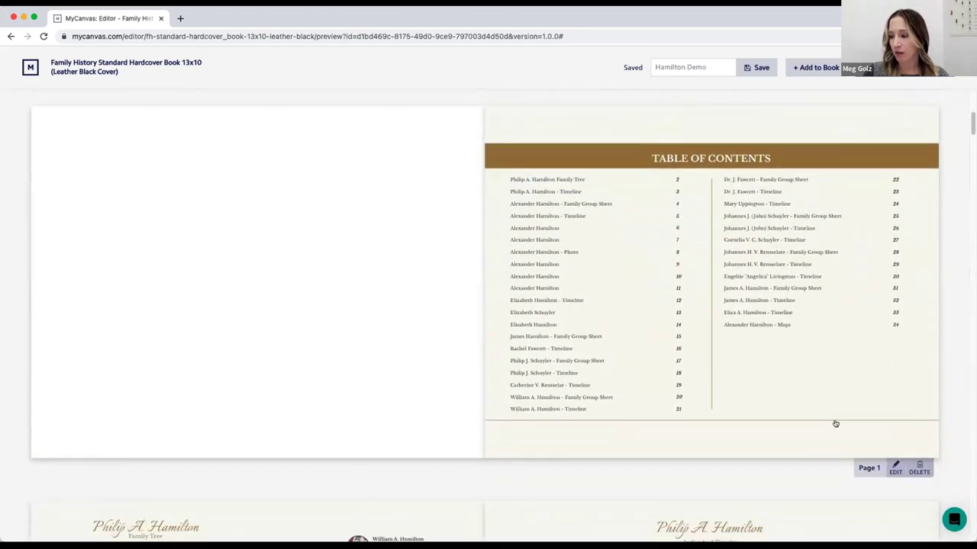
{"action": "left_click", "coordinate": [895, 469]}
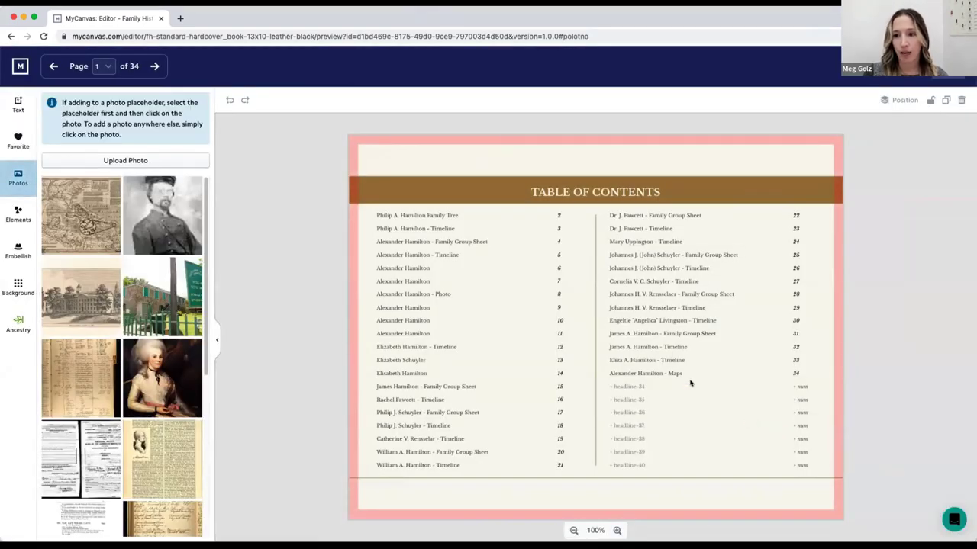
{"action": "left_click", "coordinate": [441, 295]}
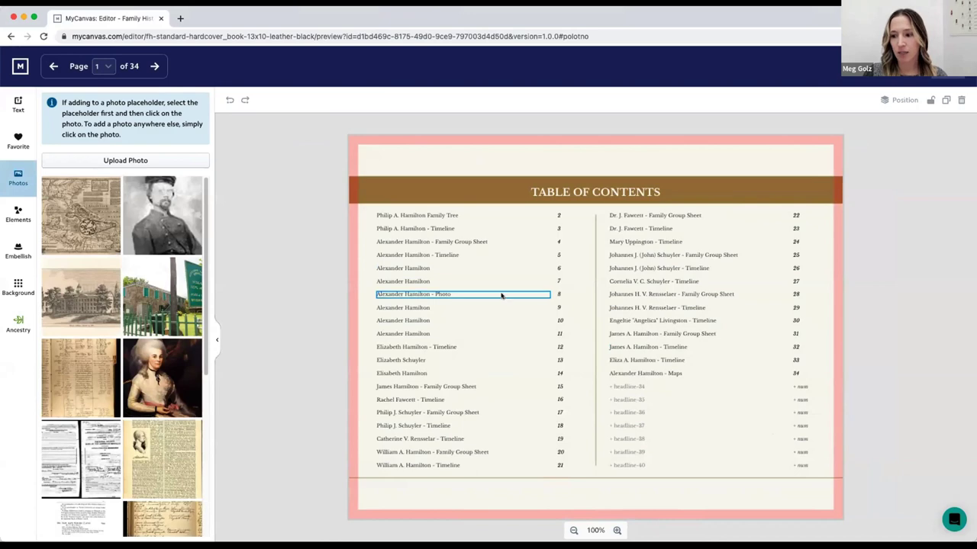
{"action": "left_click", "coordinate": [485, 281]}
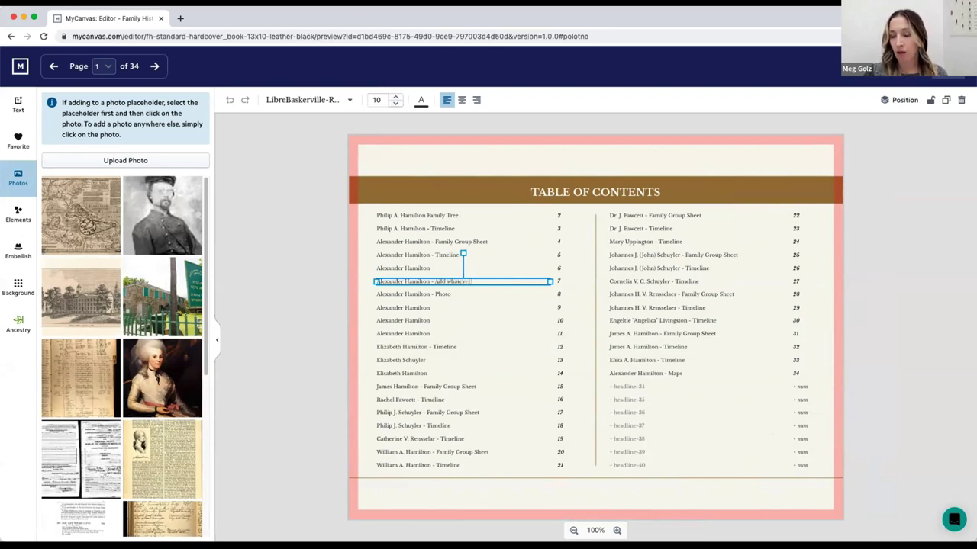
{"action": "left_click", "coordinate": [332, 292]}
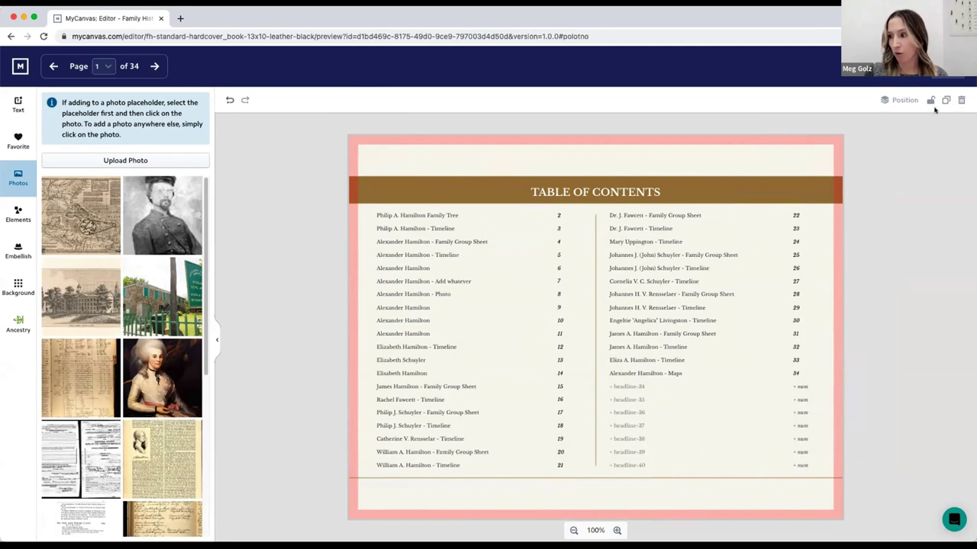
{"action": "key", "text": "Escape"}
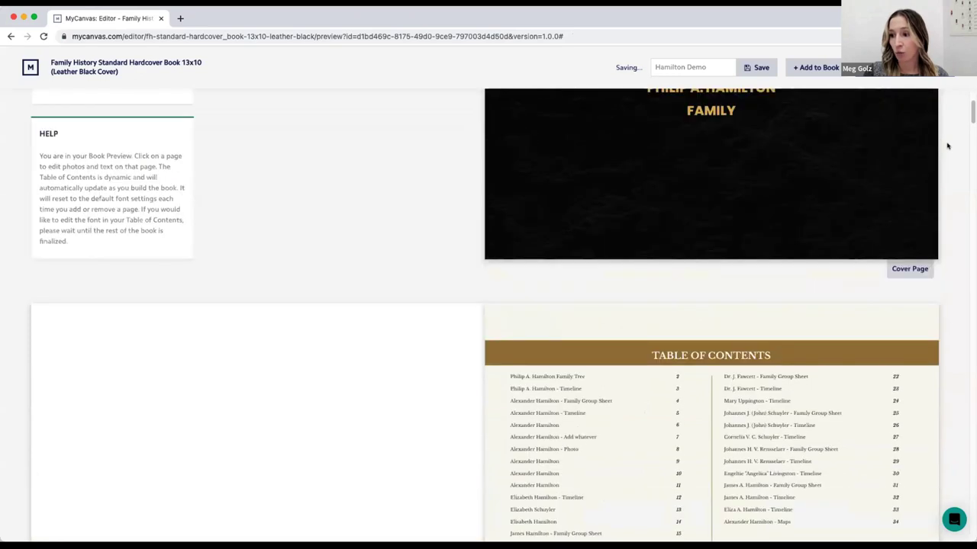
Save the Hamilton Demo book project from the book preview.
{"action": "scroll", "coordinate": [946, 145], "scroll_direction": "down", "scroll_amount": 1}
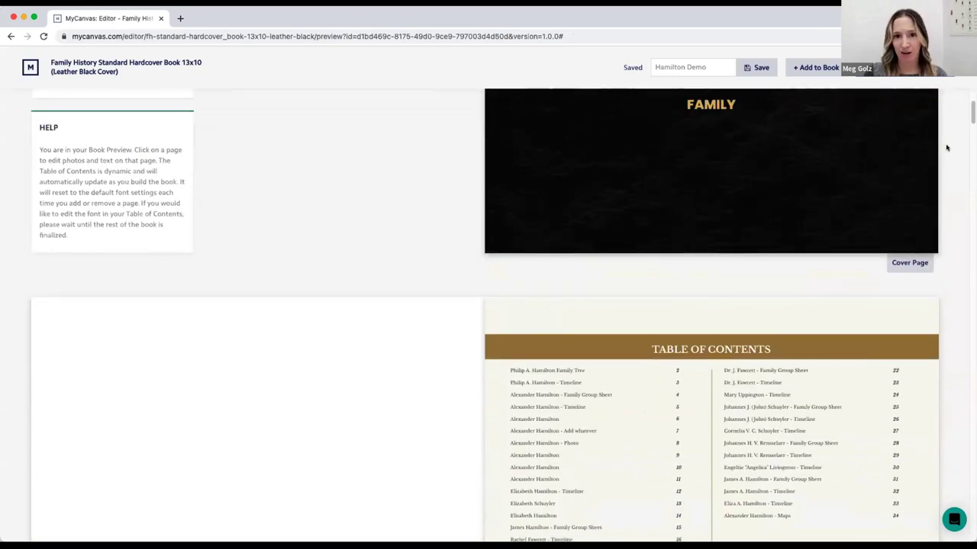
{"action": "scroll", "coordinate": [947, 147], "scroll_direction": "up", "scroll_amount": 2}
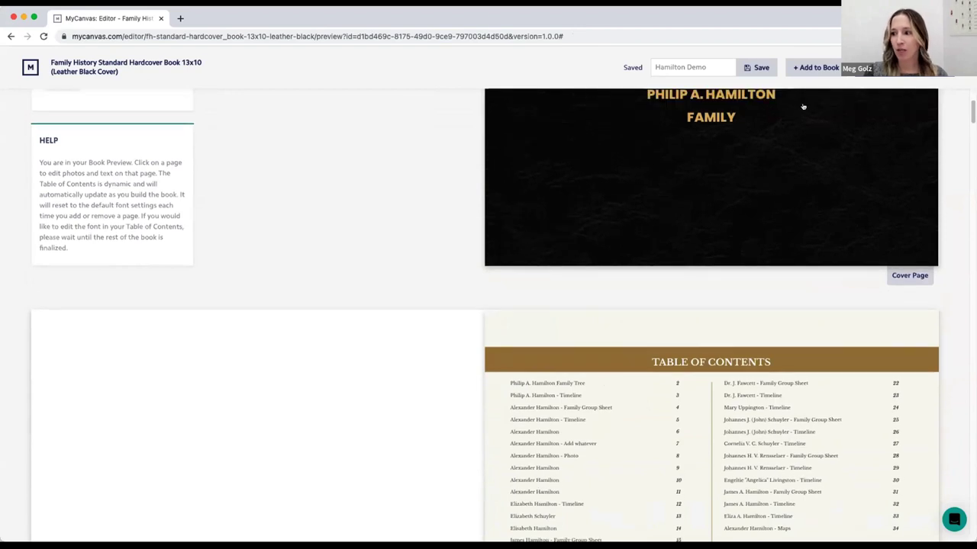
{"action": "left_click", "coordinate": [759, 67]}
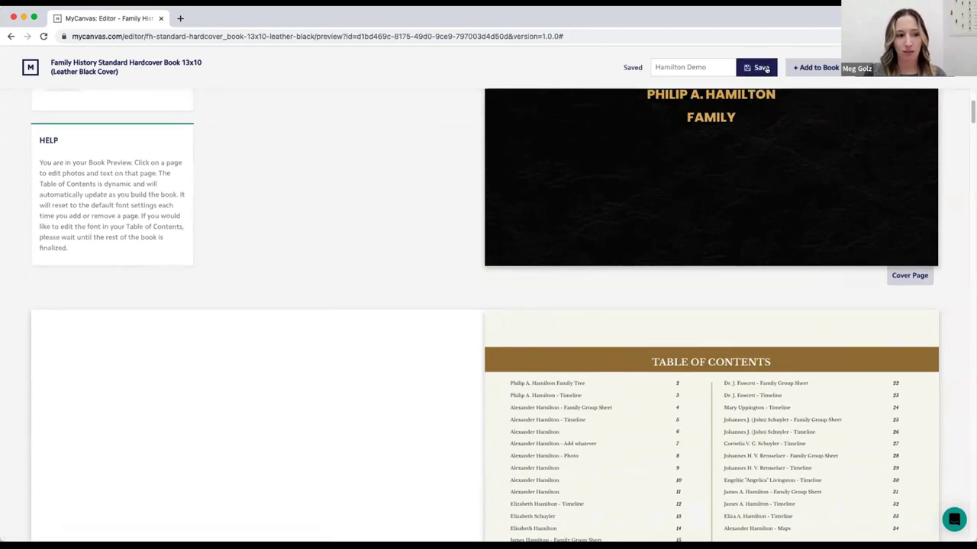
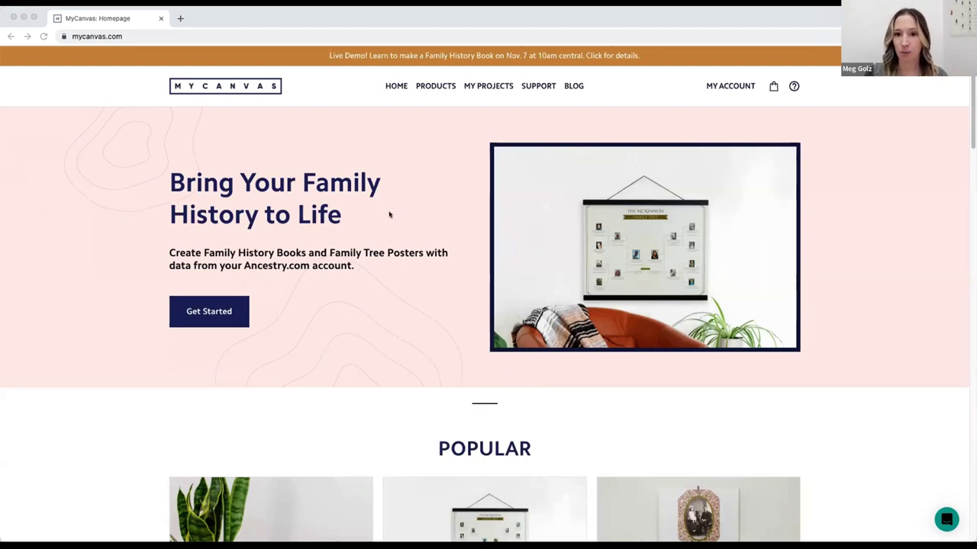
Open the list of saved creations and open the "Hamilton Demo-" book for editing.
{"action": "left_click", "coordinate": [488, 86]}
{"action": "left_click", "coordinate": [488, 87]}
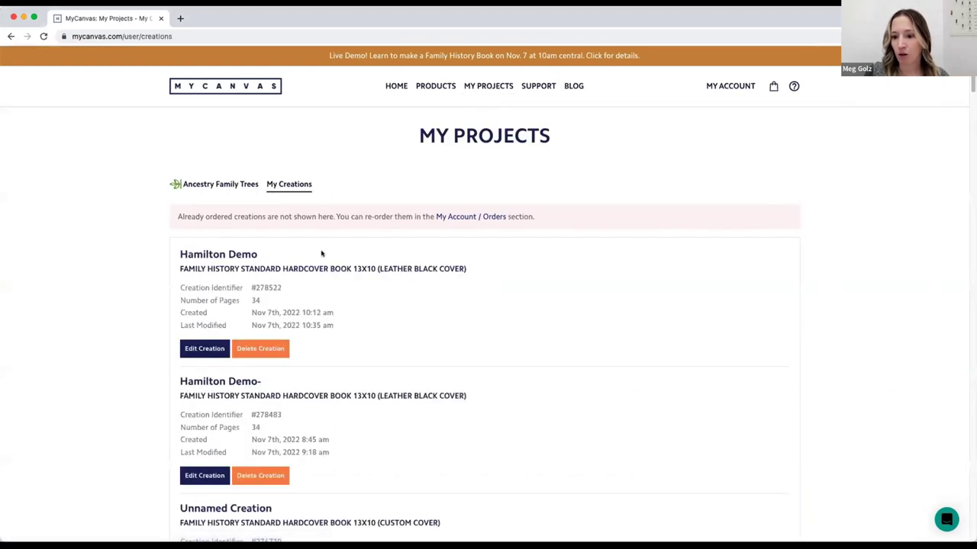
{"action": "scroll", "coordinate": [321, 252], "scroll_direction": "down", "scroll_amount": 1}
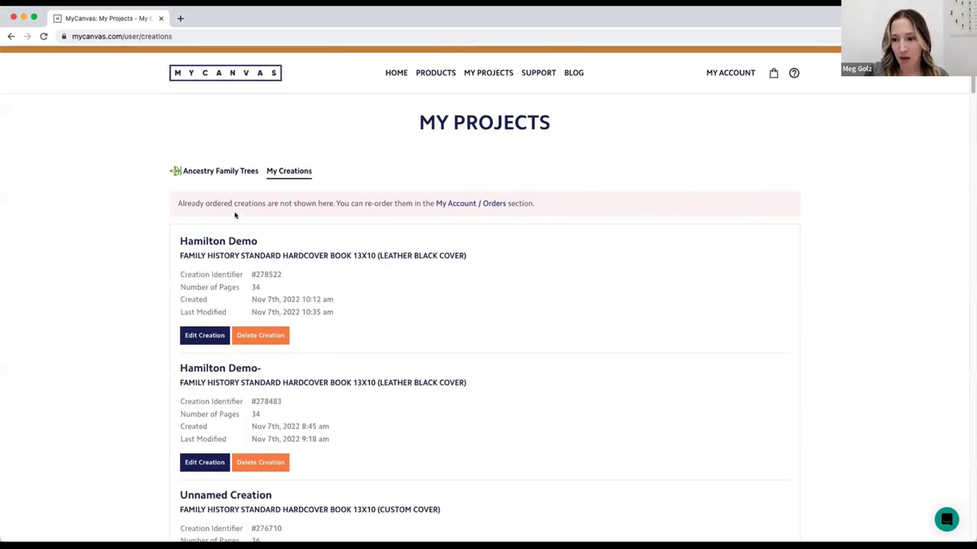
{"action": "scroll", "coordinate": [280, 248], "scroll_direction": "down", "scroll_amount": 1}
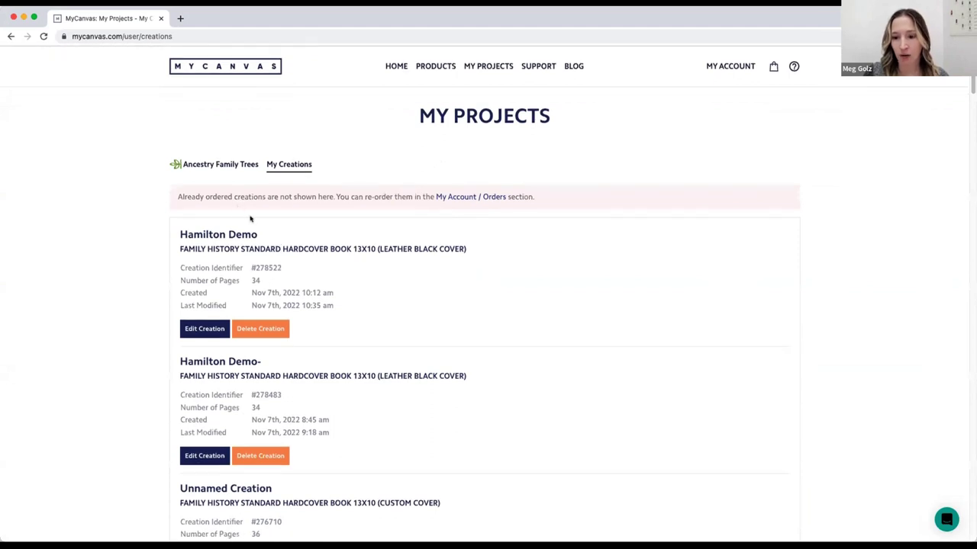
{"action": "scroll", "coordinate": [274, 220], "scroll_direction": "down", "scroll_amount": 1}
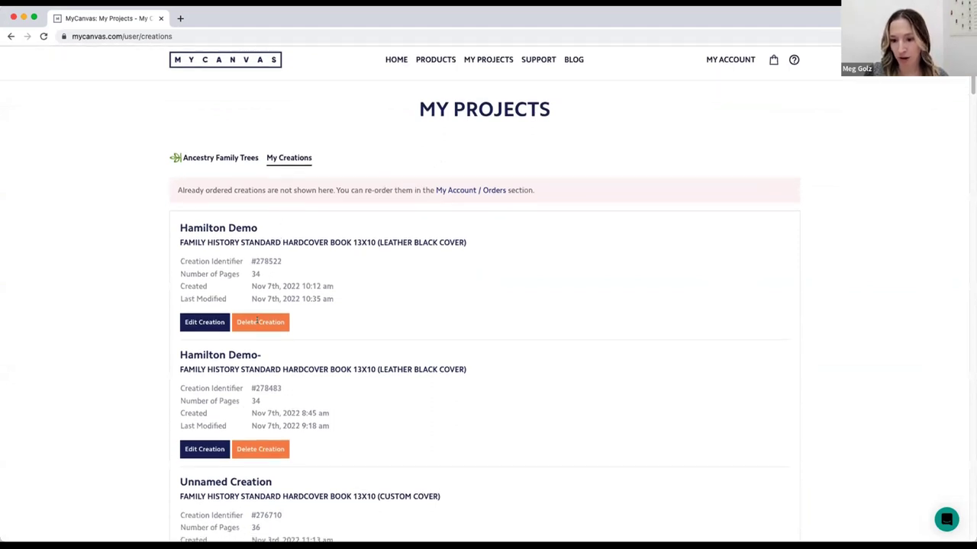
{"action": "left_click", "coordinate": [206, 450]}
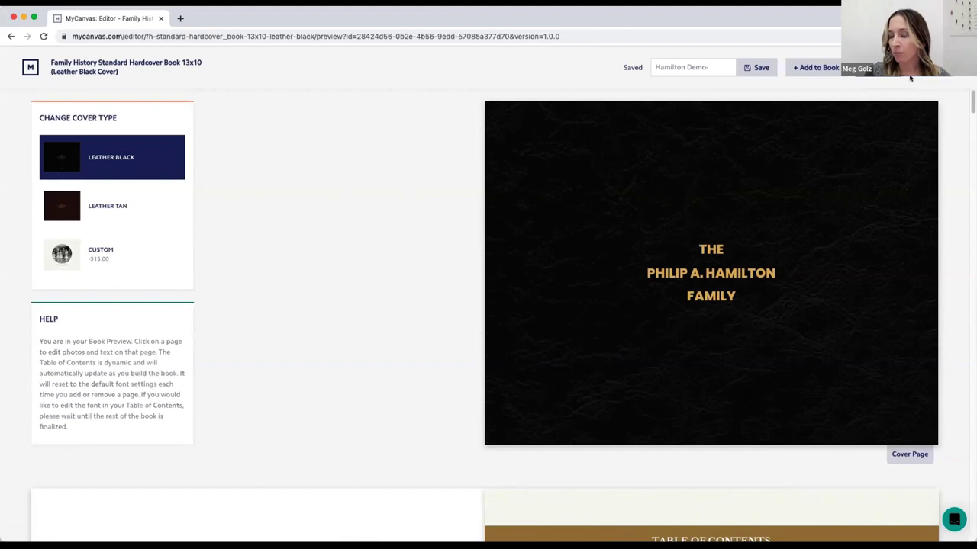
Run the final order check on the book and open the flagged page 23 for editing.
{"action": "left_click", "coordinate": [815, 67]}
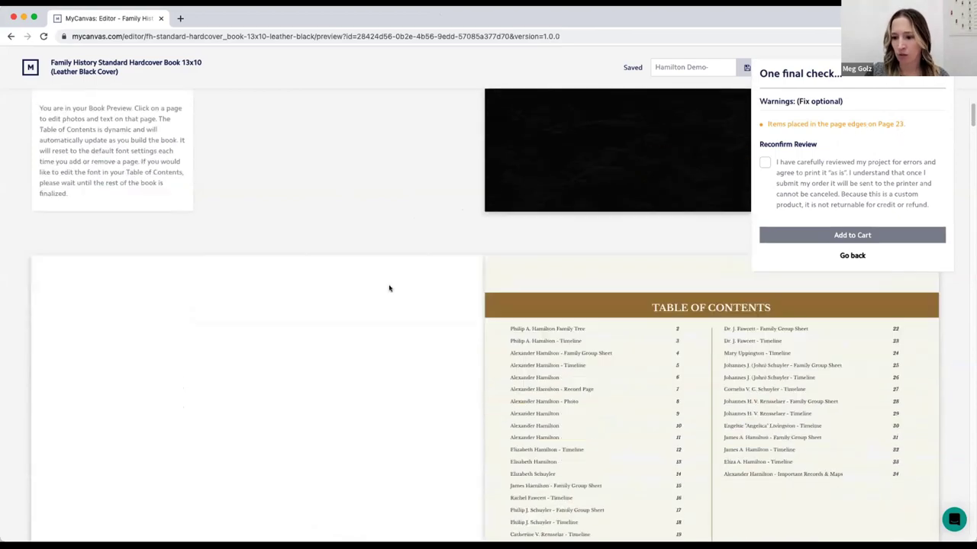
{"action": "scroll", "coordinate": [389, 285], "scroll_direction": "down", "scroll_amount": 10}
{"action": "scroll", "coordinate": [393, 293], "scroll_direction": "down", "scroll_amount": 20}
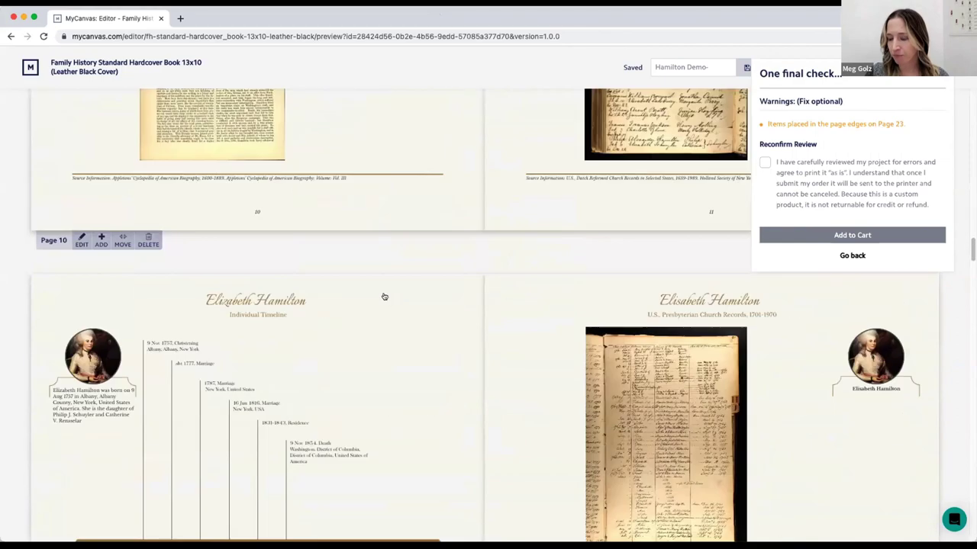
{"action": "scroll", "coordinate": [397, 297], "scroll_direction": "up", "scroll_amount": 10}
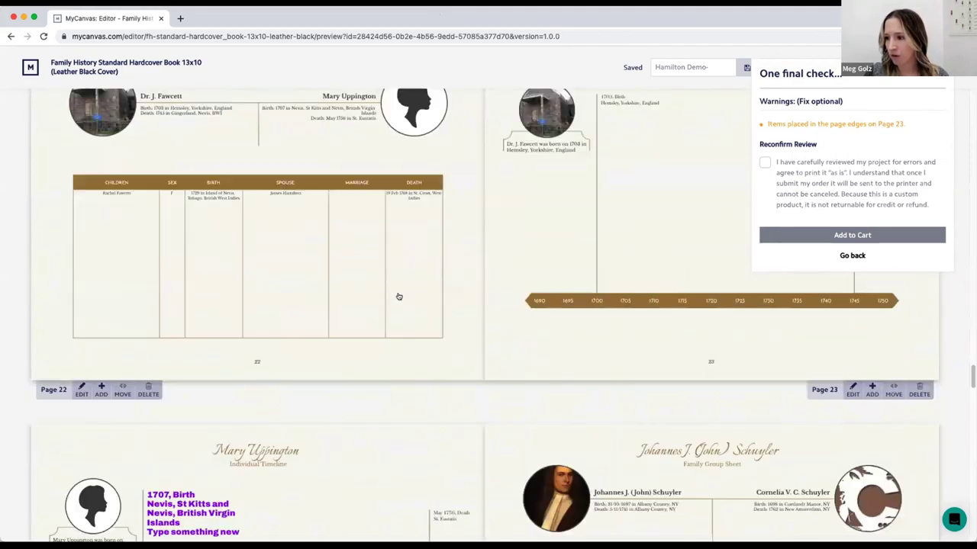
{"action": "scroll", "coordinate": [398, 295], "scroll_direction": "down", "scroll_amount": 3}
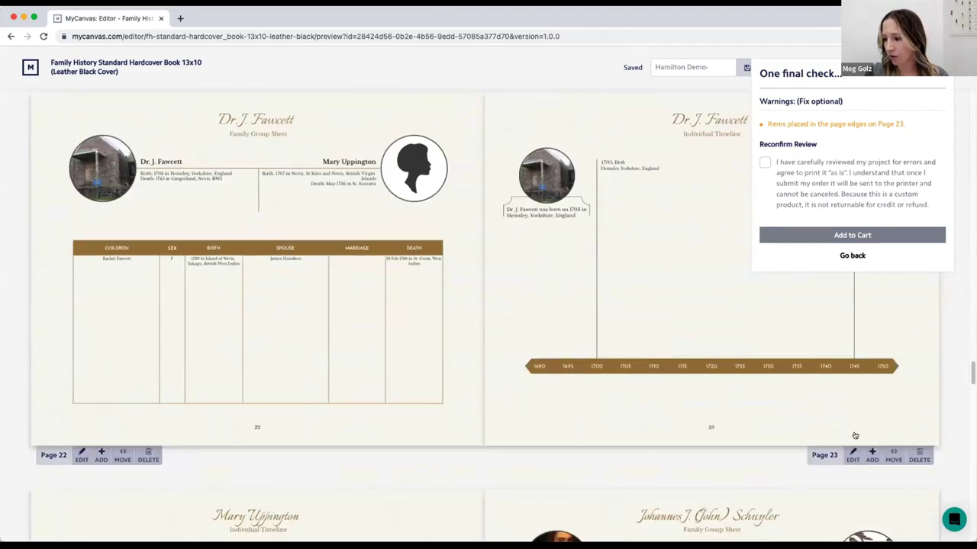
{"action": "left_click", "coordinate": [851, 454]}
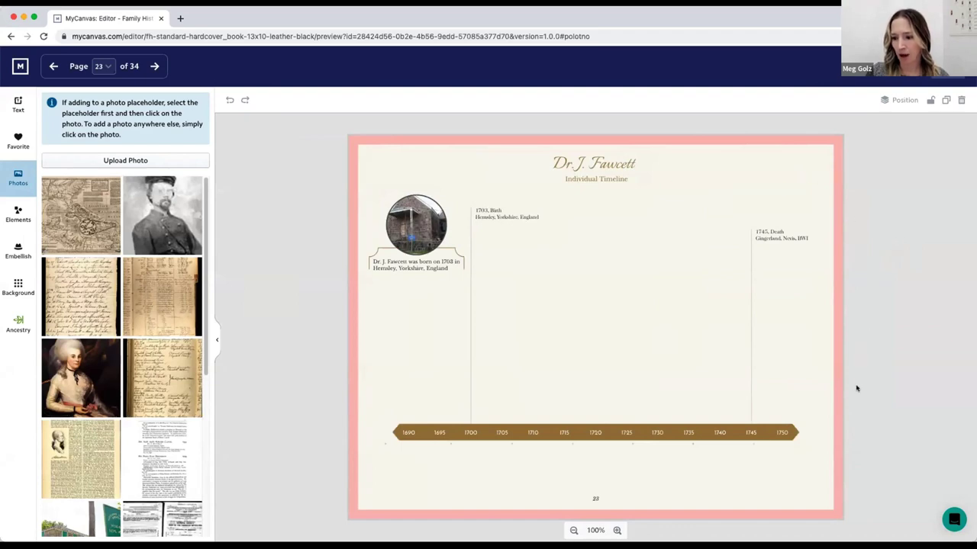
Narrow the 1745 Death text box on page 23 to fit inside the page edge and return to the book preview.
{"action": "left_click", "coordinate": [810, 240]}
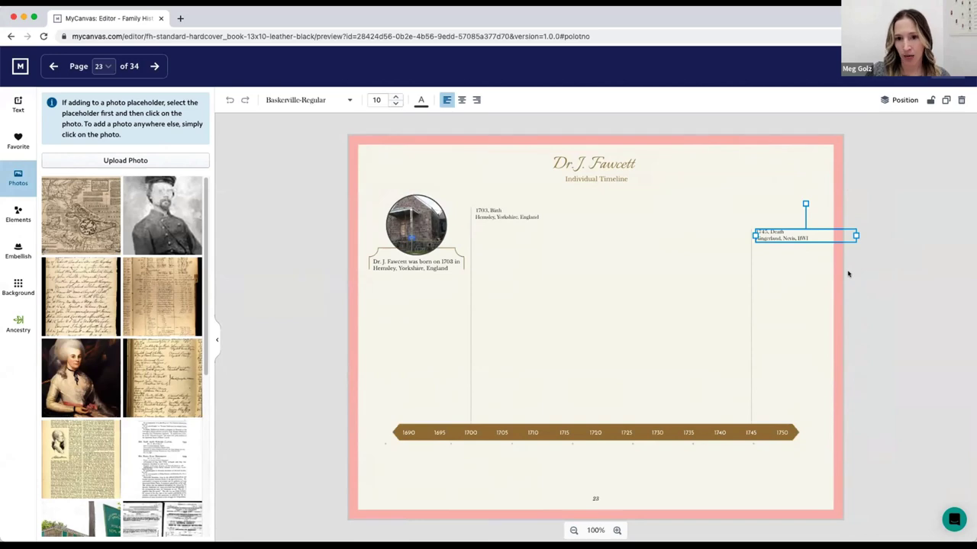
{"action": "mouse_move", "coordinate": [842, 284]}
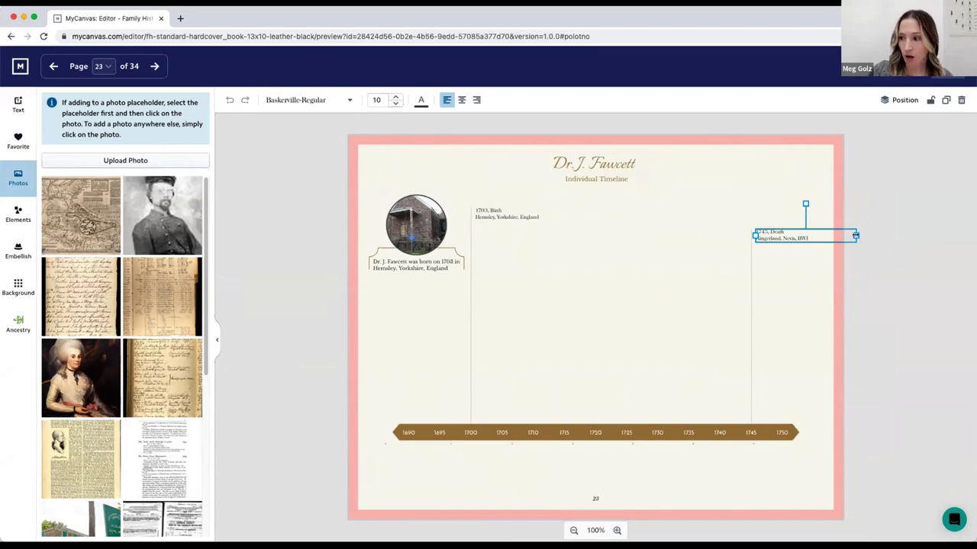
{"action": "left_click_drag", "start_coordinate": [855, 236], "coordinate": [827, 237]}
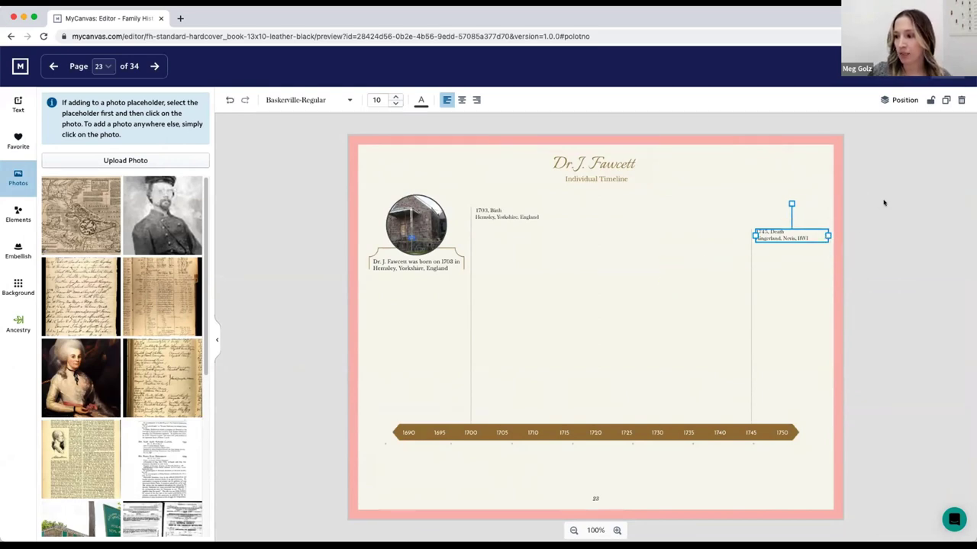
{"action": "left_click", "coordinate": [885, 66]}
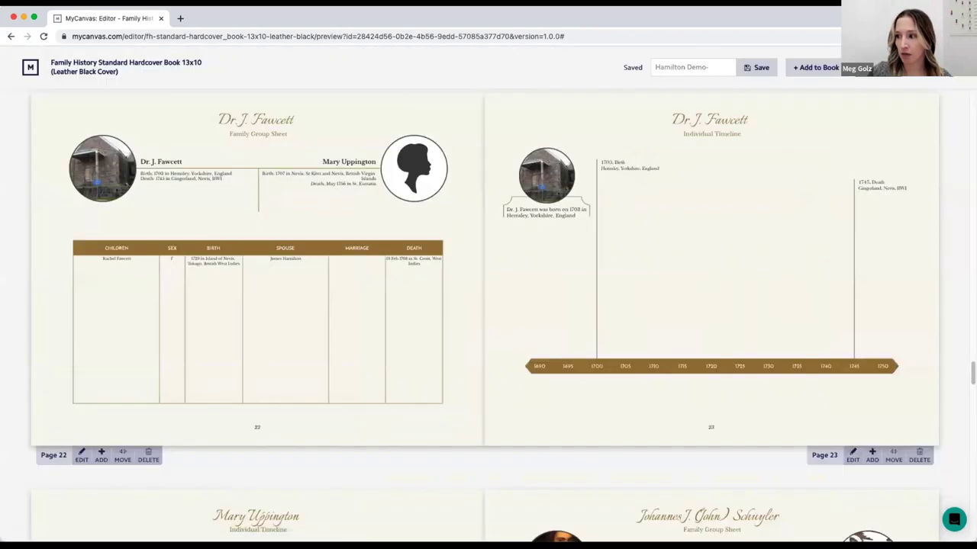
Confirm the project review, add the Hamilton Demo- book to the cart, and proceed to checkout.
{"action": "left_click", "coordinate": [817, 67]}
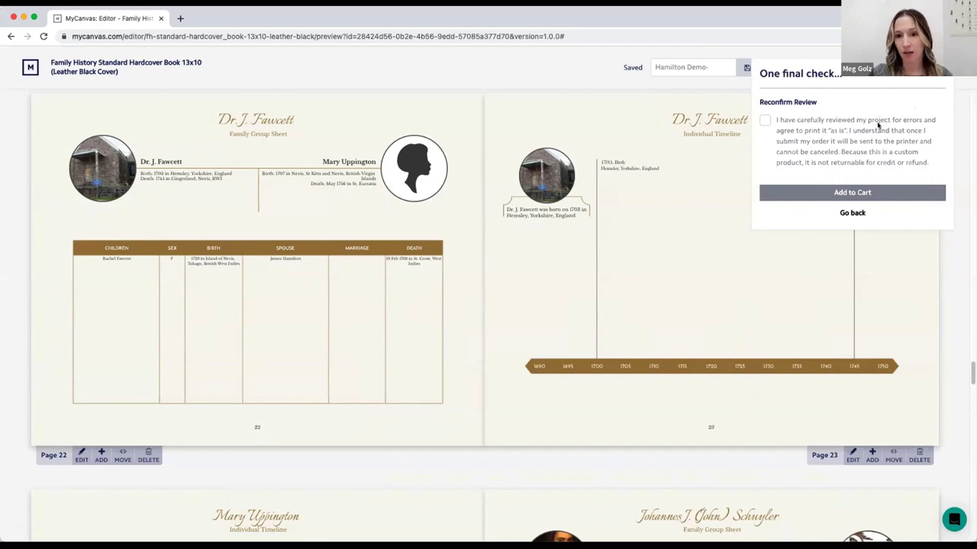
{"action": "left_click", "coordinate": [765, 120]}
{"action": "left_click", "coordinate": [851, 193]}
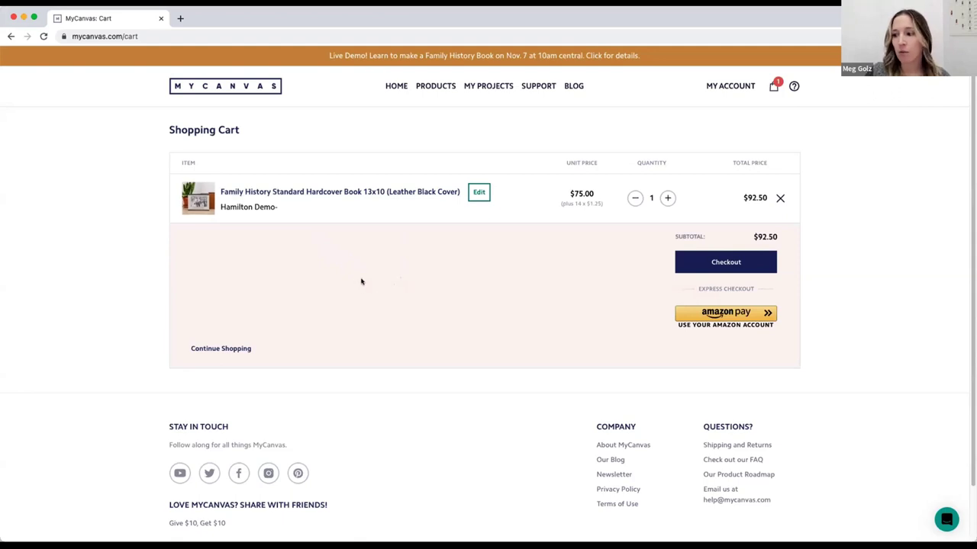
{"action": "left_click", "coordinate": [725, 262]}
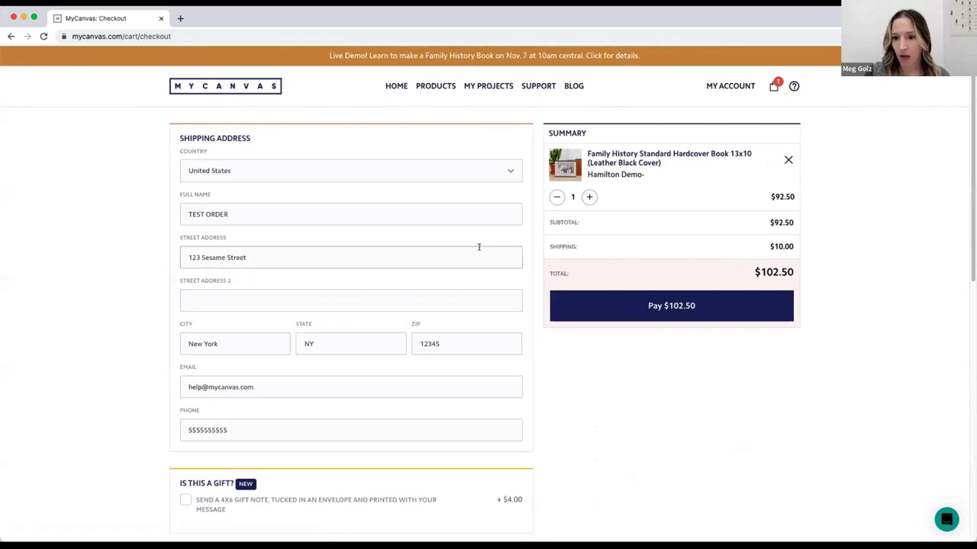
Review the shipping address form and its country choices, keeping United States selected.
{"action": "scroll", "coordinate": [517, 258], "scroll_direction": "down", "scroll_amount": 1}
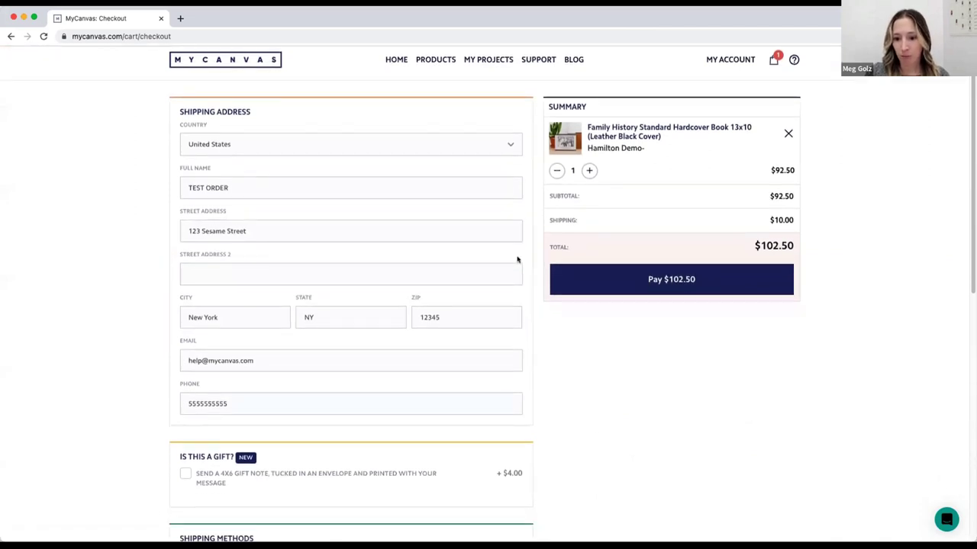
{"action": "scroll", "coordinate": [518, 260], "scroll_direction": "down", "scroll_amount": 1}
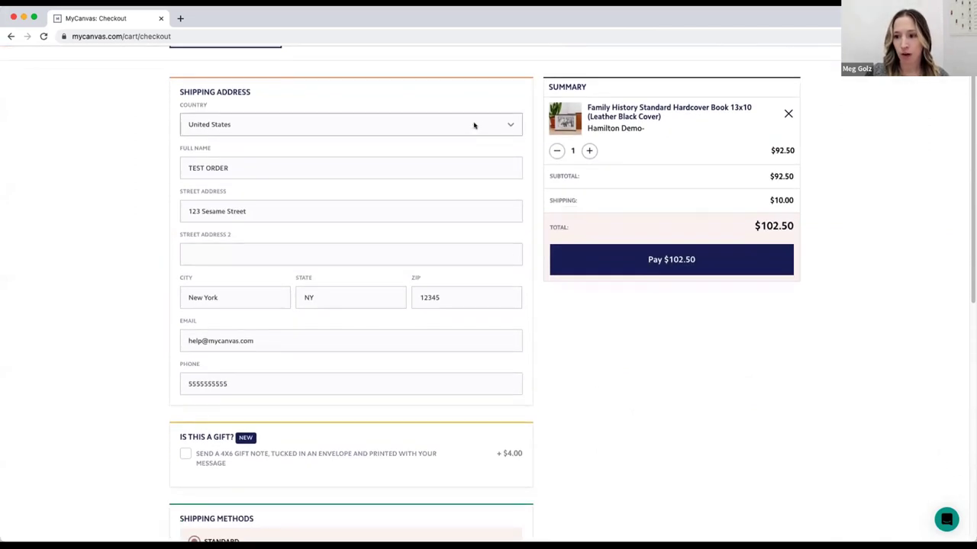
{"action": "left_click", "coordinate": [476, 125]}
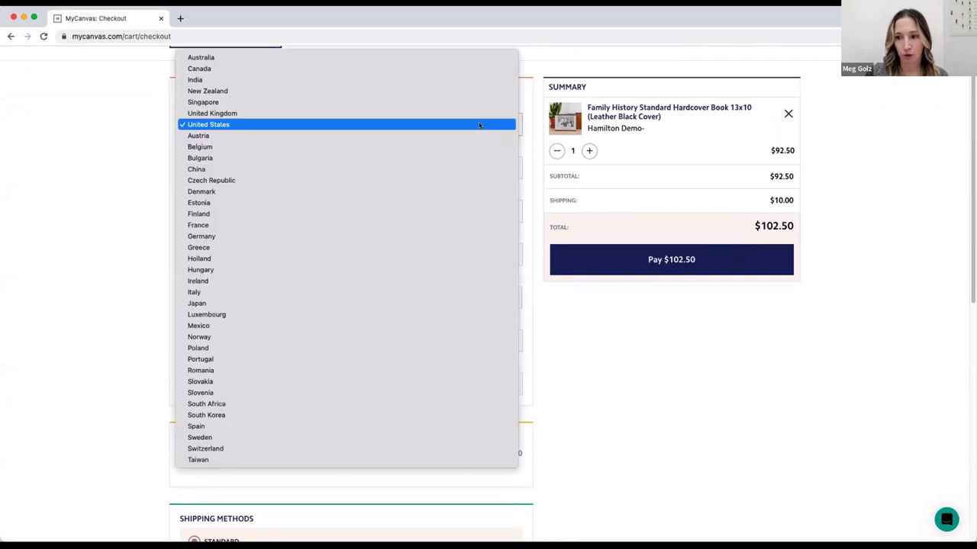
{"action": "left_click", "coordinate": [479, 124]}
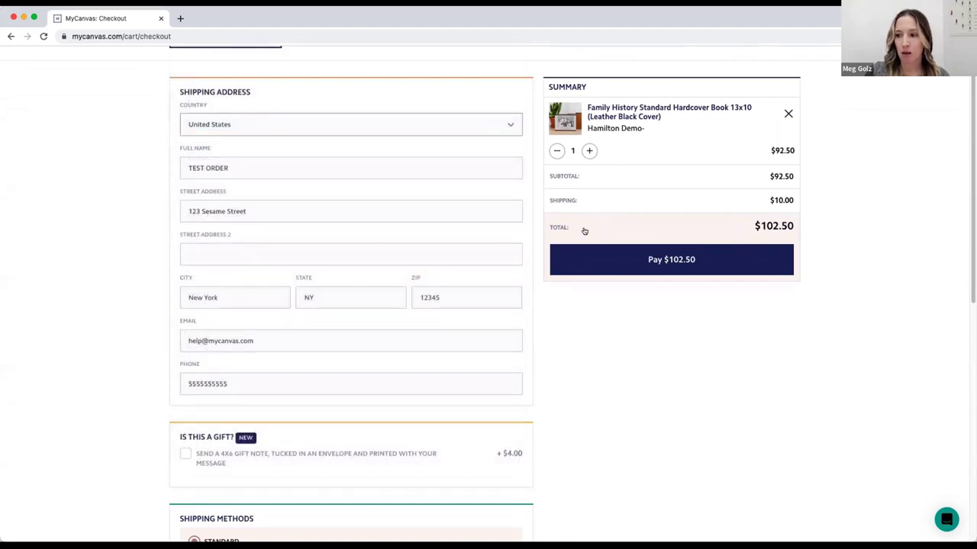
Add a 4x6 gift note to the order, view its design options, and enter the message "Type in your message.".
{"action": "scroll", "coordinate": [611, 324], "scroll_direction": "down", "scroll_amount": 2}
{"action": "scroll", "coordinate": [611, 324], "scroll_direction": "down", "scroll_amount": 5}
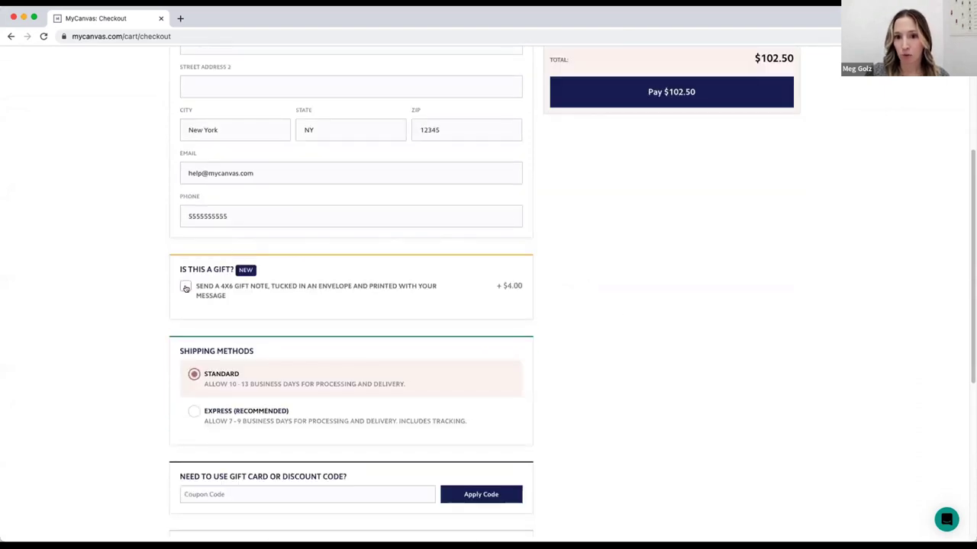
{"action": "left_click", "coordinate": [185, 288]}
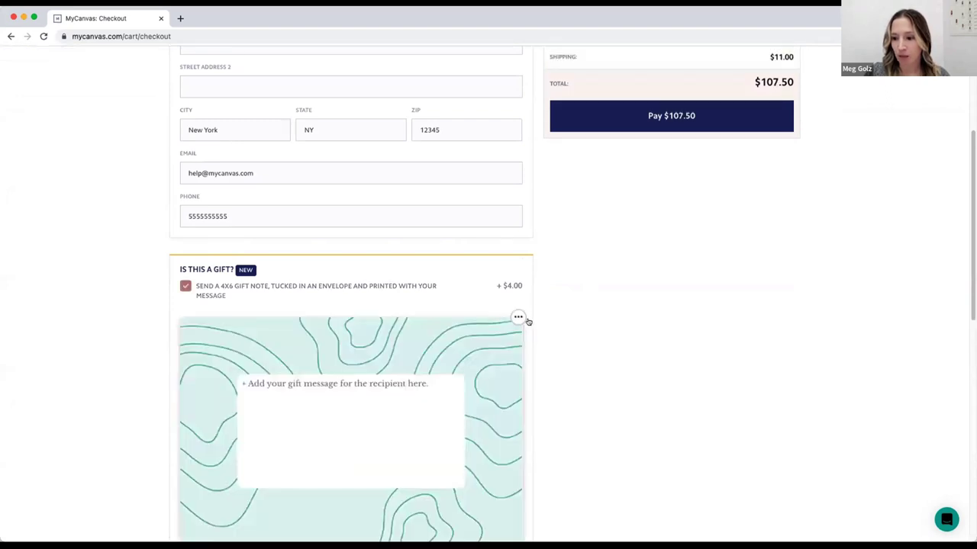
{"action": "scroll", "coordinate": [604, 314], "scroll_direction": "down", "scroll_amount": 1}
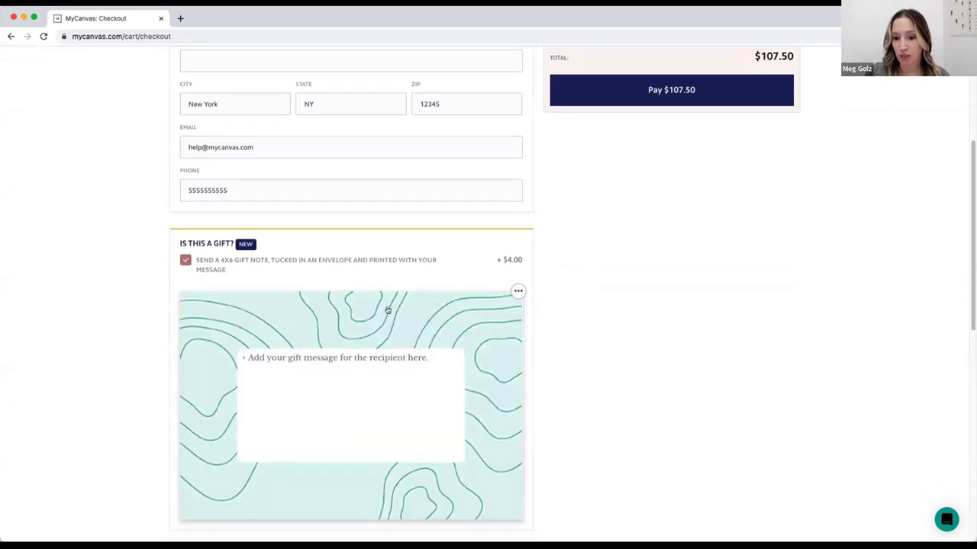
{"action": "left_click", "coordinate": [518, 290]}
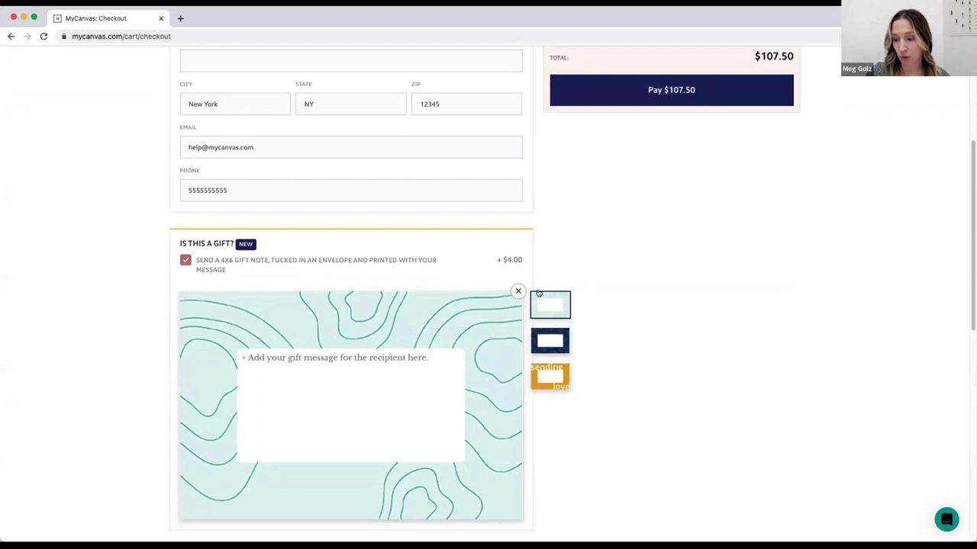
{"action": "left_click", "coordinate": [409, 358]}
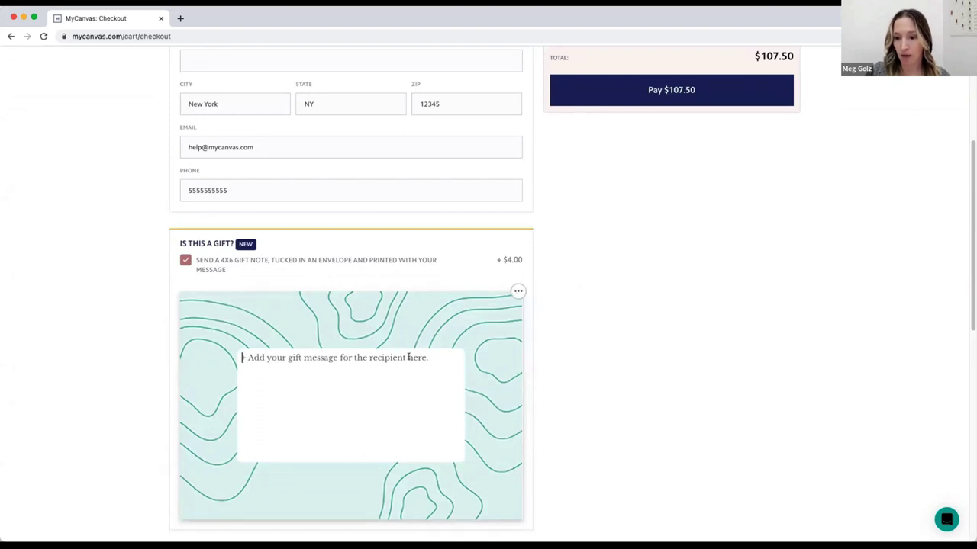
{"action": "type", "text": "Typ"}
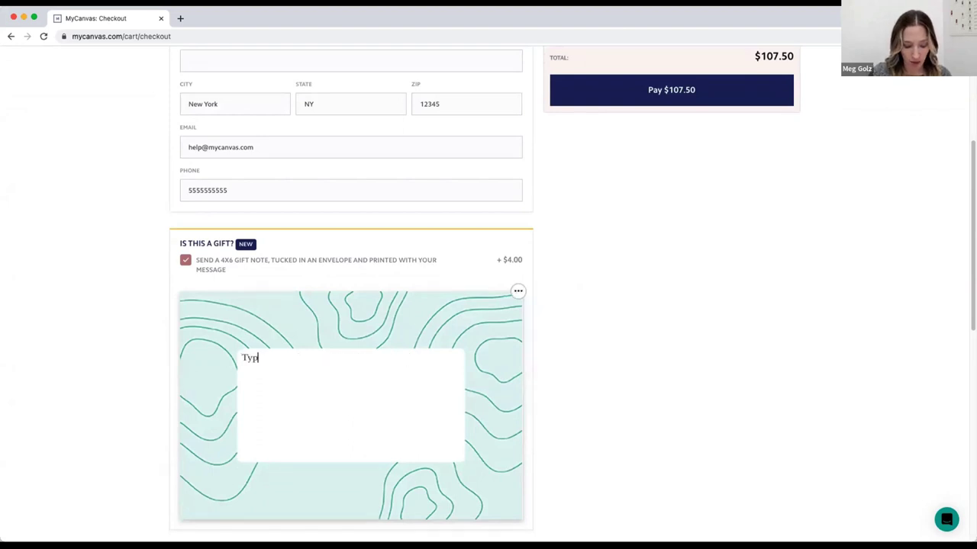
{"action": "type", "text": "e in your message."}
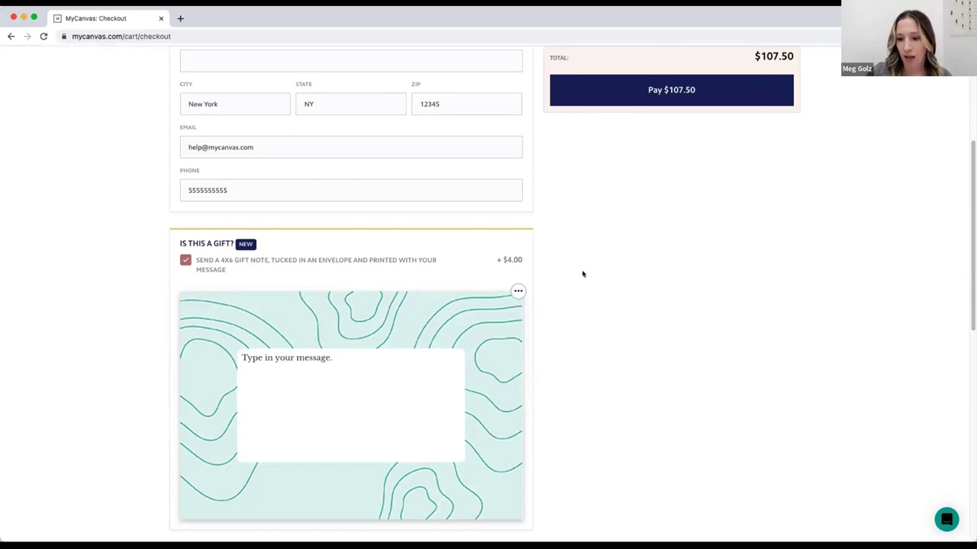
Examine the shipping methods, discount code and payment sections of the checkout, and the order summary.
{"action": "scroll", "coordinate": [582, 274], "scroll_direction": "down", "scroll_amount": 2}
{"action": "scroll", "coordinate": [581, 274], "scroll_direction": "down", "scroll_amount": 4}
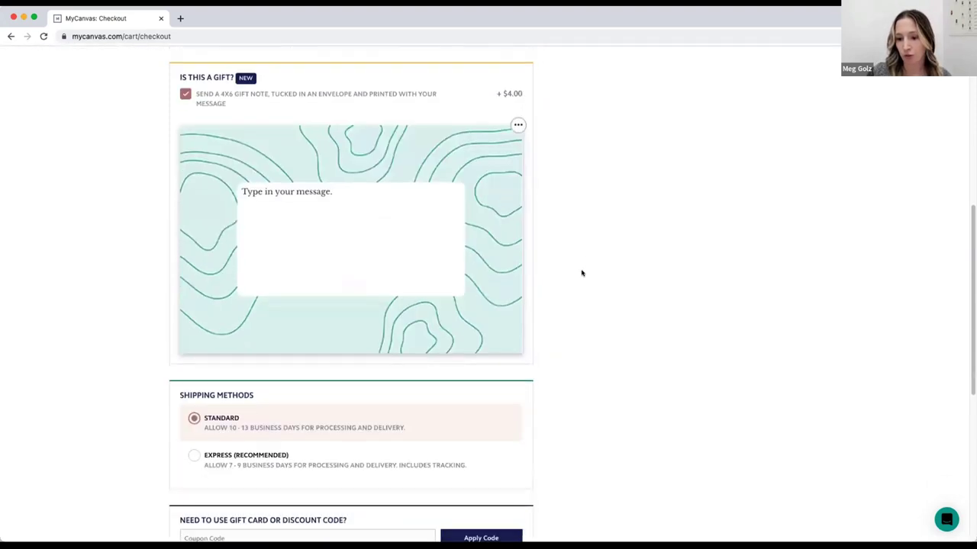
{"action": "scroll", "coordinate": [579, 274], "scroll_direction": "down", "scroll_amount": 1}
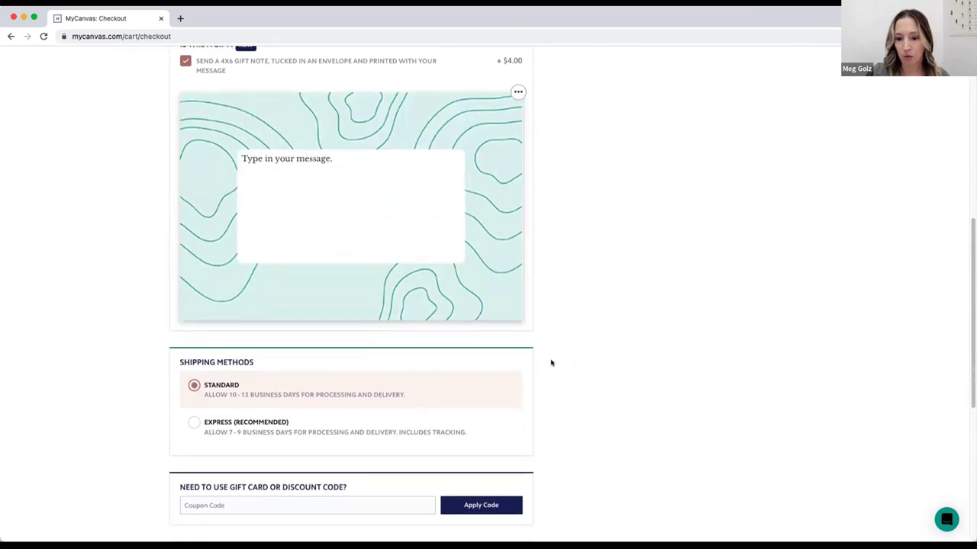
{"action": "scroll", "coordinate": [551, 362], "scroll_direction": "down", "scroll_amount": 1}
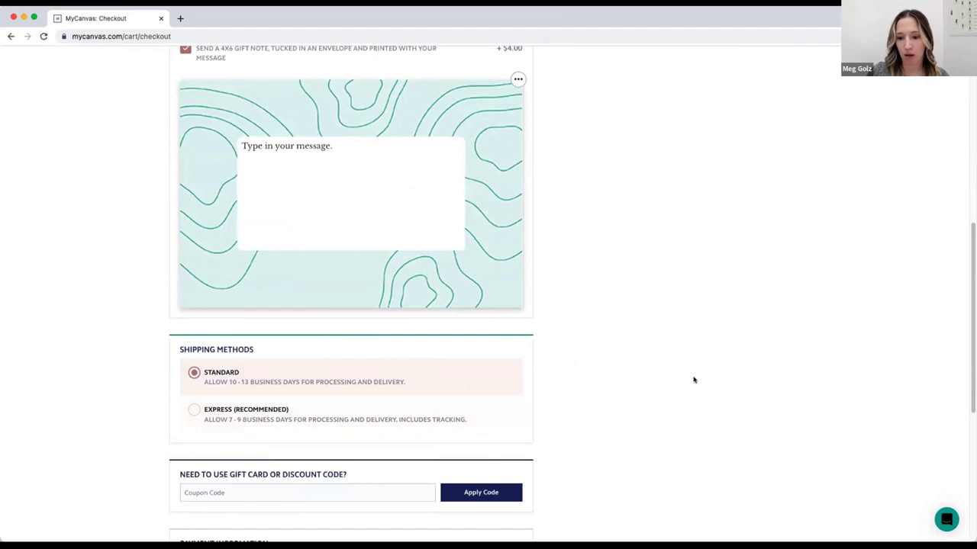
{"action": "scroll", "coordinate": [691, 374], "scroll_direction": "down", "scroll_amount": 2}
{"action": "scroll", "coordinate": [689, 372], "scroll_direction": "down", "scroll_amount": 4}
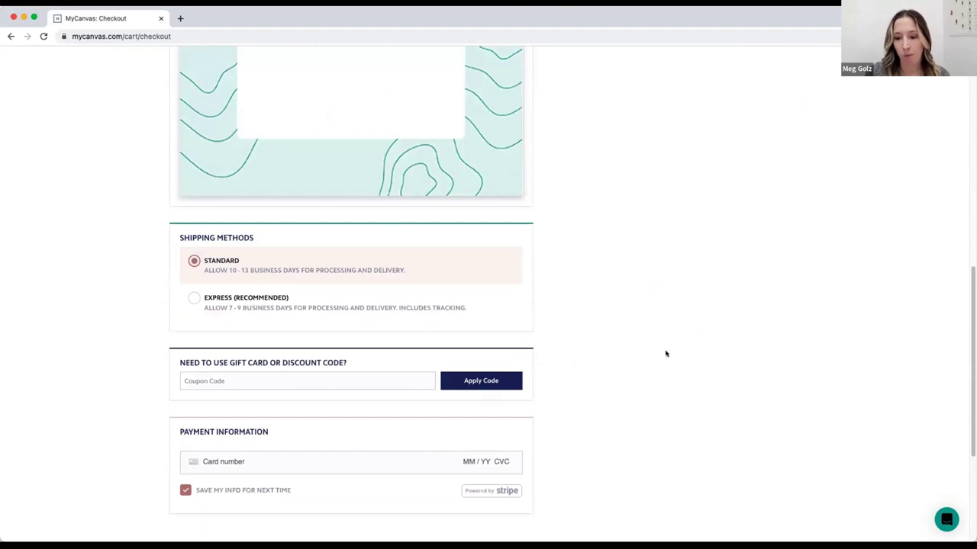
{"action": "scroll", "coordinate": [667, 354], "scroll_direction": "down", "scroll_amount": 1}
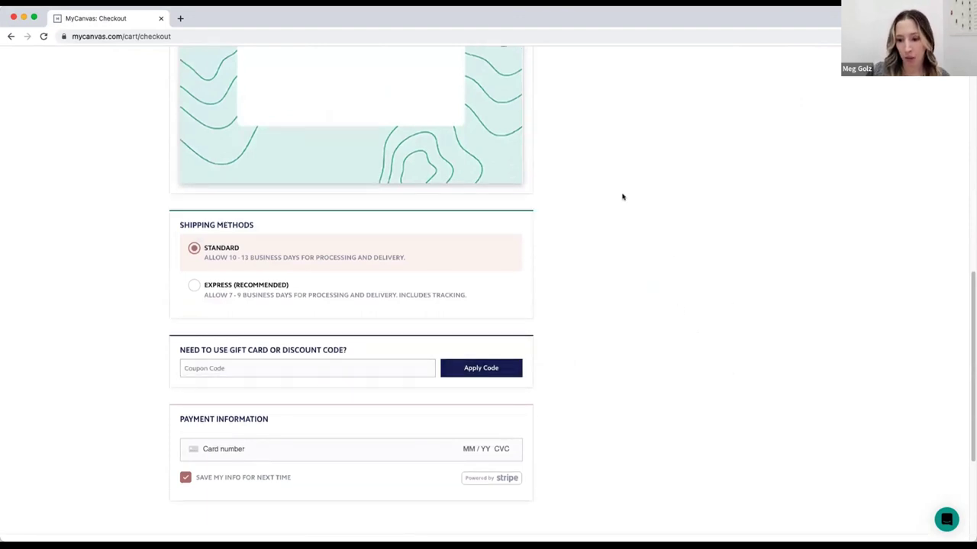
{"action": "scroll", "coordinate": [627, 200], "scroll_direction": "up", "scroll_amount": 10}
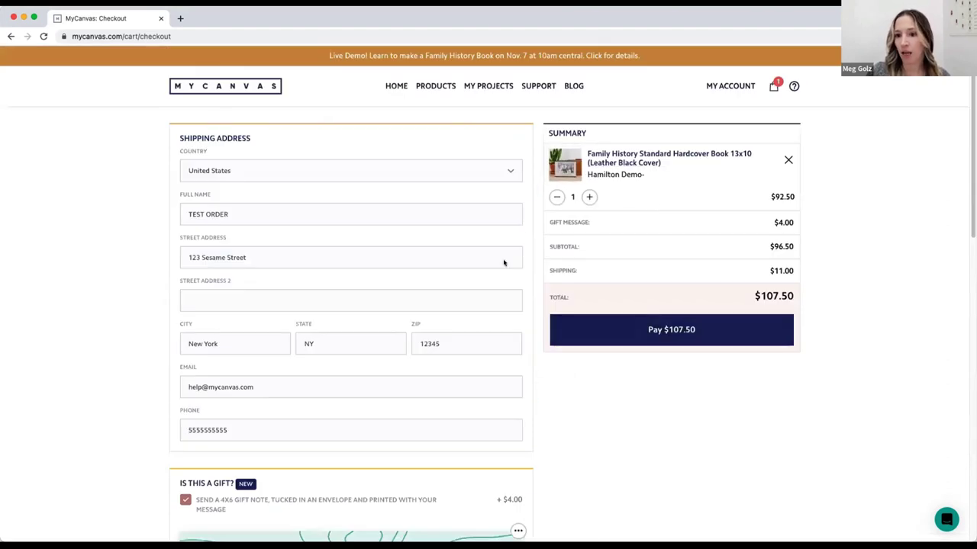
Open the account's order history and show the details of the Nov 3rd, 2022 order.
{"action": "left_click", "coordinate": [271, 88]}
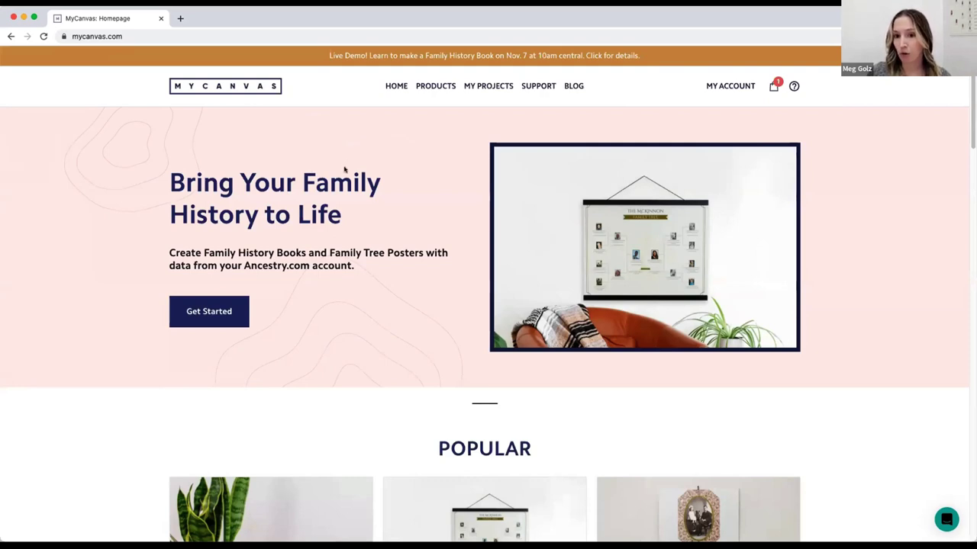
{"action": "left_click", "coordinate": [718, 87]}
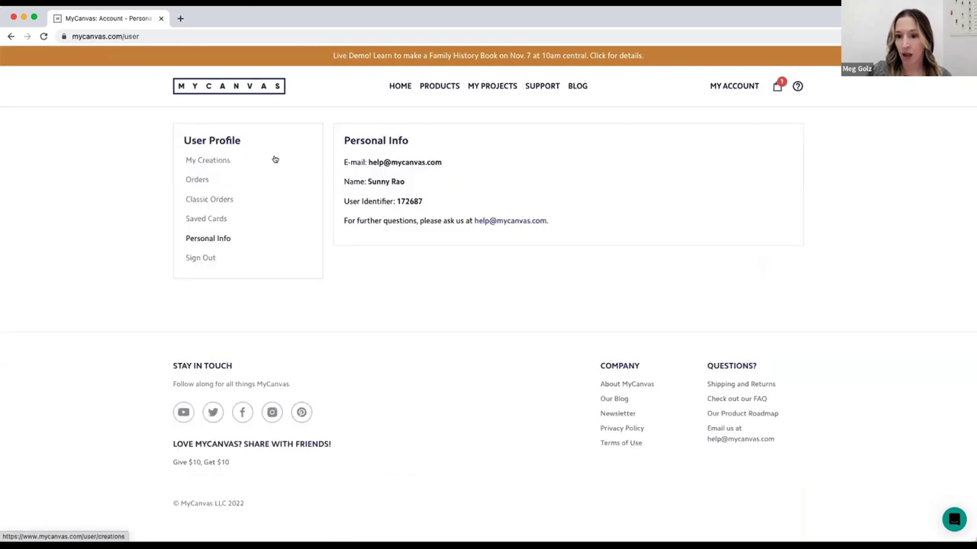
{"action": "left_click", "coordinate": [198, 179]}
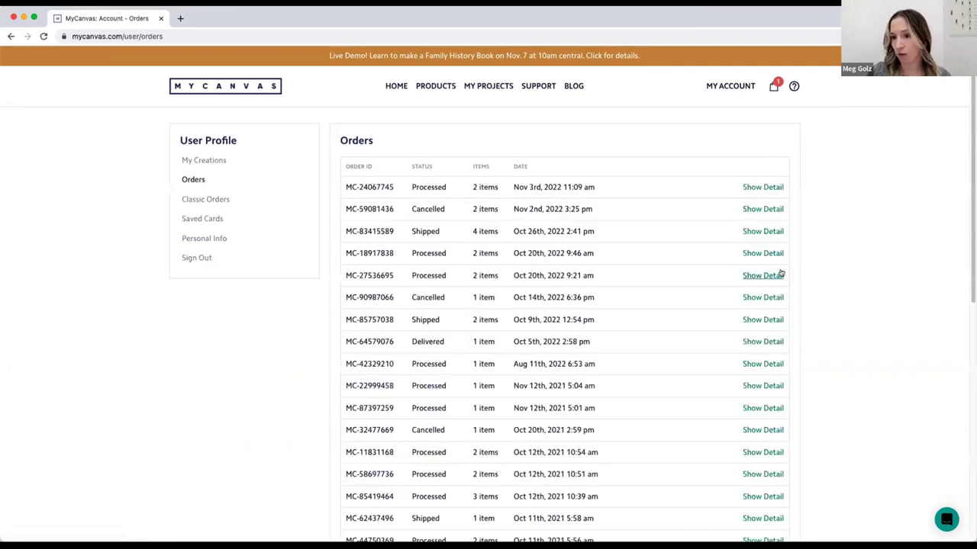
{"action": "left_click", "coordinate": [775, 187]}
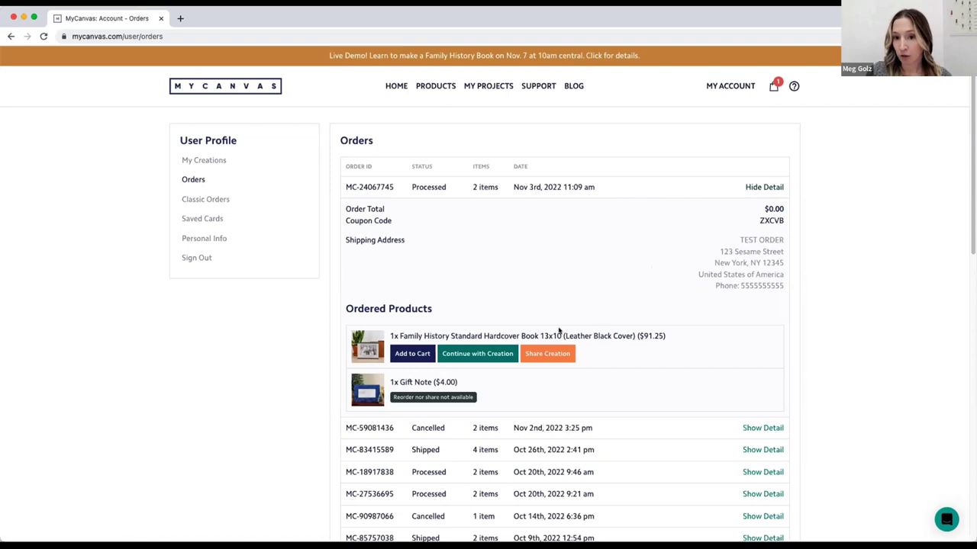
Open the sharing details of the ordered 13x10 Family History book, replace the author's name, and title it "Hamilton Tree".
{"action": "left_click", "coordinate": [550, 355]}
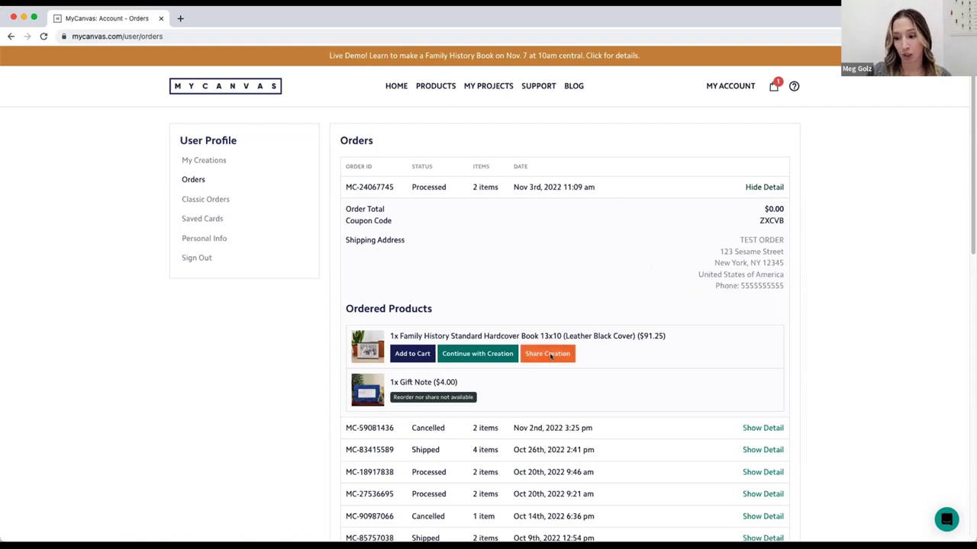
{"action": "triple_click", "coordinate": [354, 153]}
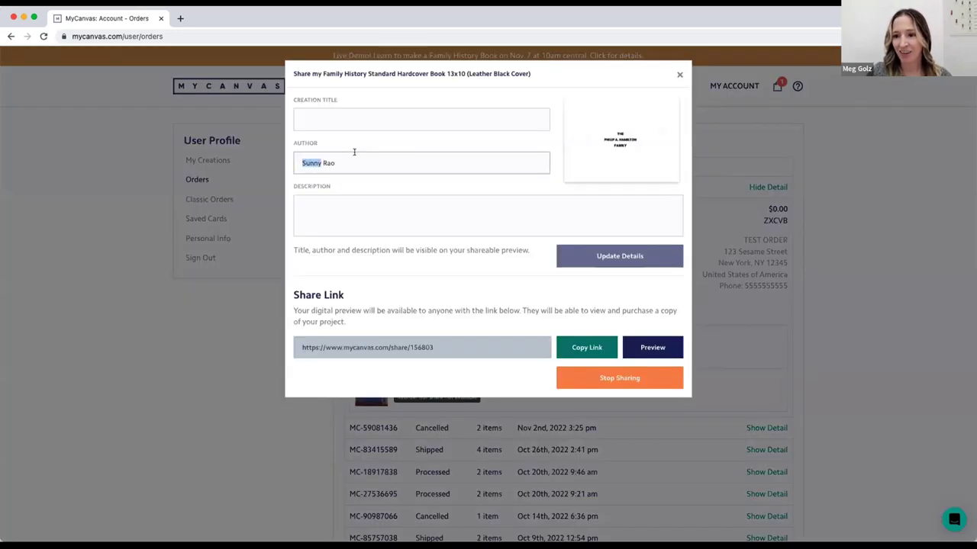
{"action": "type", "text": "Meg"}
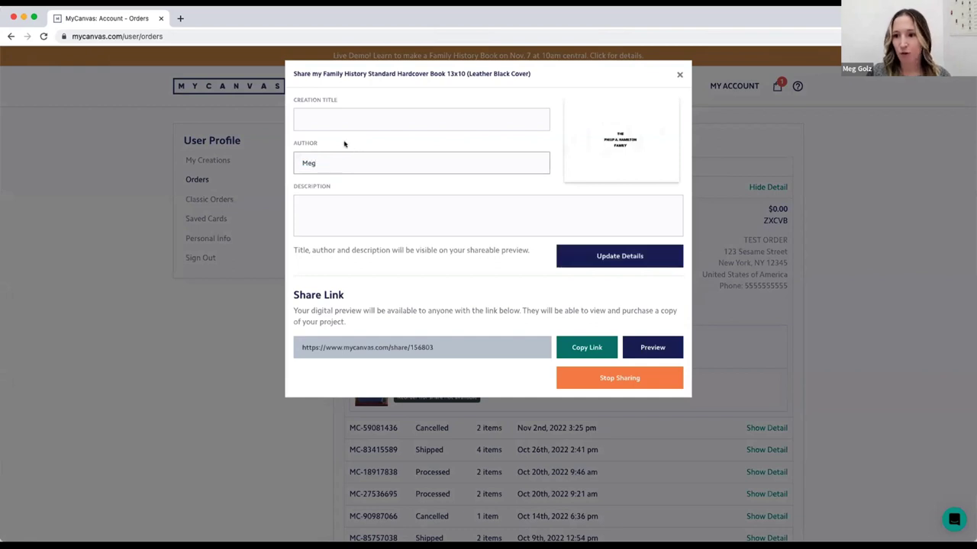
{"action": "left_click", "coordinate": [326, 115]}
{"action": "type", "text": "Hamilton"}
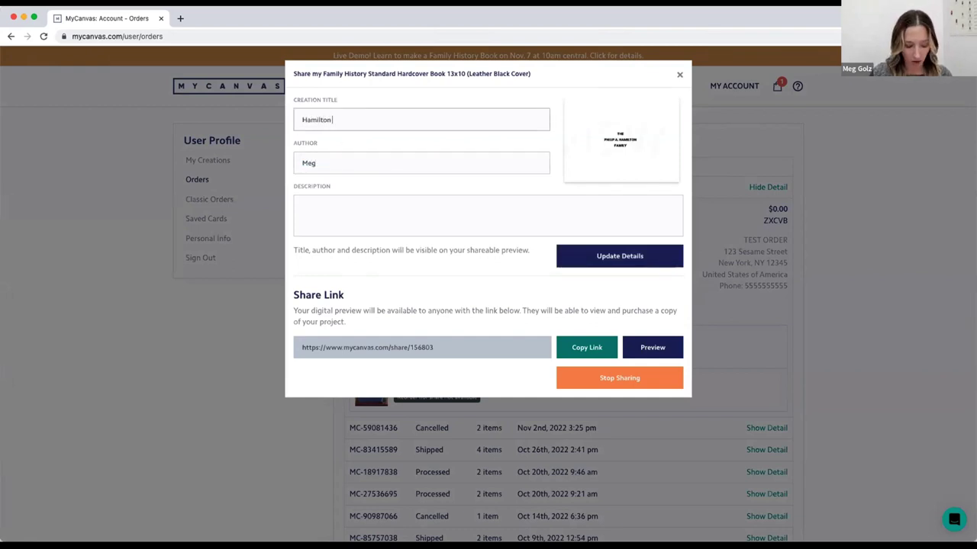
{"action": "type", "text": " Tree"}
{"action": "left_click", "coordinate": [329, 166]}
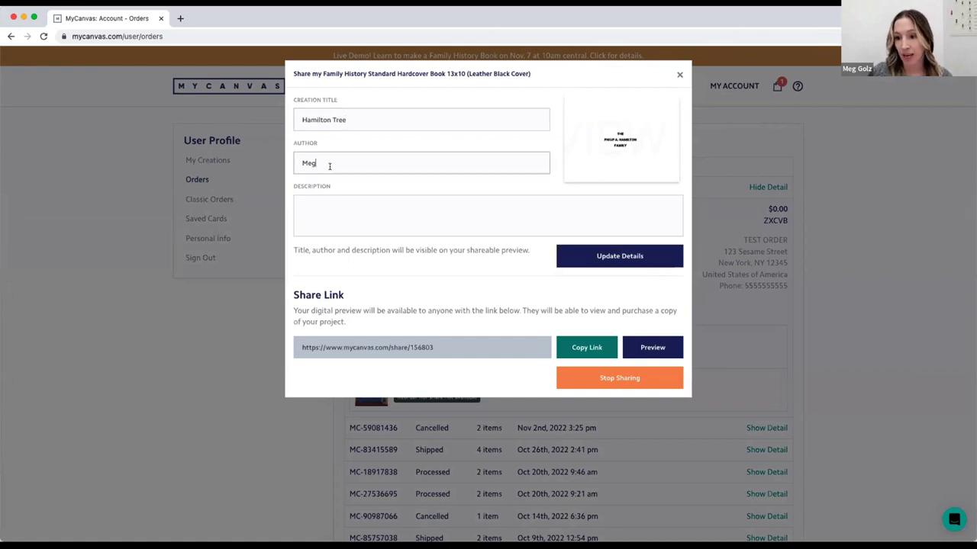
Add the description "Hope you enjoy this history book!" to the shared creation and update its details.
{"action": "left_click", "coordinate": [367, 200]}
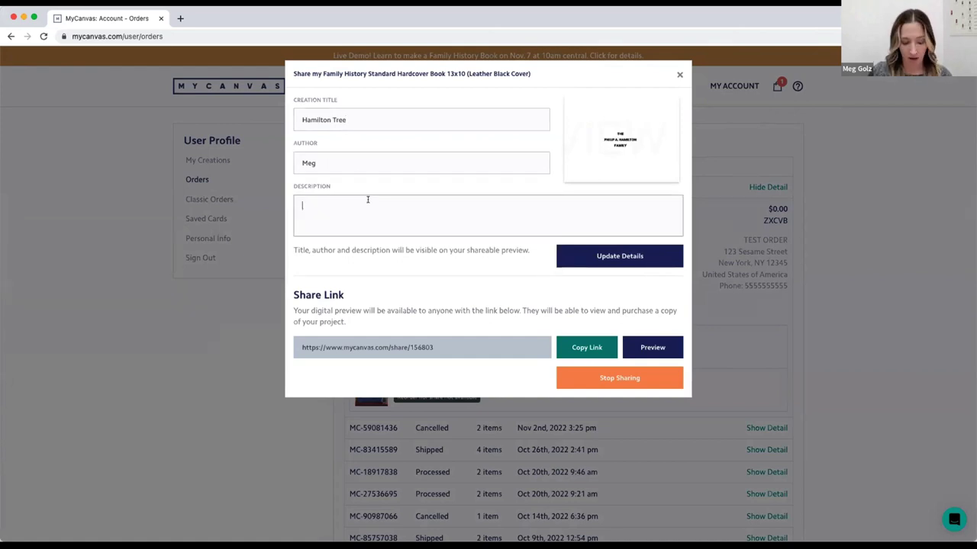
{"action": "type", "text": "Hope "}
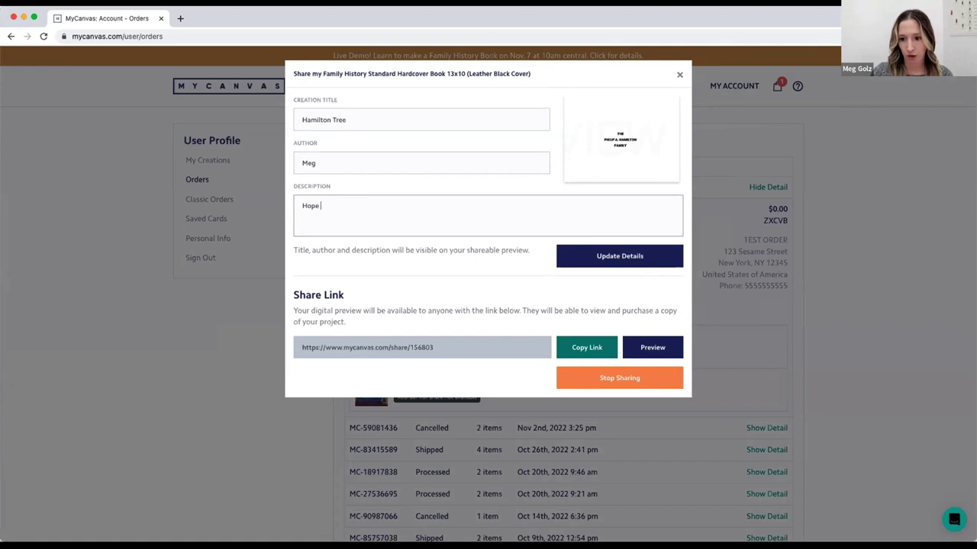
{"action": "type", "text": "you enjoy"}
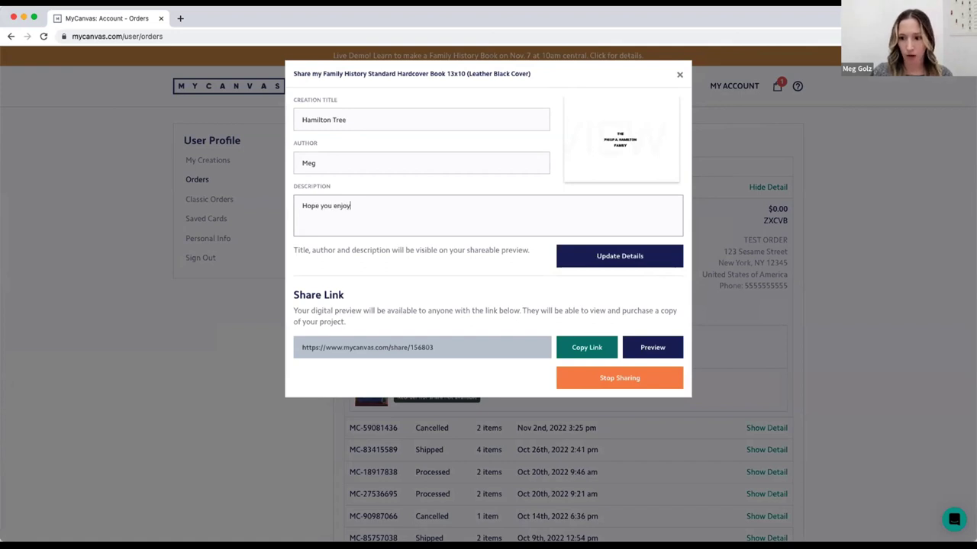
{"action": "type", "text": " this history book!"}
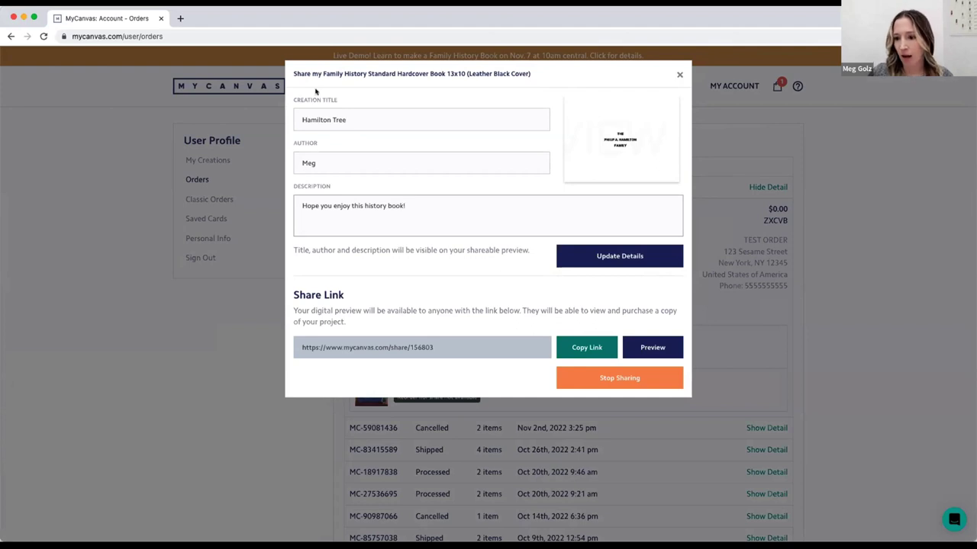
{"action": "left_click", "coordinate": [629, 258]}
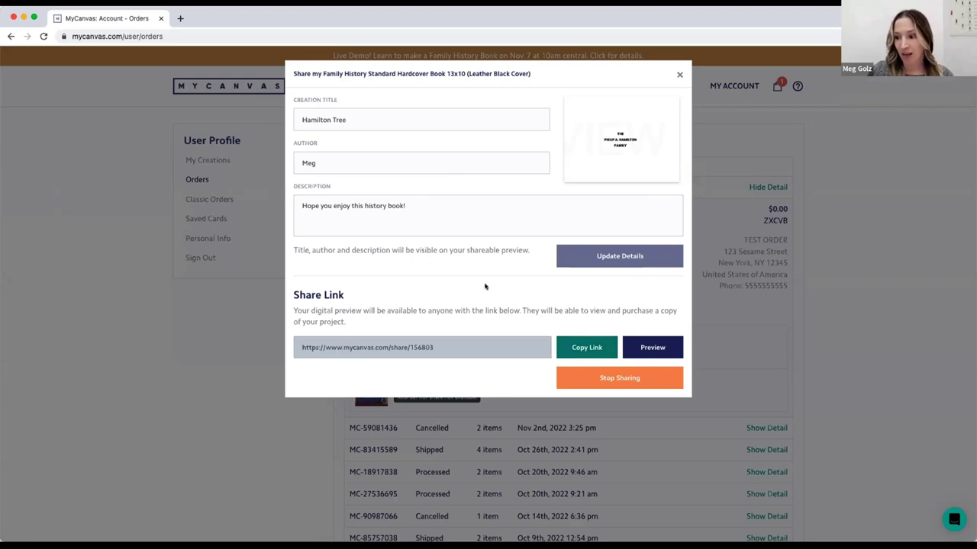
Open the shareable preview of the book and review its title, description, share code and ordering options.
{"action": "left_click", "coordinate": [652, 348]}
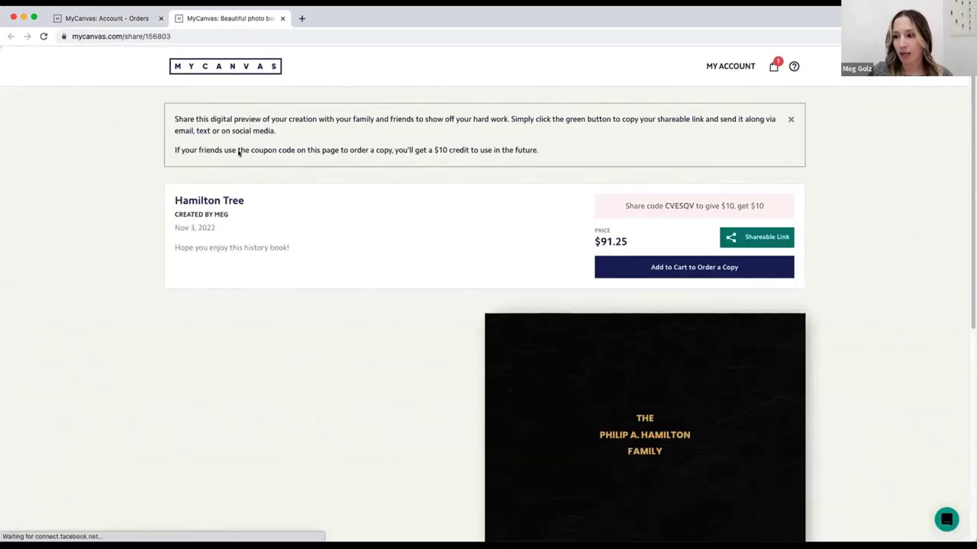
{"action": "scroll", "coordinate": [243, 158], "scroll_direction": "down", "scroll_amount": 1}
{"action": "scroll", "coordinate": [243, 158], "scroll_direction": "down", "scroll_amount": 2}
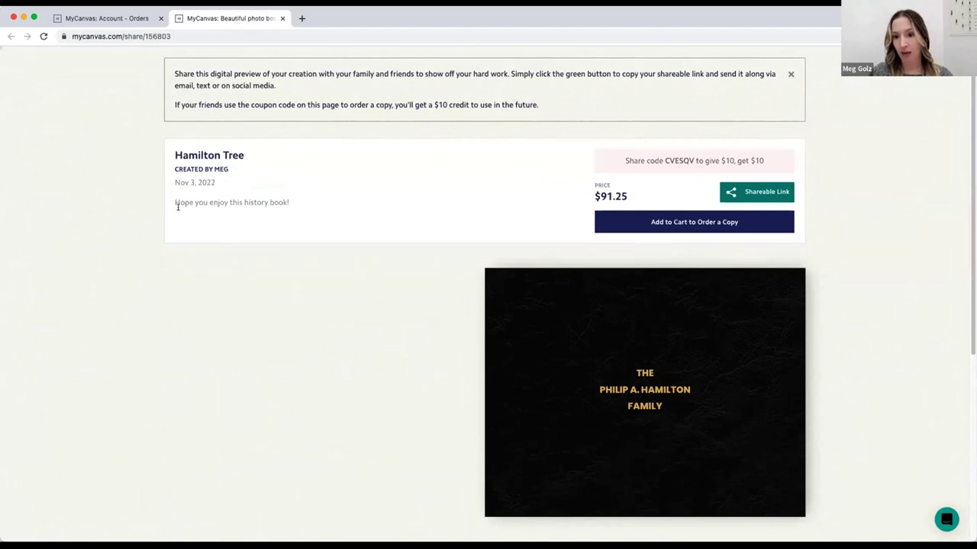
{"action": "scroll", "coordinate": [403, 194], "scroll_direction": "down", "scroll_amount": 1}
{"action": "scroll", "coordinate": [402, 194], "scroll_direction": "down", "scroll_amount": 3}
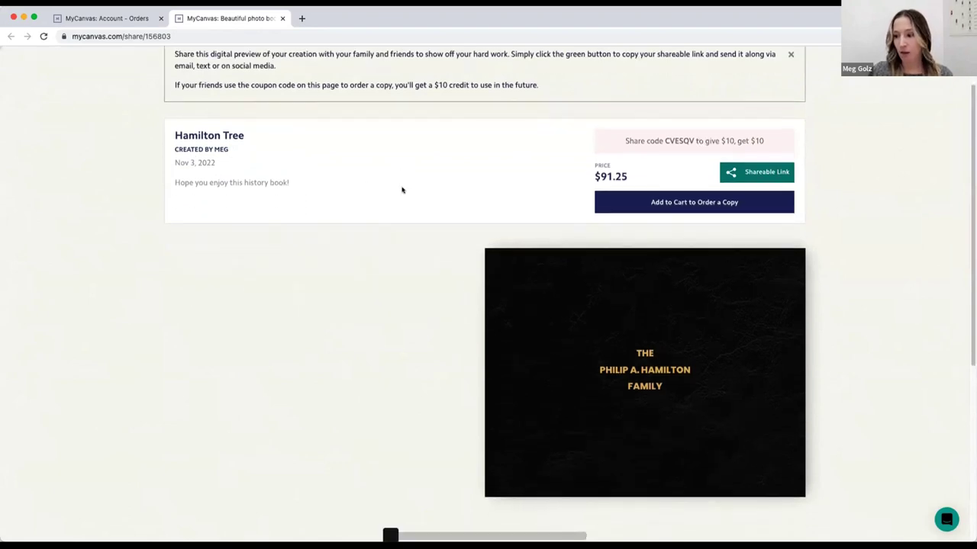
{"action": "scroll", "coordinate": [809, 352], "scroll_direction": "down", "scroll_amount": 5}
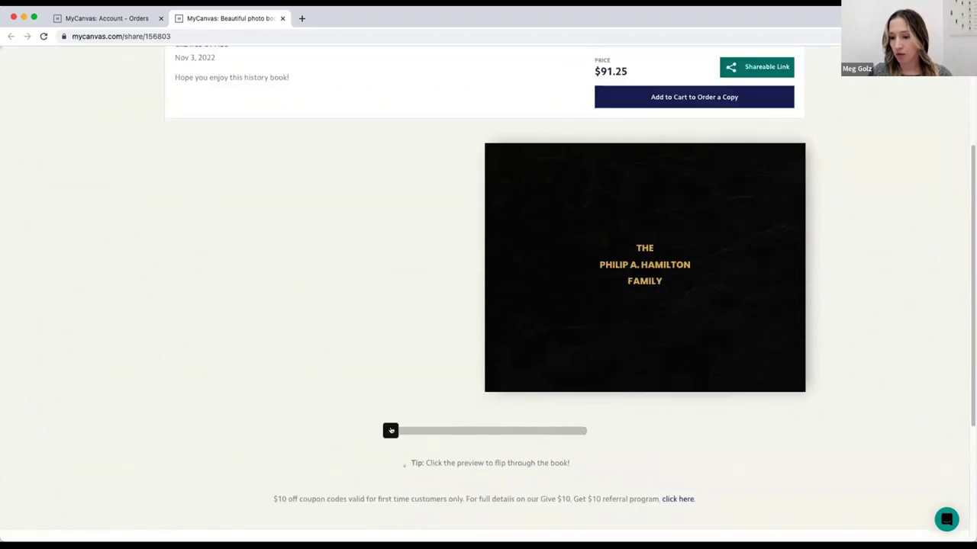
Flip through the shared book preview from the cover to the family tree and Alexander Hamilton record pages.
{"action": "left_click_drag", "start_coordinate": [390, 431], "coordinate": [406, 432]}
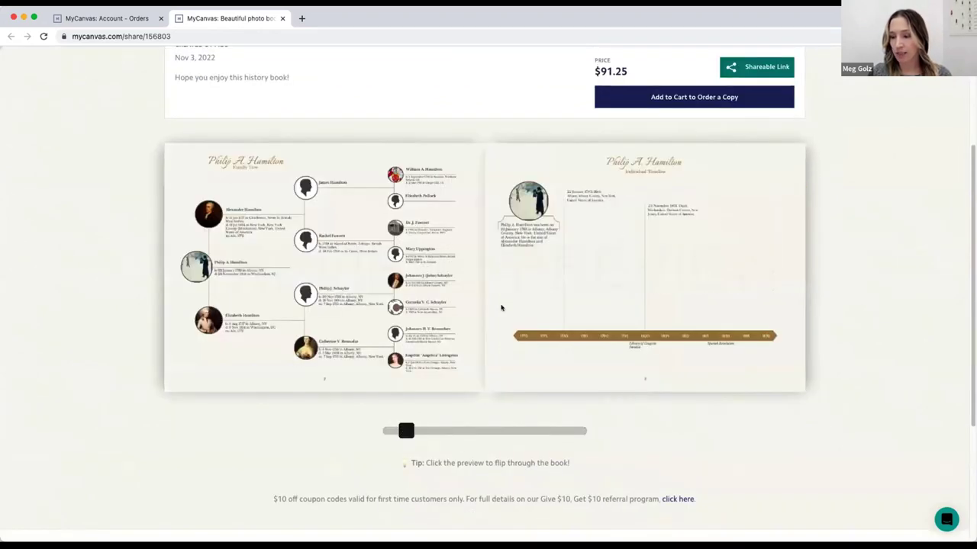
{"action": "left_click", "coordinate": [794, 264]}
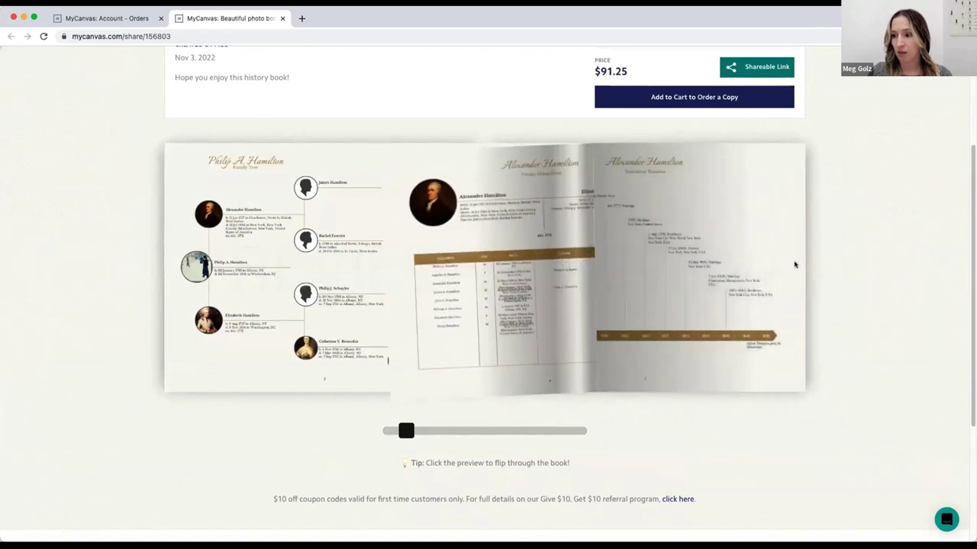
{"action": "left_click", "coordinate": [794, 265]}
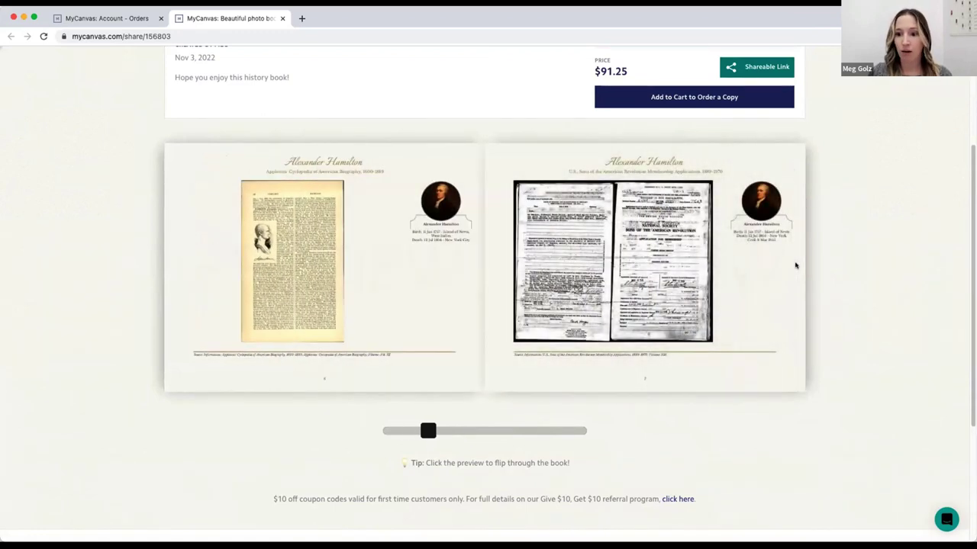
{"action": "left_click", "coordinate": [794, 264]}
{"action": "left_click", "coordinate": [795, 265]}
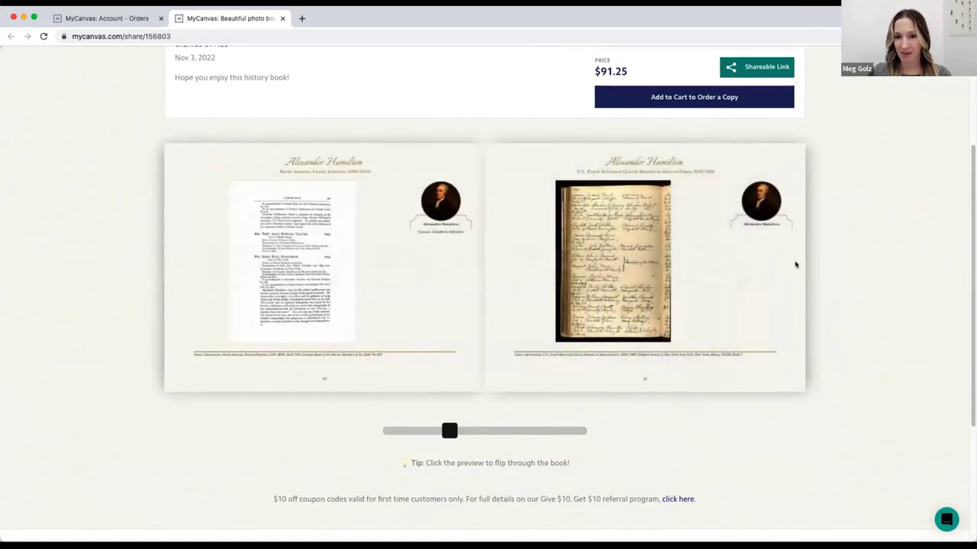
{"action": "scroll", "coordinate": [836, 241], "scroll_direction": "up", "scroll_amount": 3}
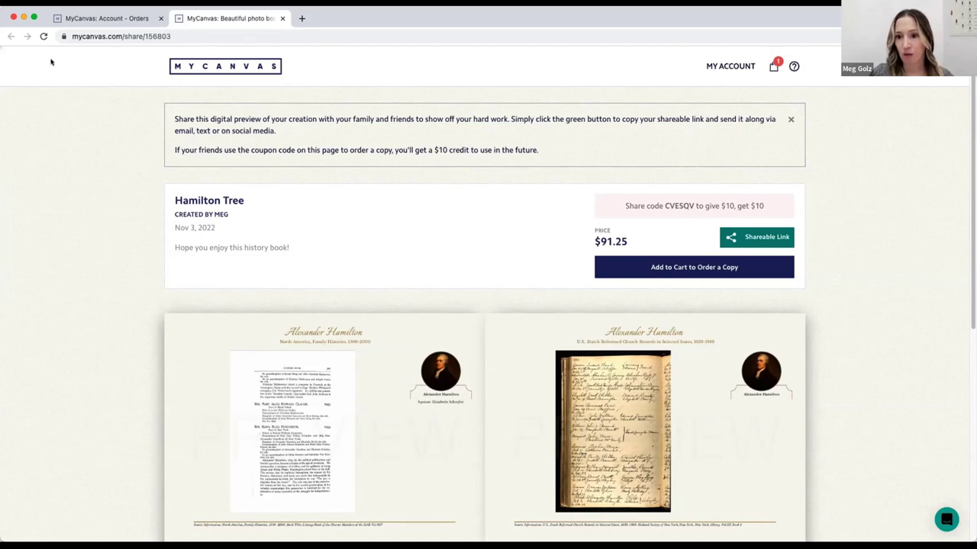
Return to the order, close the sharing details, and continue with the ordered Family History book's creation in the editor.
{"action": "left_click", "coordinate": [97, 18]}
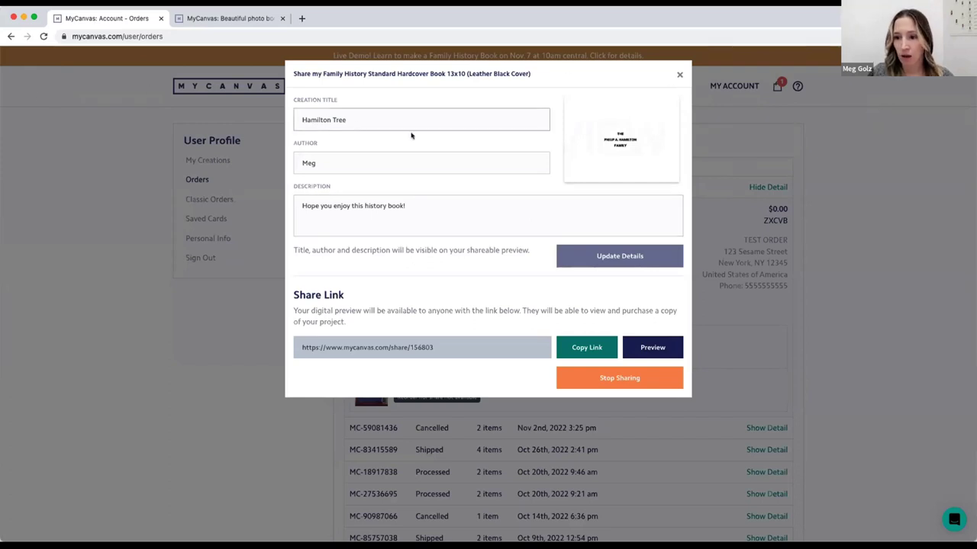
{"action": "left_click", "coordinate": [679, 74]}
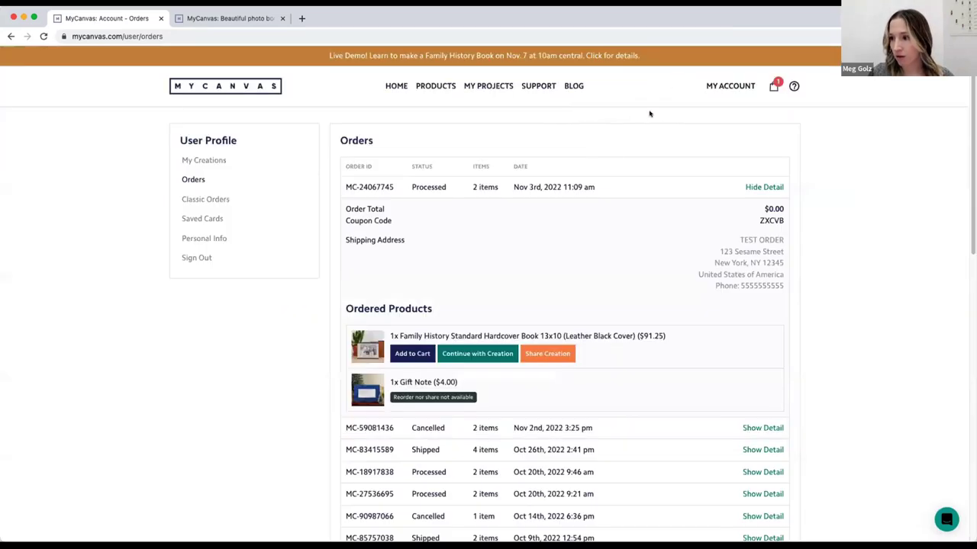
{"action": "scroll", "coordinate": [527, 247], "scroll_direction": "down", "scroll_amount": 1}
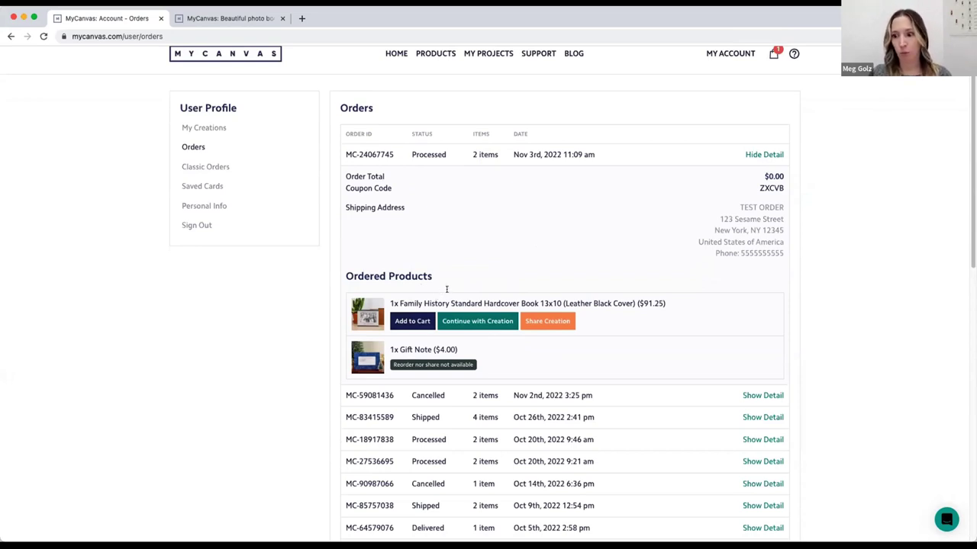
{"action": "left_click", "coordinate": [477, 322]}
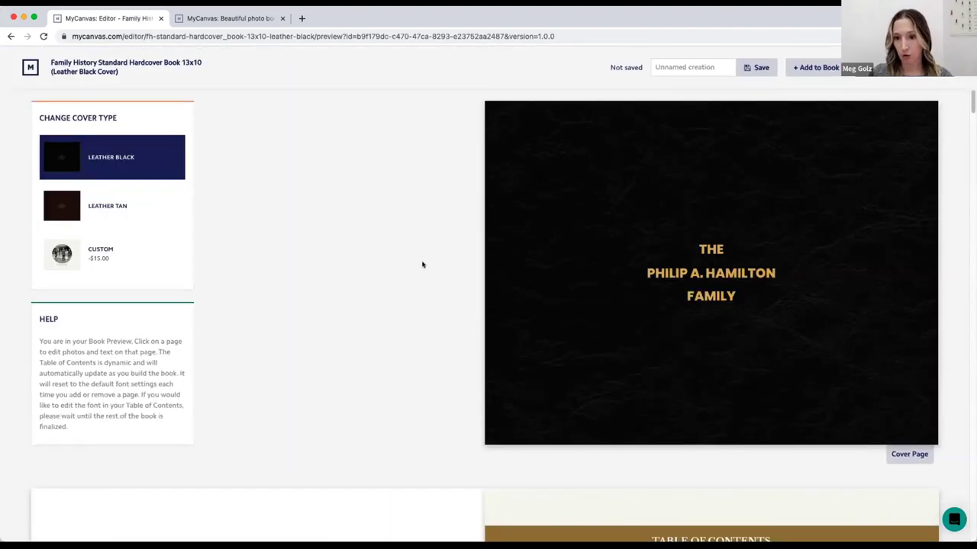
Name the reopened creation "Demo Duplicate" and save it.
{"action": "left_click", "coordinate": [680, 67]}
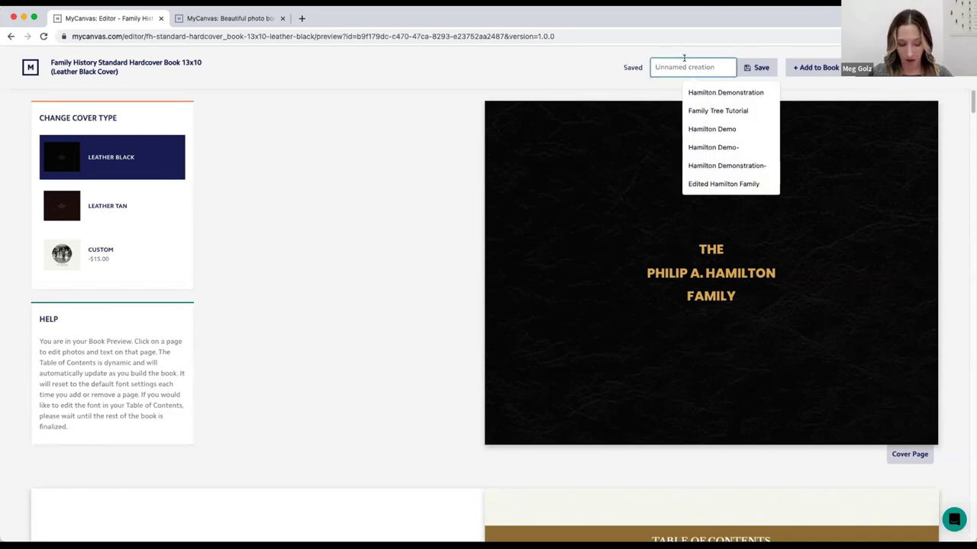
{"action": "type", "text": "Demo Duplicate"}
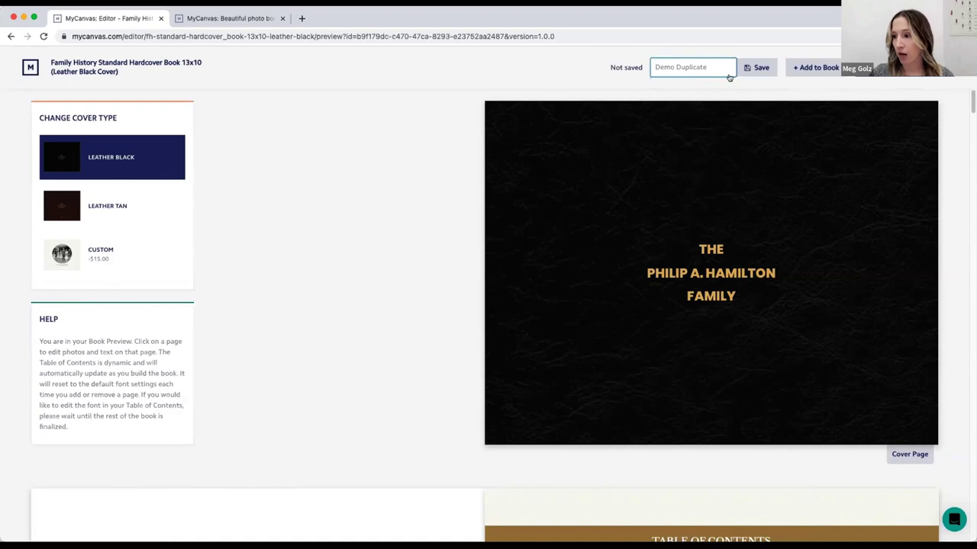
{"action": "left_click", "coordinate": [751, 67]}
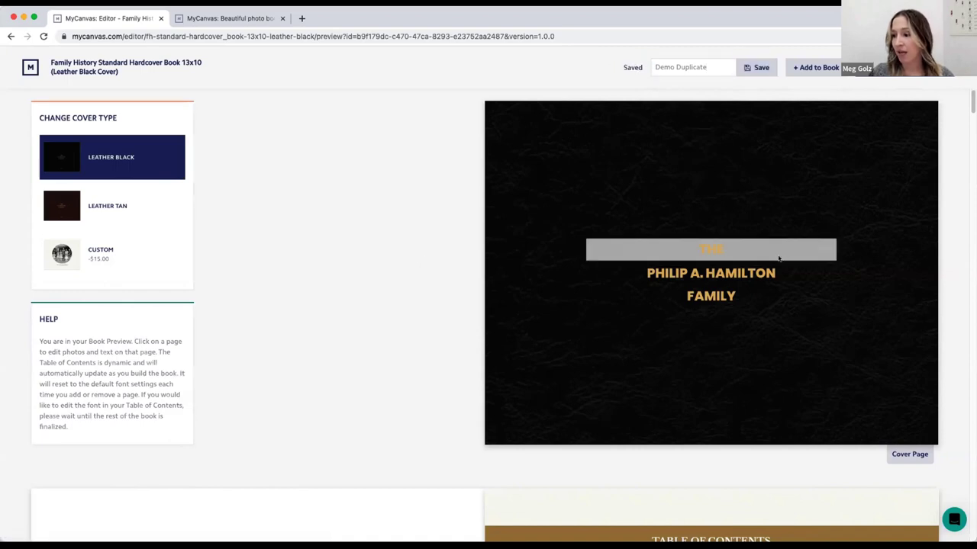